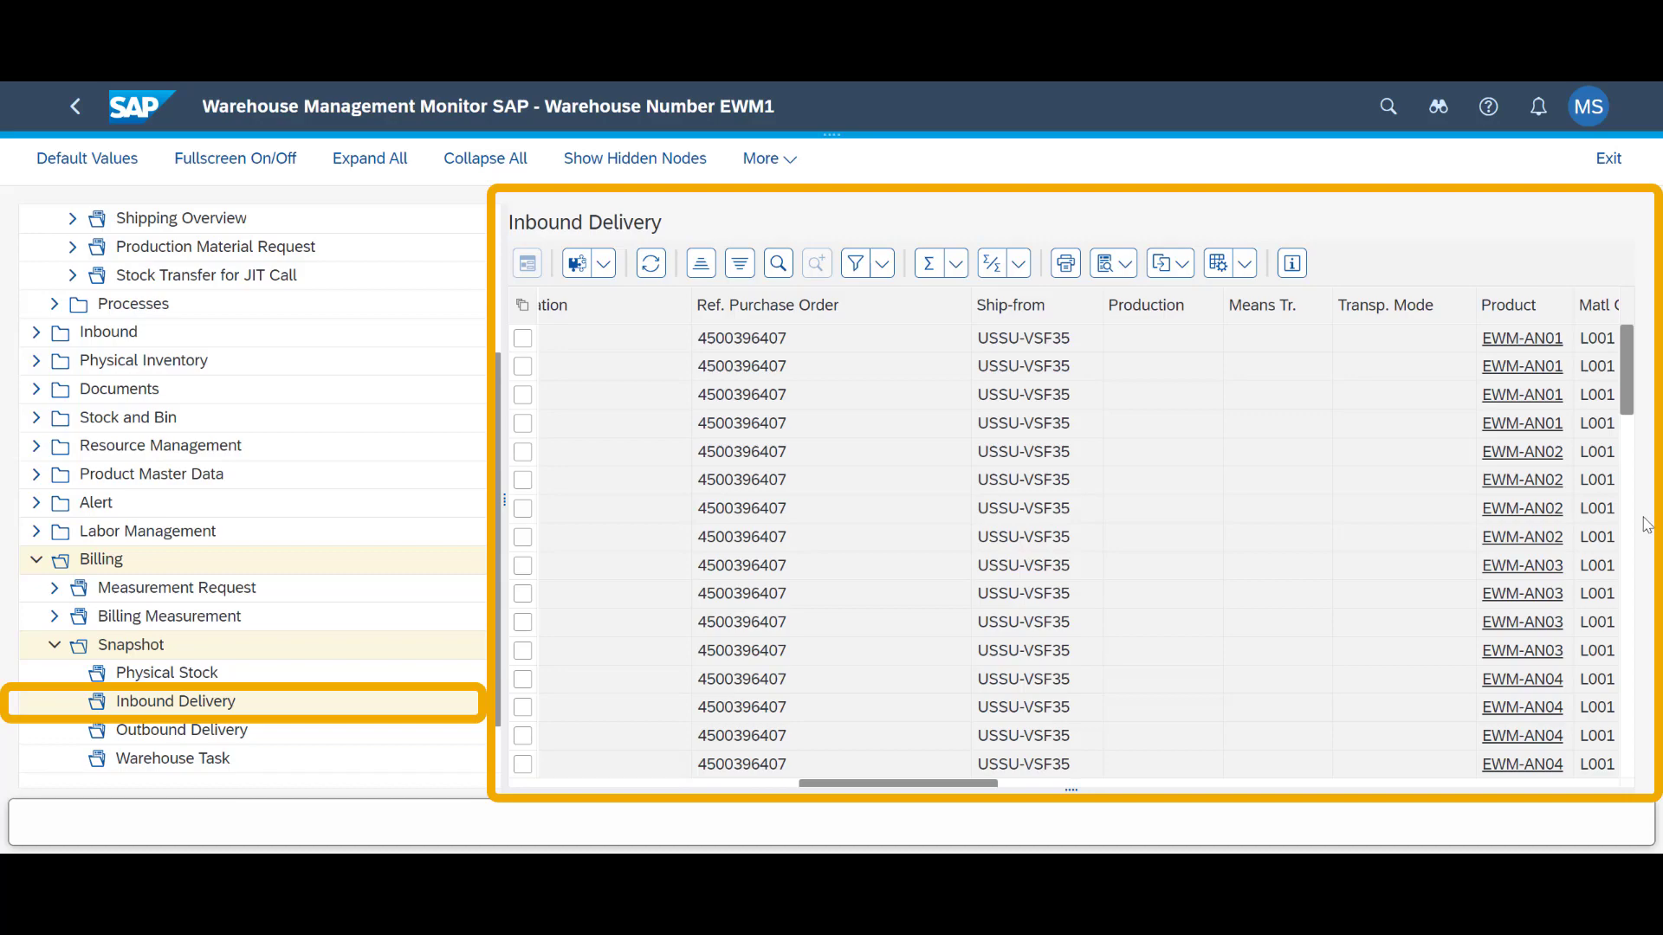
- Display the billing snapshot for outbound deliveries and review its columns
{"action": "scroll", "coordinate": [1646, 524], "scroll_direction": "right", "scroll_amount": 10}
{"action": "left_click", "coordinate": [99, 732]}
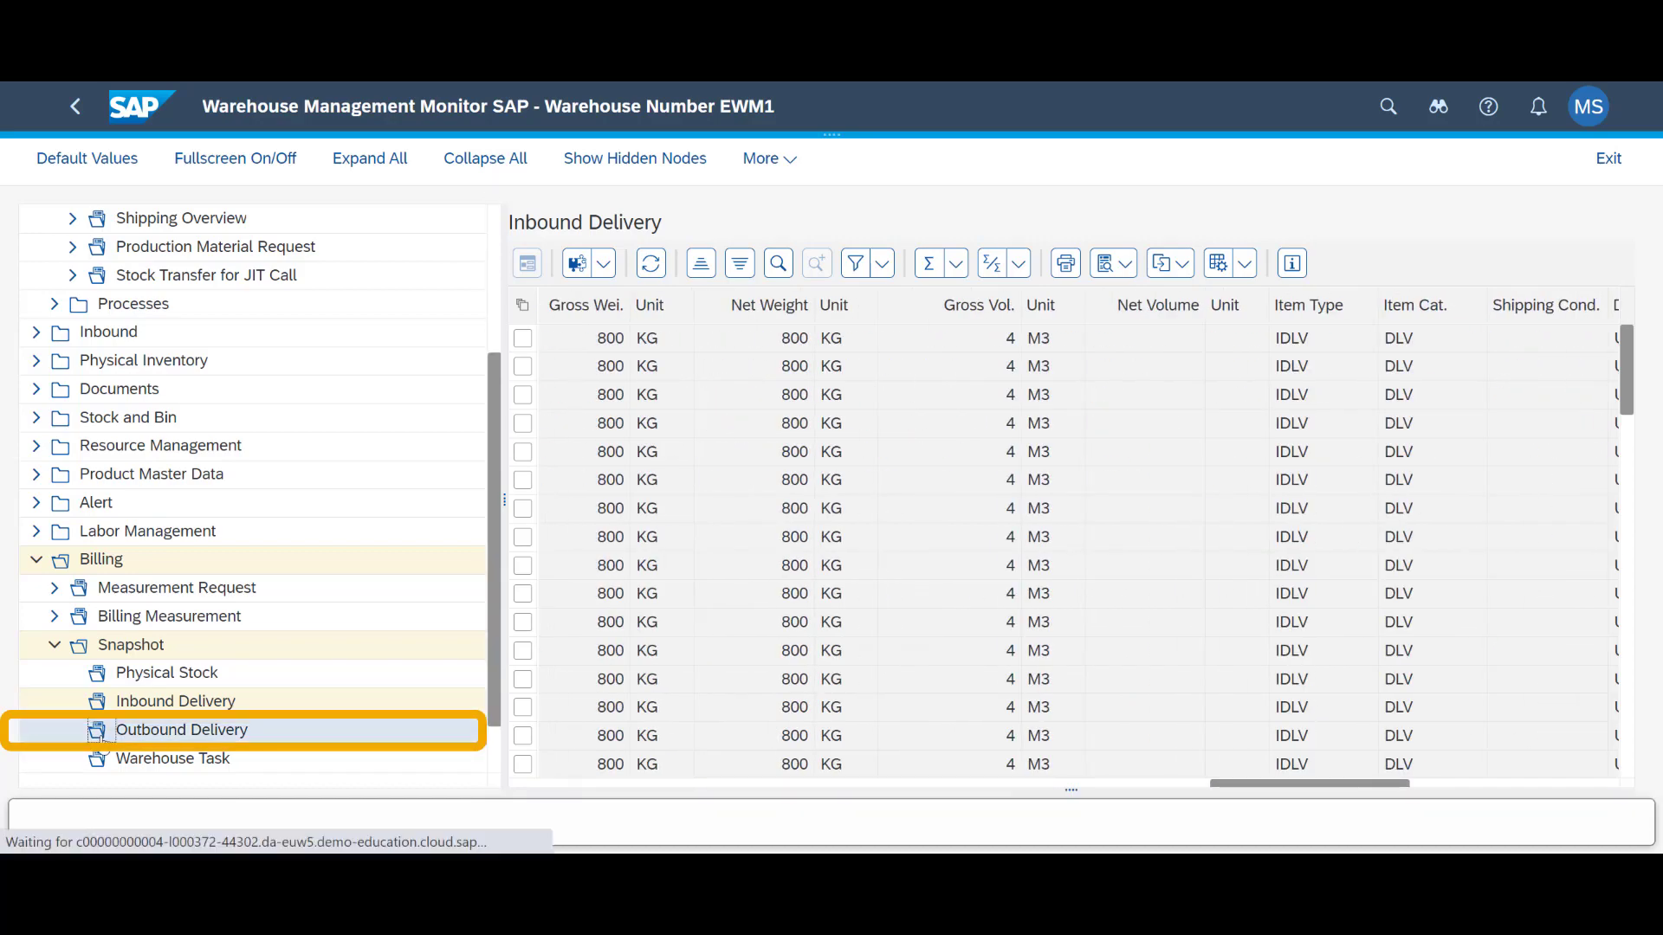
{"action": "left_click", "coordinate": [1422, 805]}
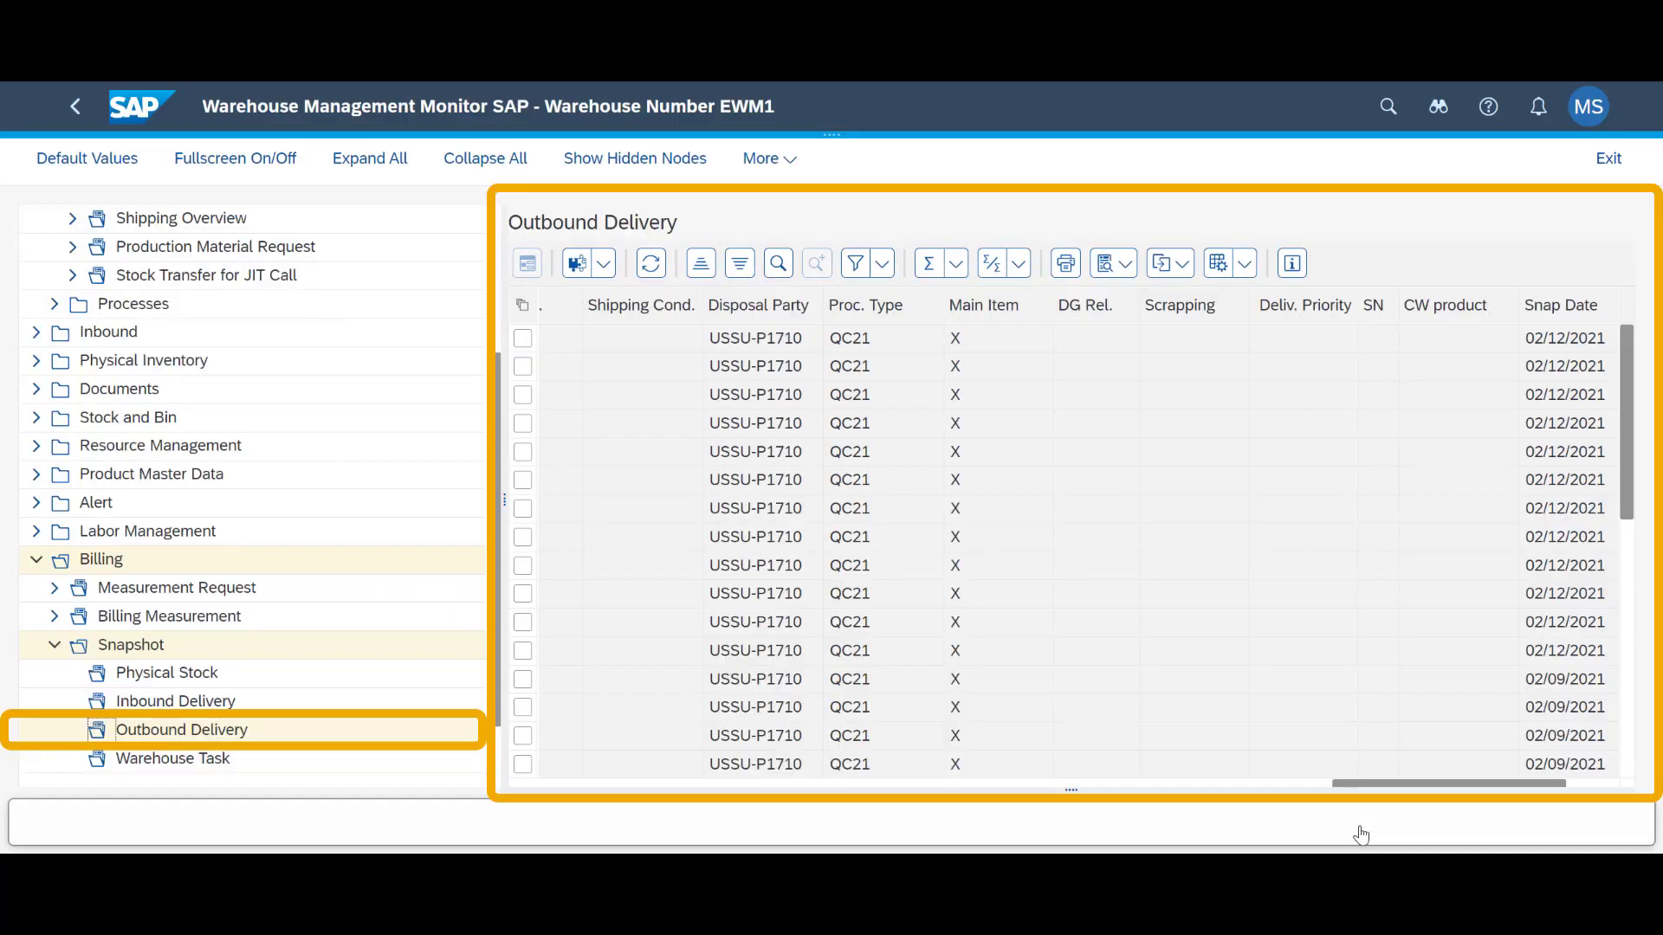
{"action": "left_click_drag", "start_coordinate": [1501, 784], "coordinate": [1142, 788]}
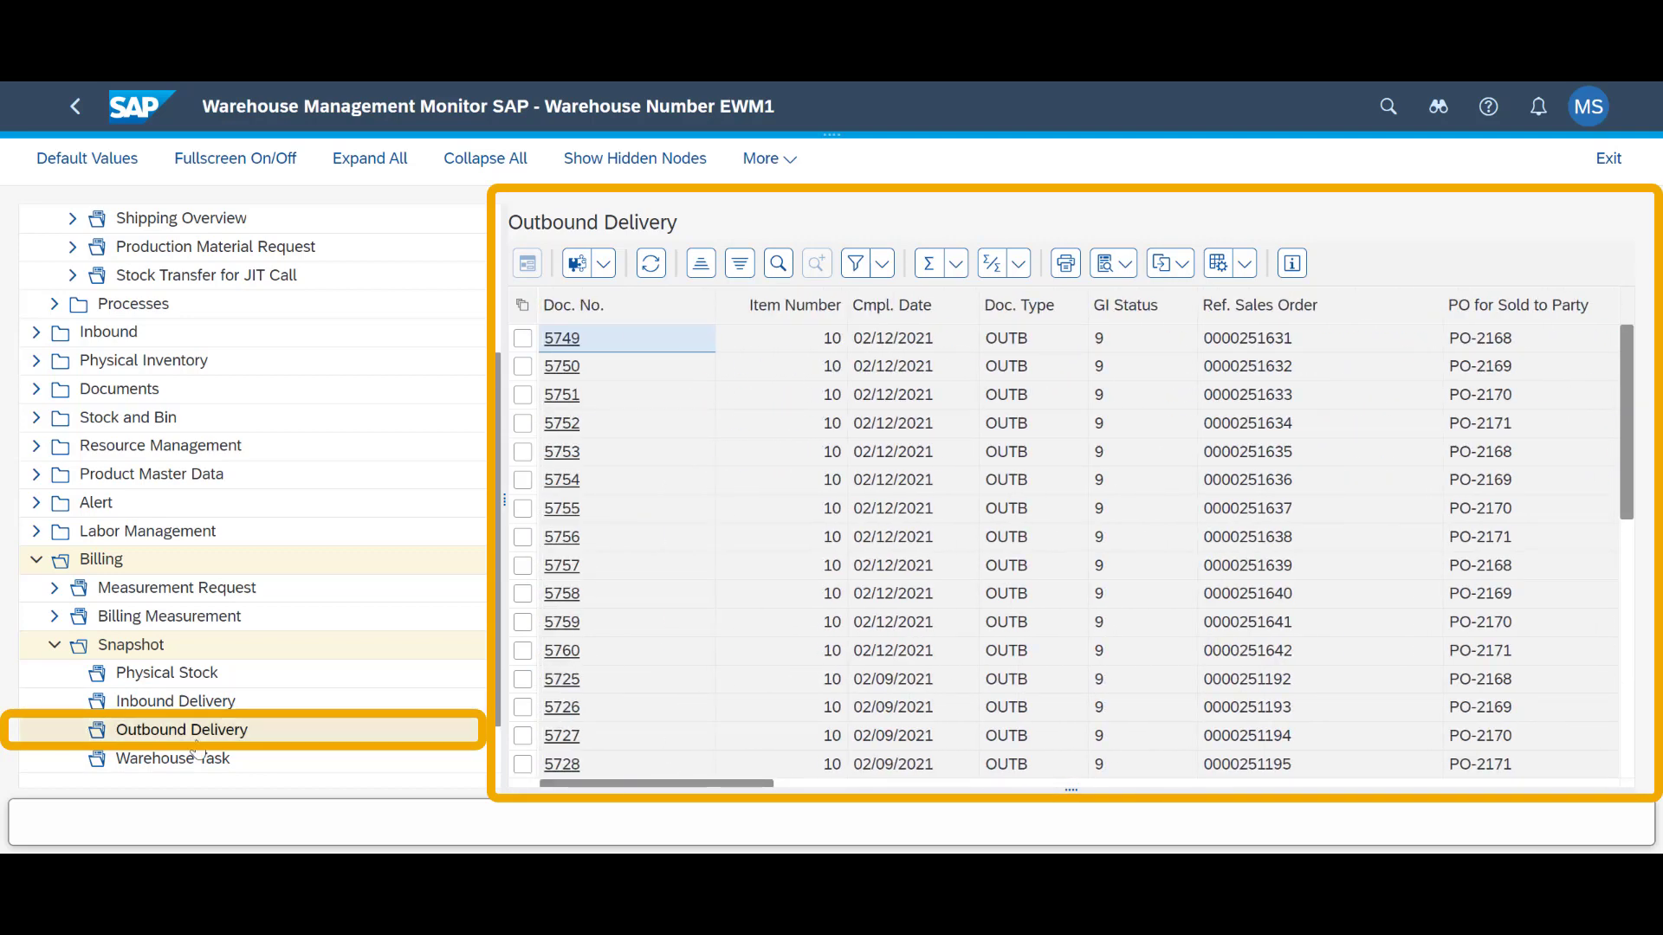
- Display the warehouse task billing snapshot for confirmed dates 02/08/2021 to 02/12/2021 and party entitled to dispose USSU-P1710
{"action": "left_click", "coordinate": [104, 760]}
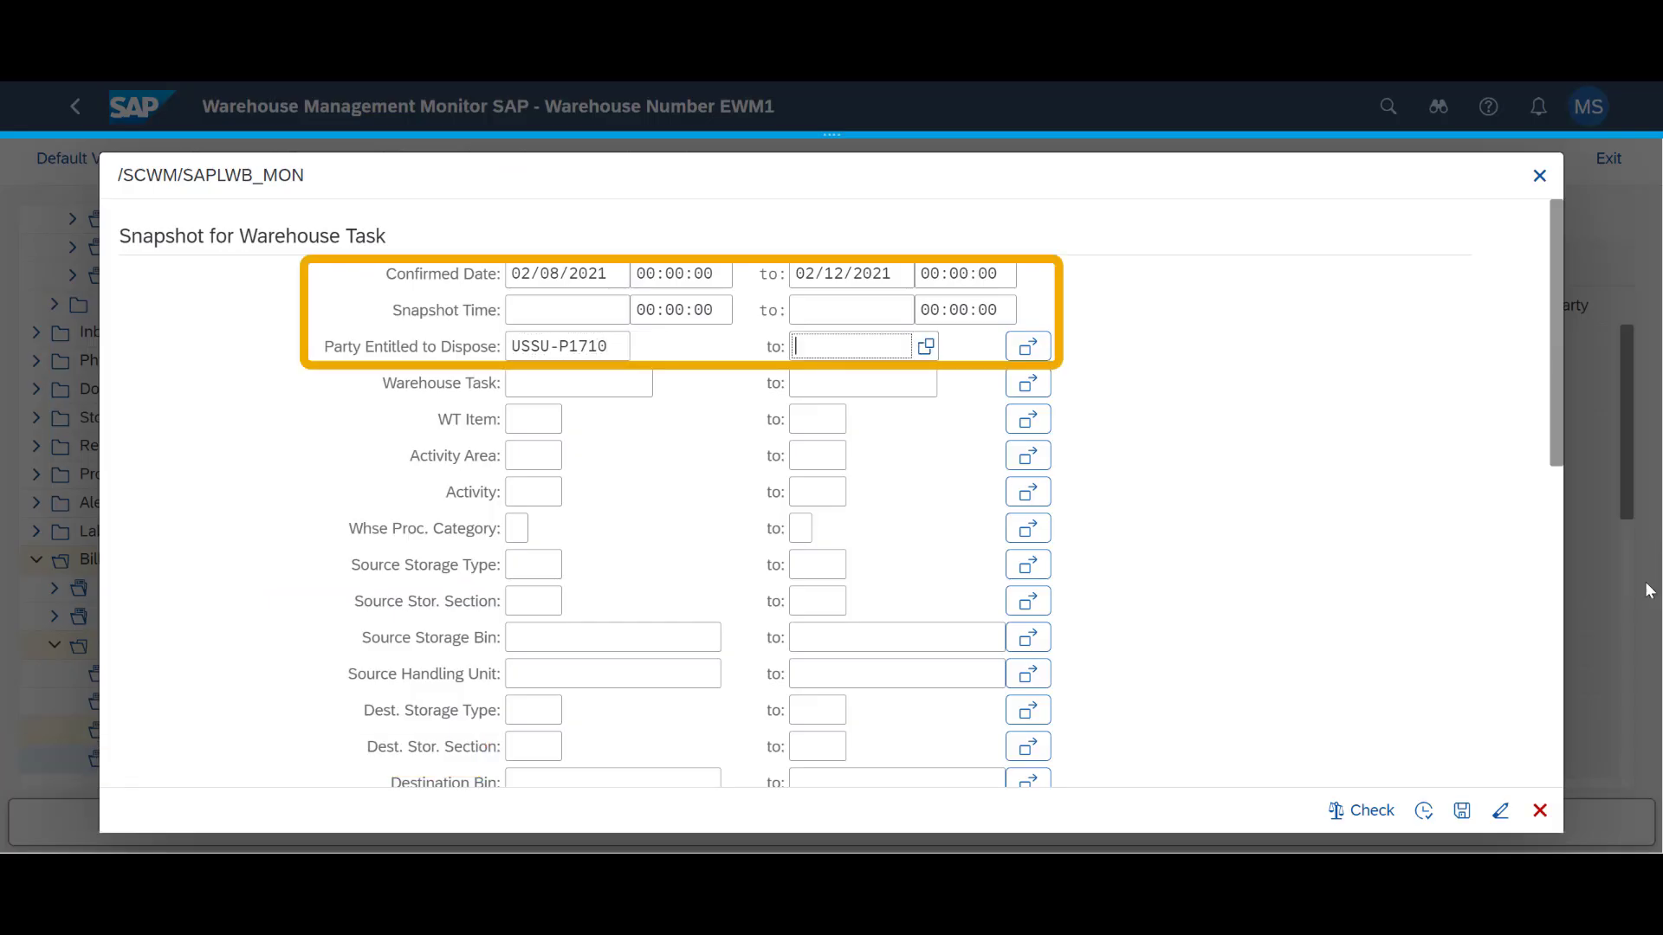
{"action": "left_click", "coordinate": [1424, 811]}
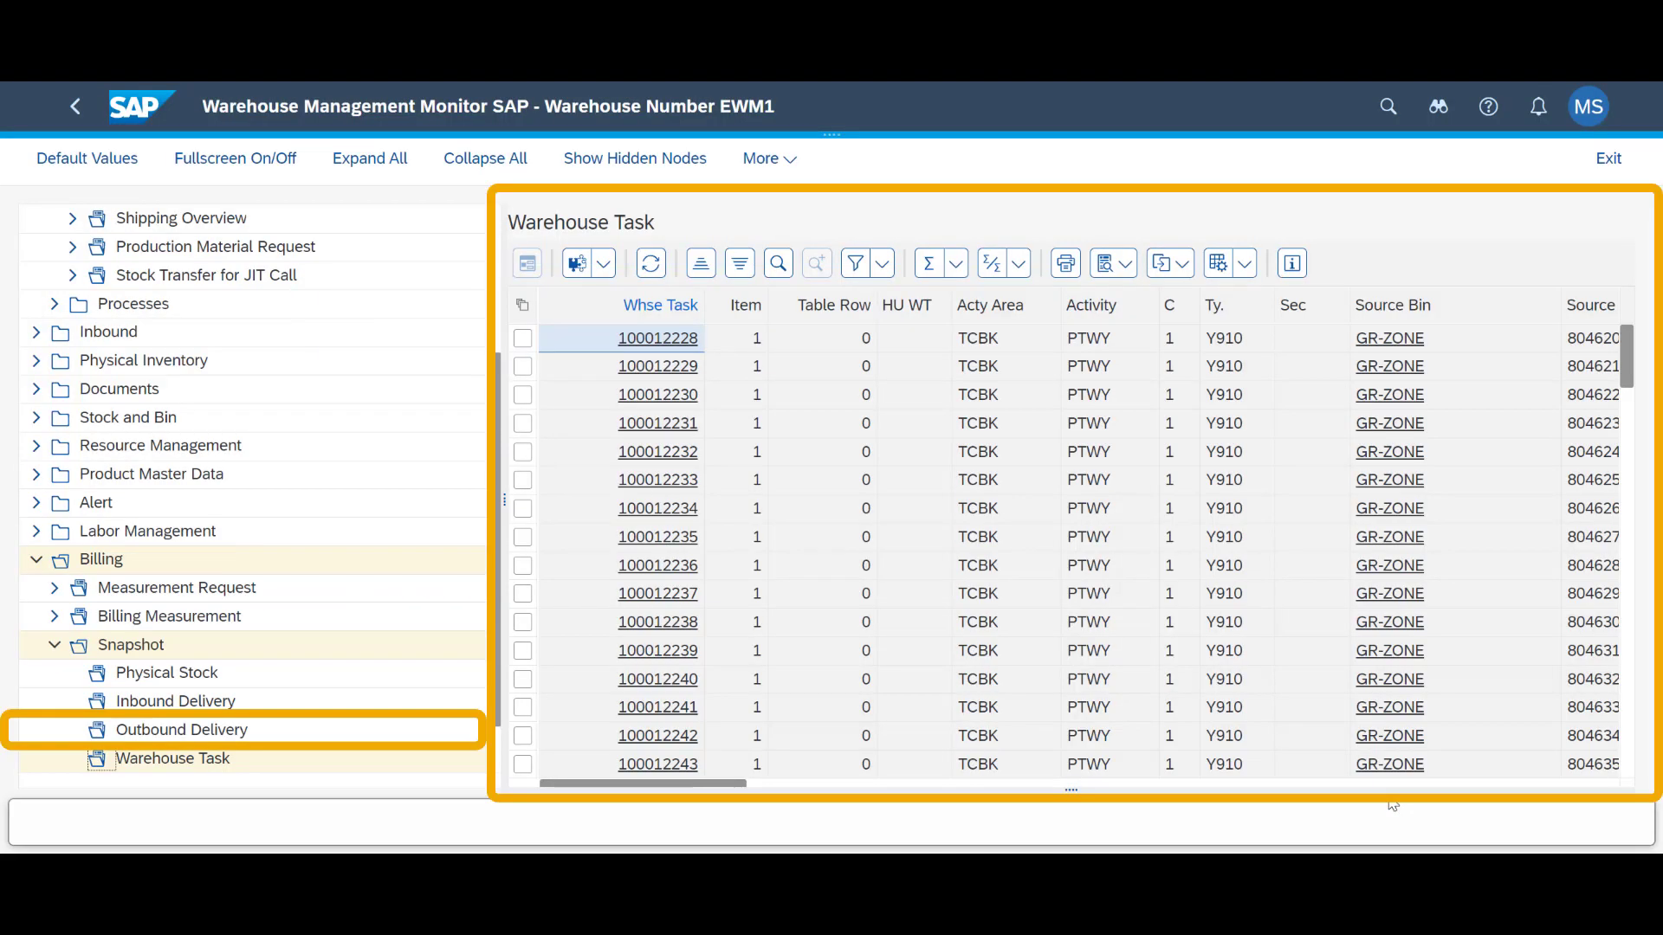
{"action": "scroll", "coordinate": [1205, 515], "scroll_direction": "down", "scroll_amount": 6}
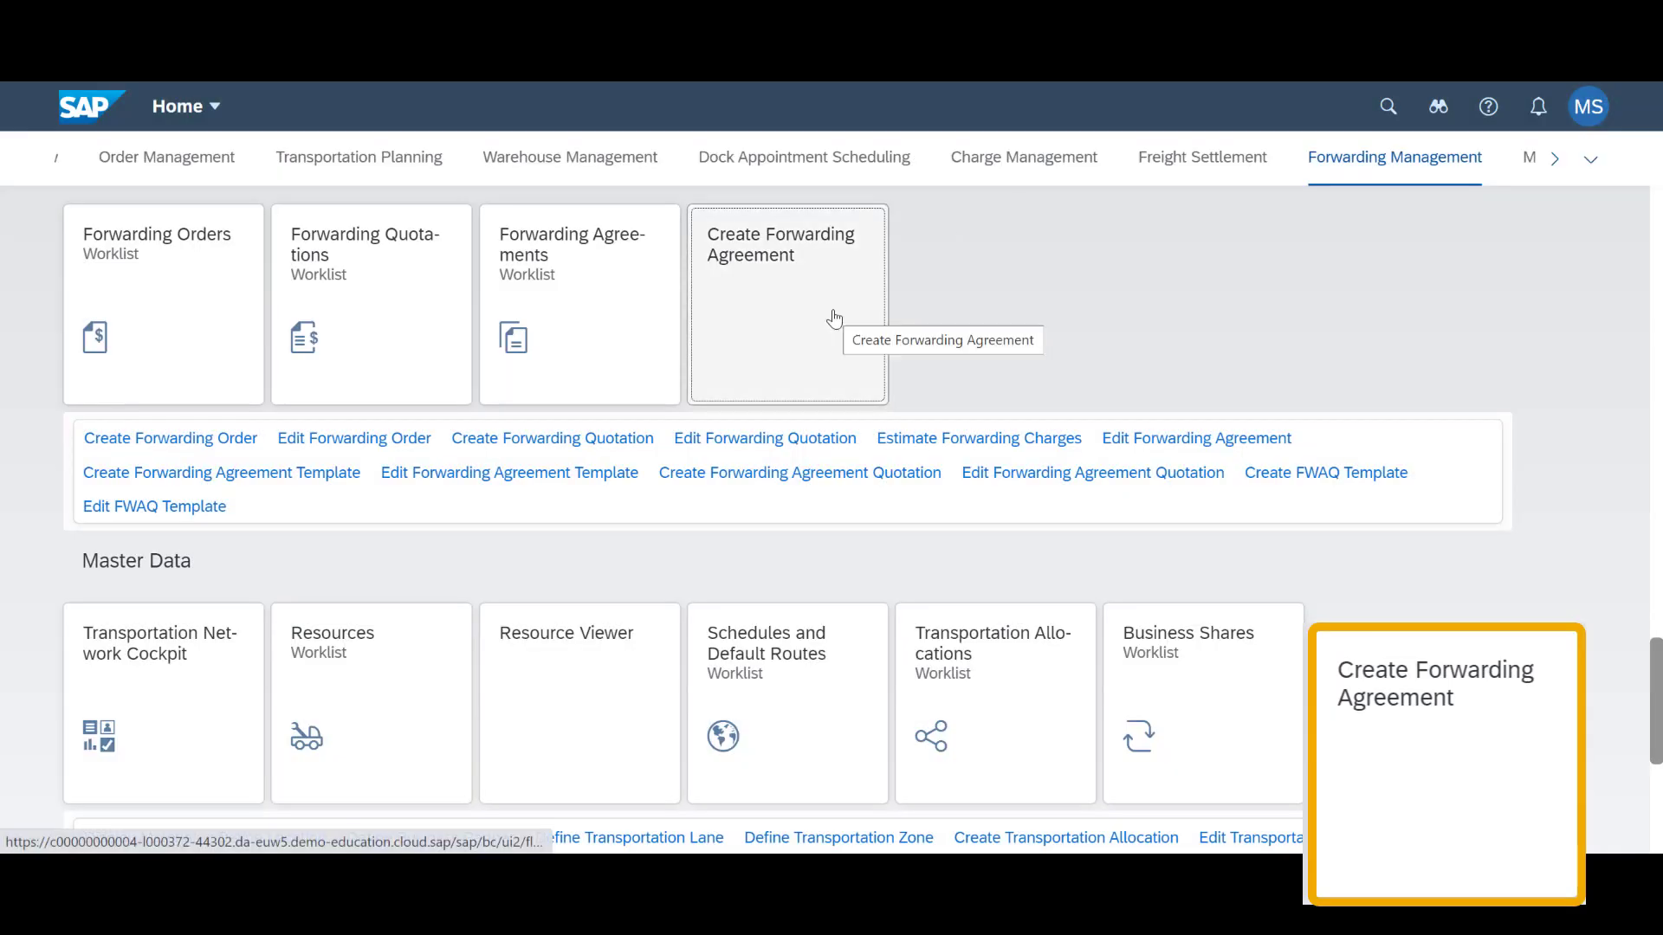
- Start a new forwarding agreement based on the agreement template WB-FWAT-02
{"action": "left_click", "coordinate": [834, 317]}
{"action": "left_click", "coordinate": [435, 230]}
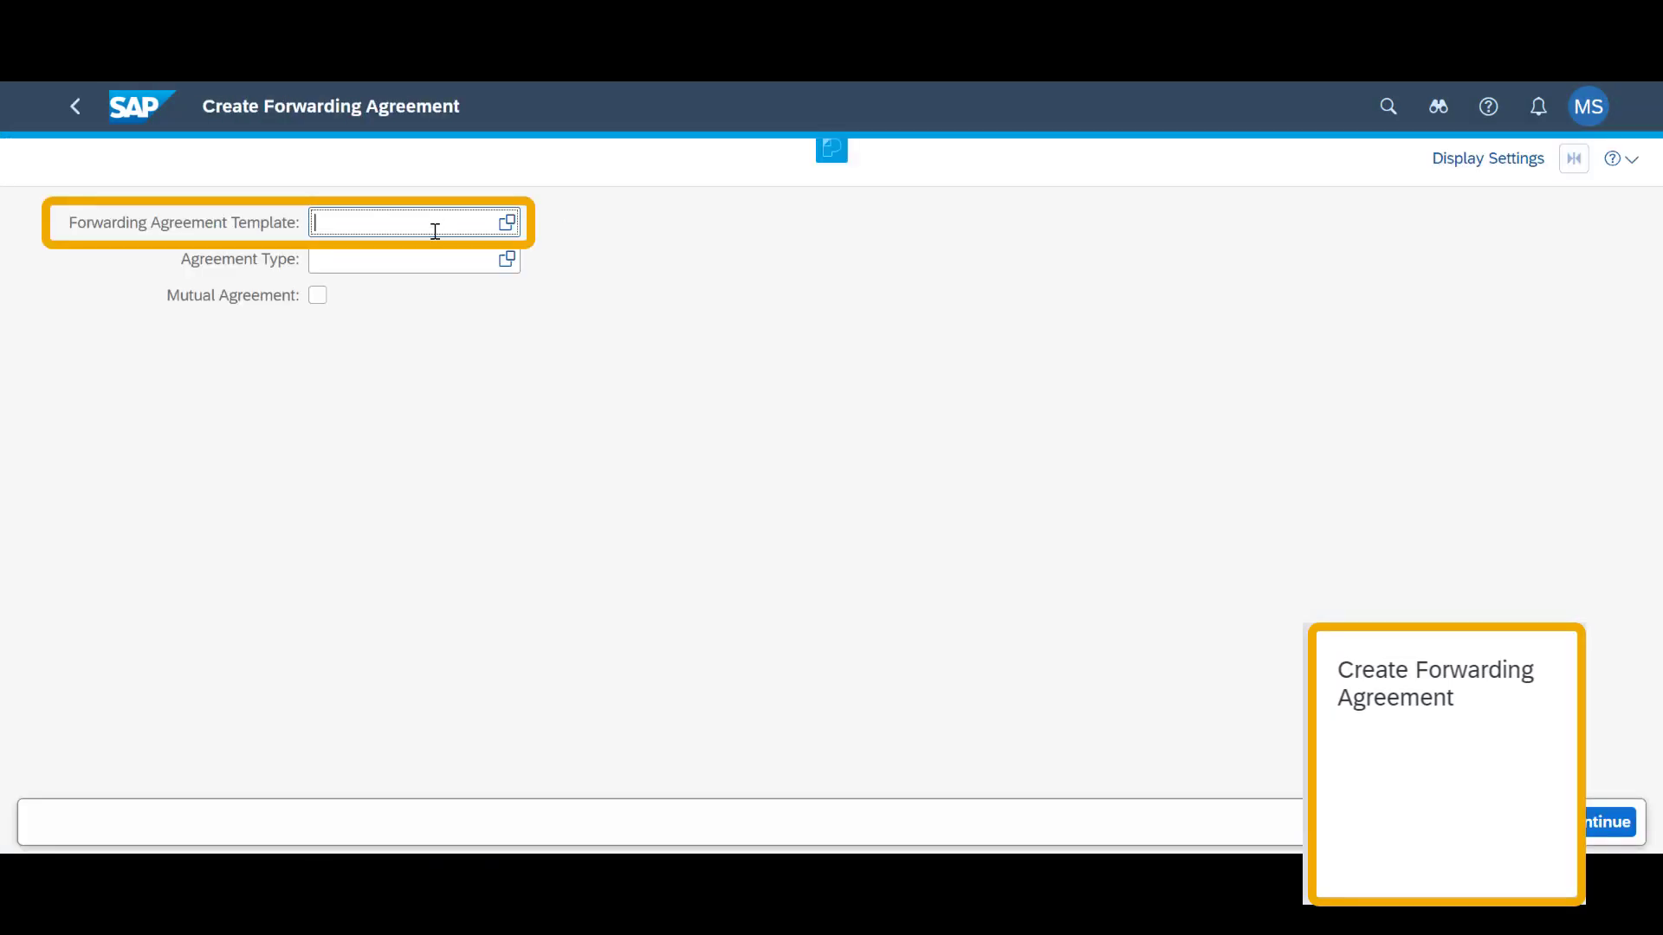
{"action": "type", "text": "WB-FWAT-02"}
{"action": "left_click", "coordinate": [1602, 823]}
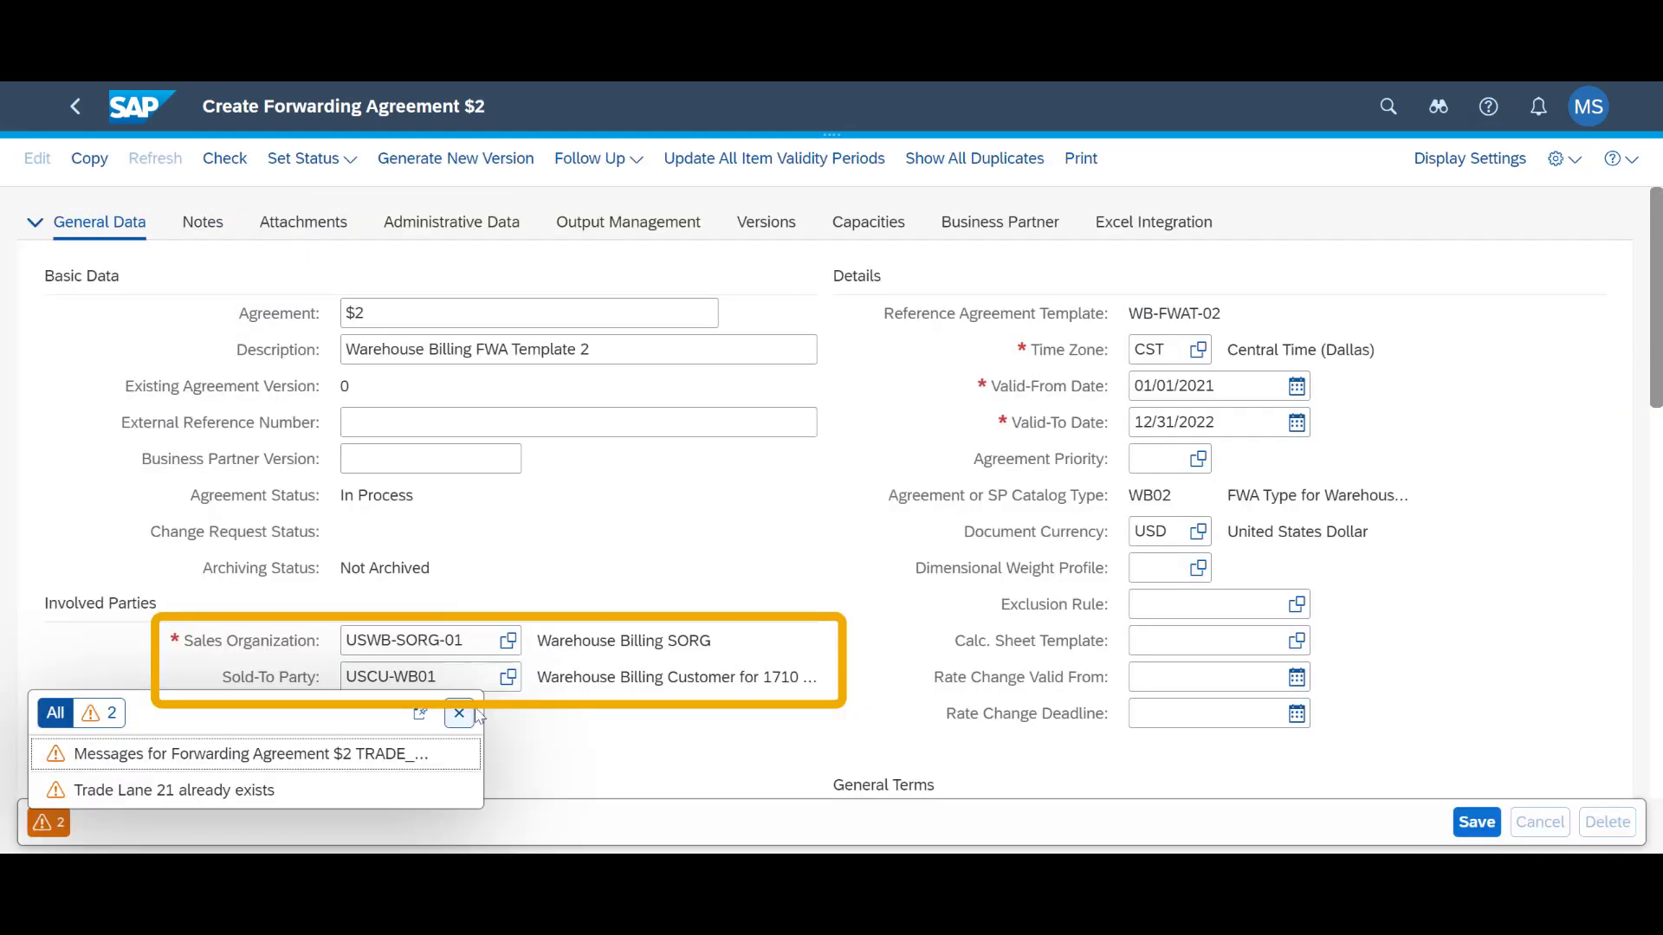
- Name the agreement WB01_ plus a first name, end its description with "FWA WB01" and that name, and save it
{"action": "left_click", "coordinate": [460, 715]}
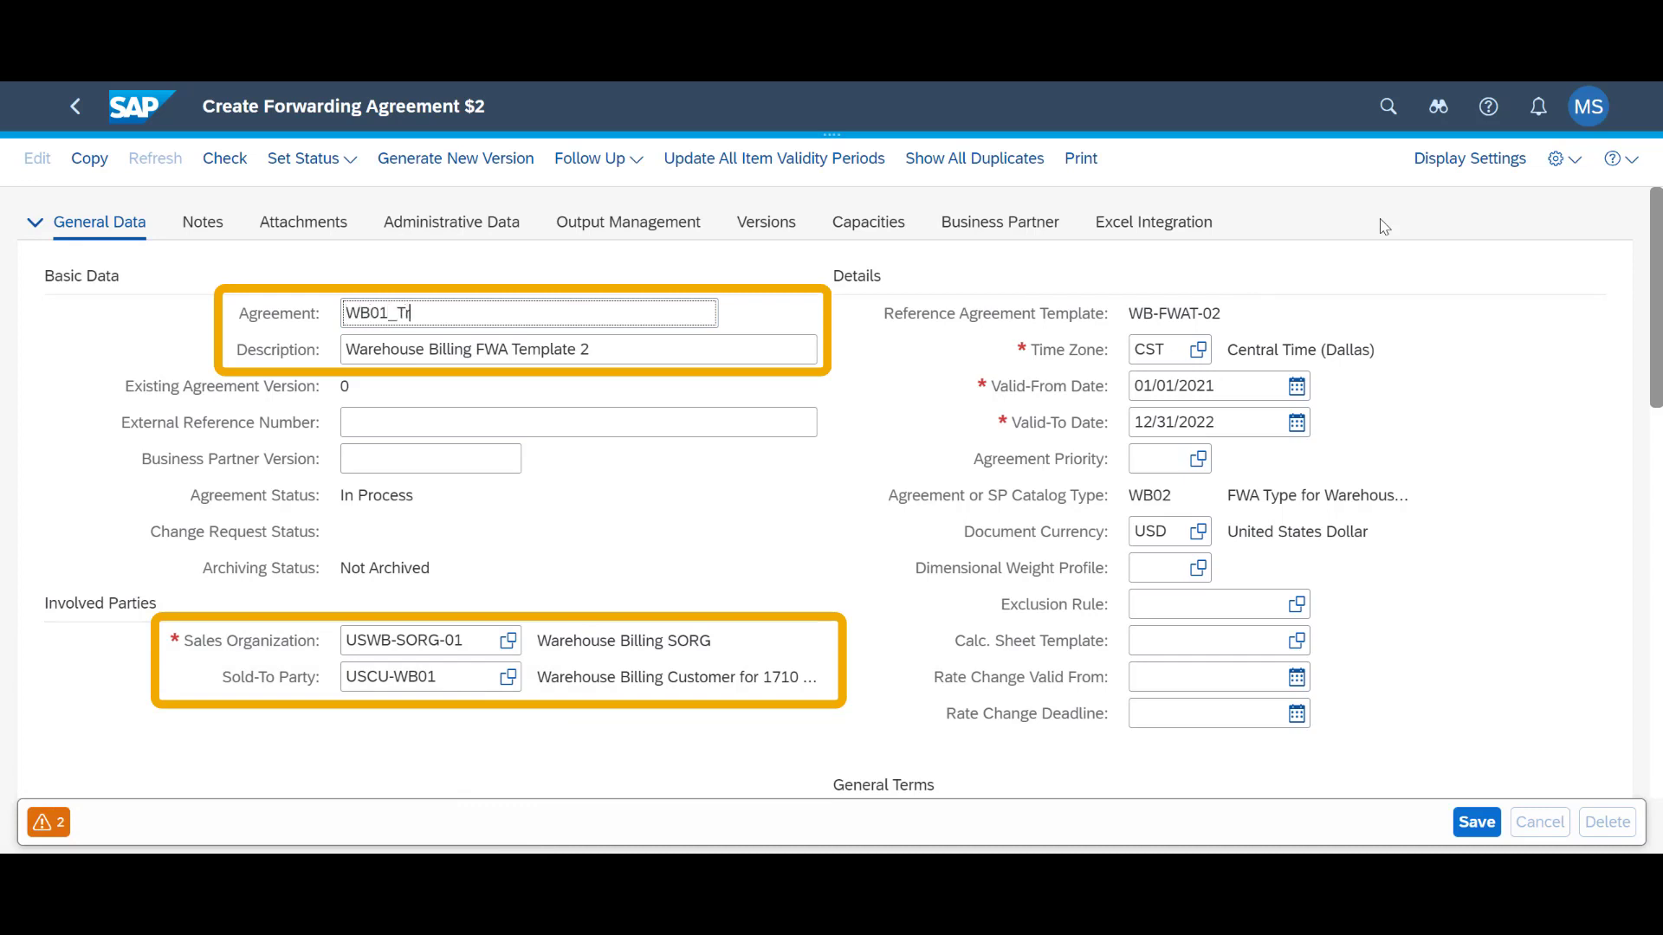
{"action": "key", "text": "Tab"}
{"action": "key", "text": "End"}
{"action": "key", "text": "BackSpace"}
{"action": "key", "text": "BackSpace"}
{"action": "key", "text": "BackSpace"}
{"action": "key", "text": "BackSpace"}
{"action": "key", "text": "BackSpace"}
{"action": "key", "text": "BackSpace"}
{"action": "key", "text": "BackSpace"}
{"action": "key", "text": "BackSpace"}
{"action": "key", "text": "BackSpace"}
{"action": "key", "text": "BackSpace"}
{"action": "key", "text": "BackSpace"}
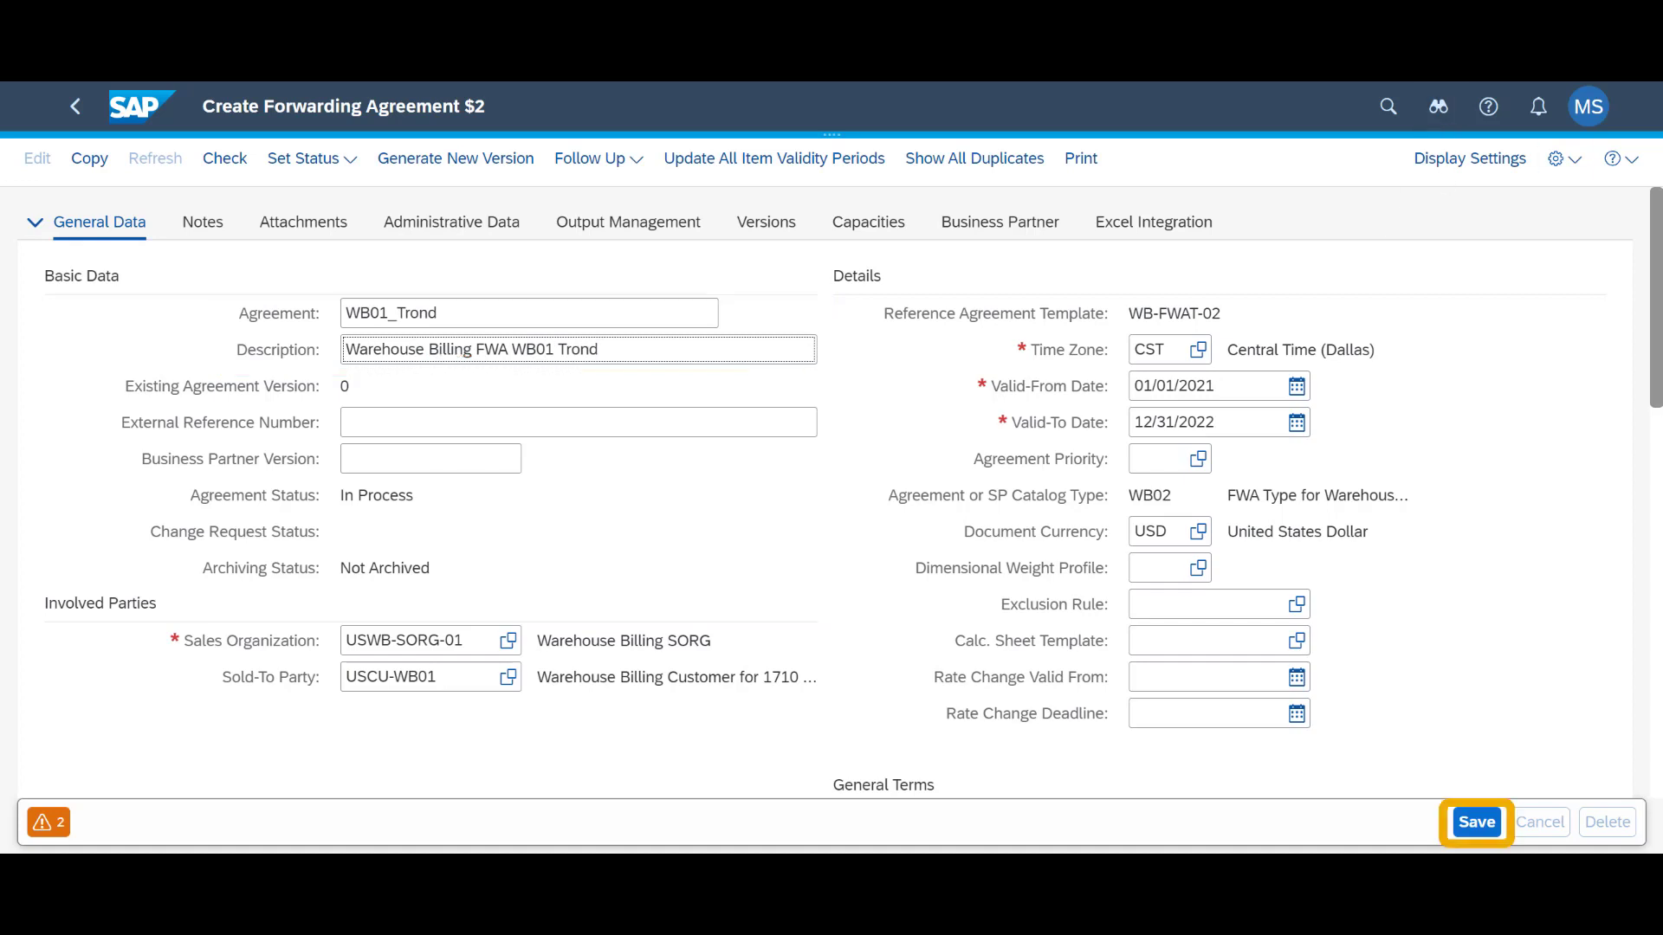
{"action": "left_click", "coordinate": [1477, 822]}
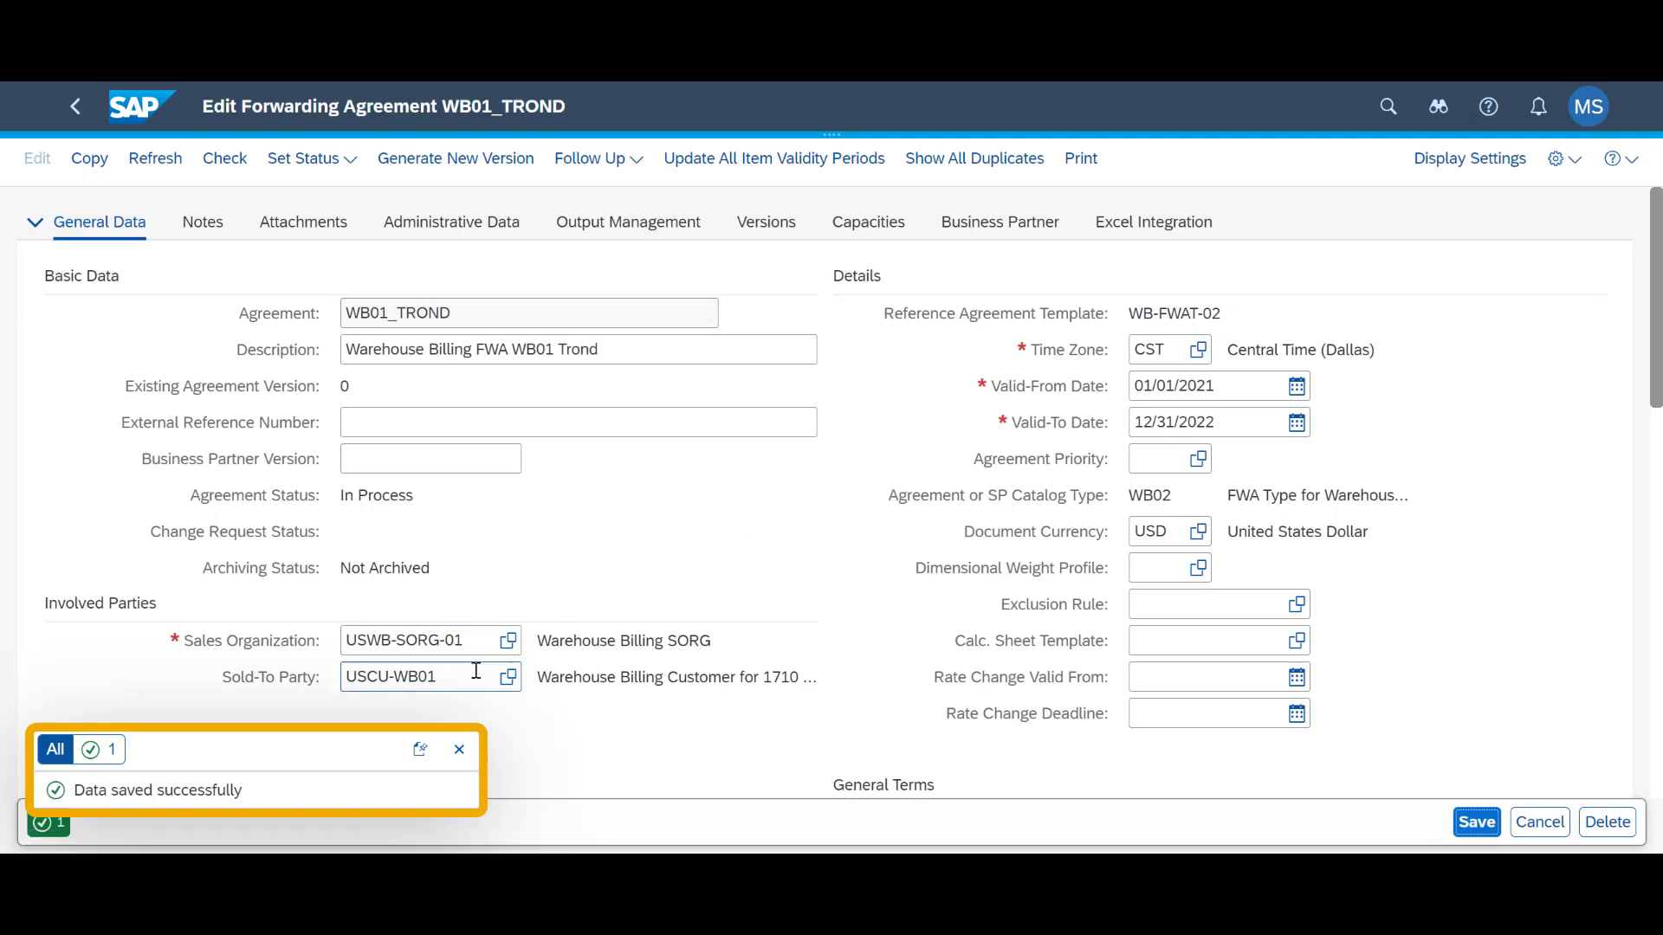
{"action": "left_click", "coordinate": [459, 750]}
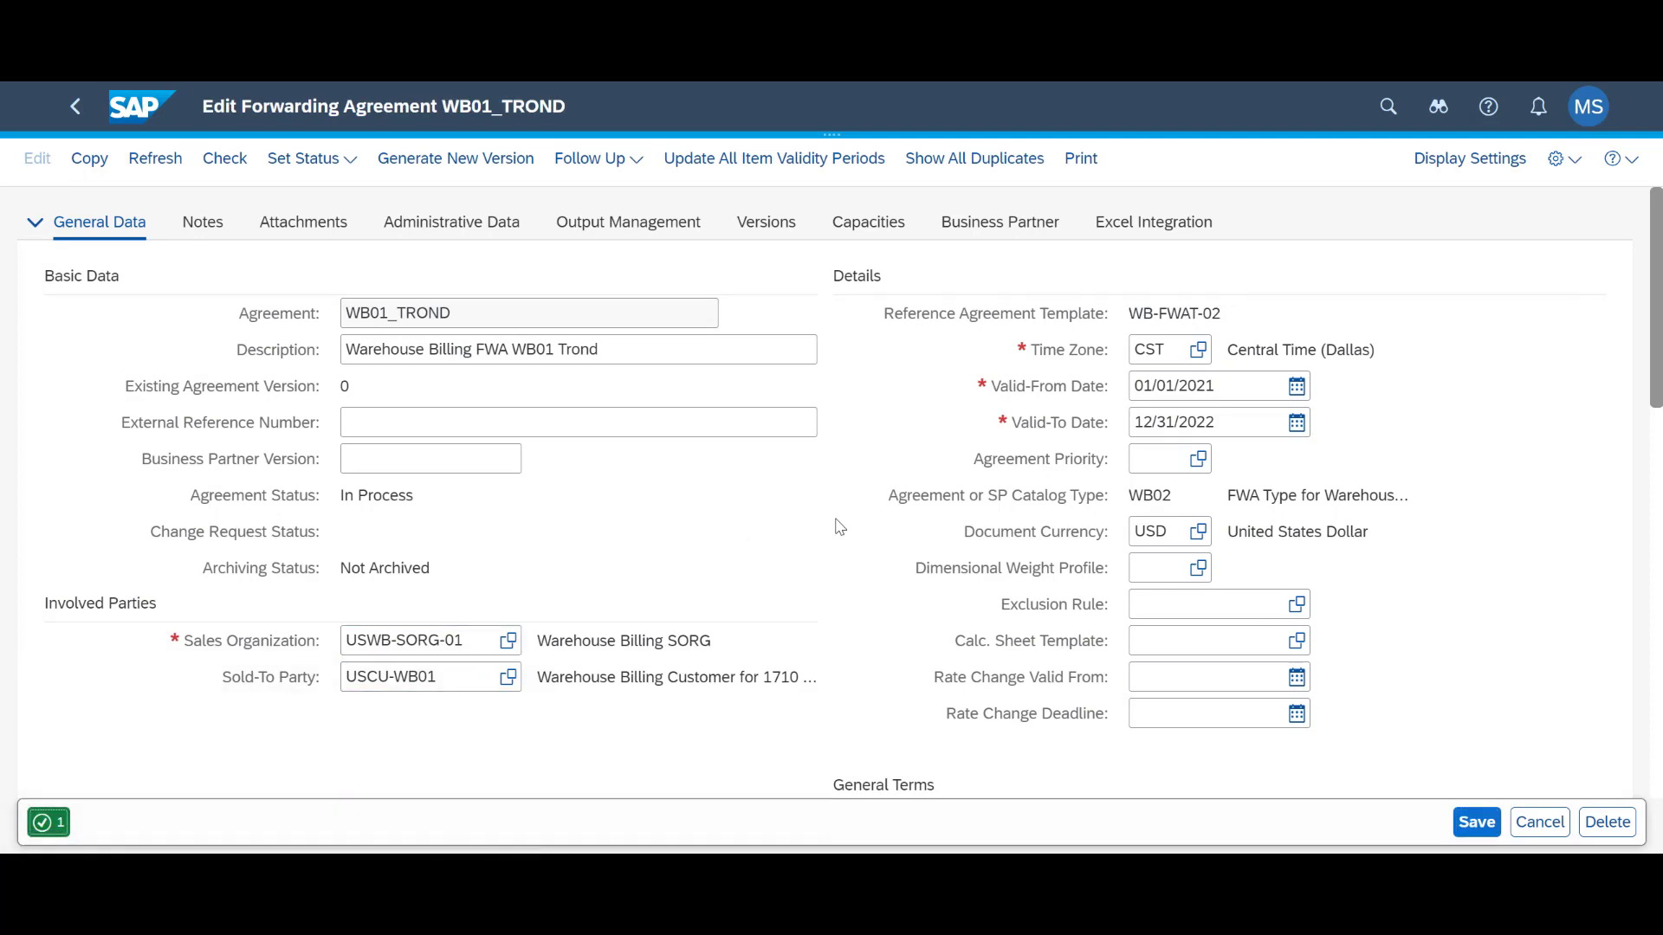
- Review the agreement's calculation sheet items, widening the item hierarchy column to show the full charge descriptions
{"action": "scroll", "coordinate": [834, 527], "scroll_direction": "down", "scroll_amount": 10}
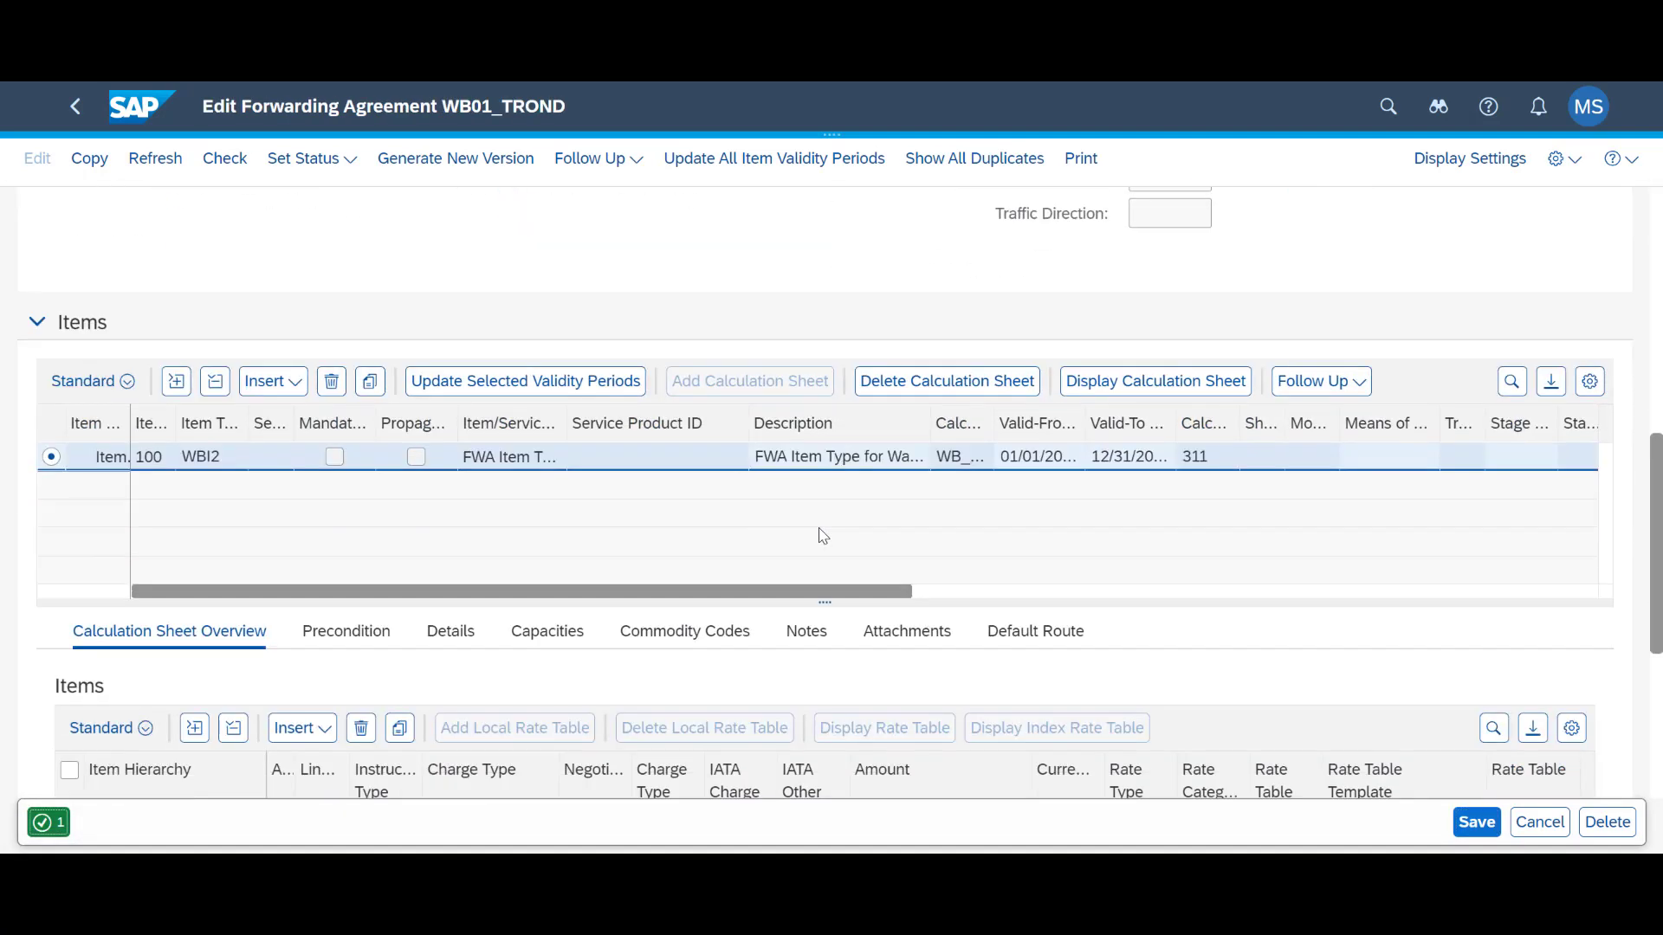
{"action": "scroll", "coordinate": [823, 536], "scroll_direction": "down", "scroll_amount": 3}
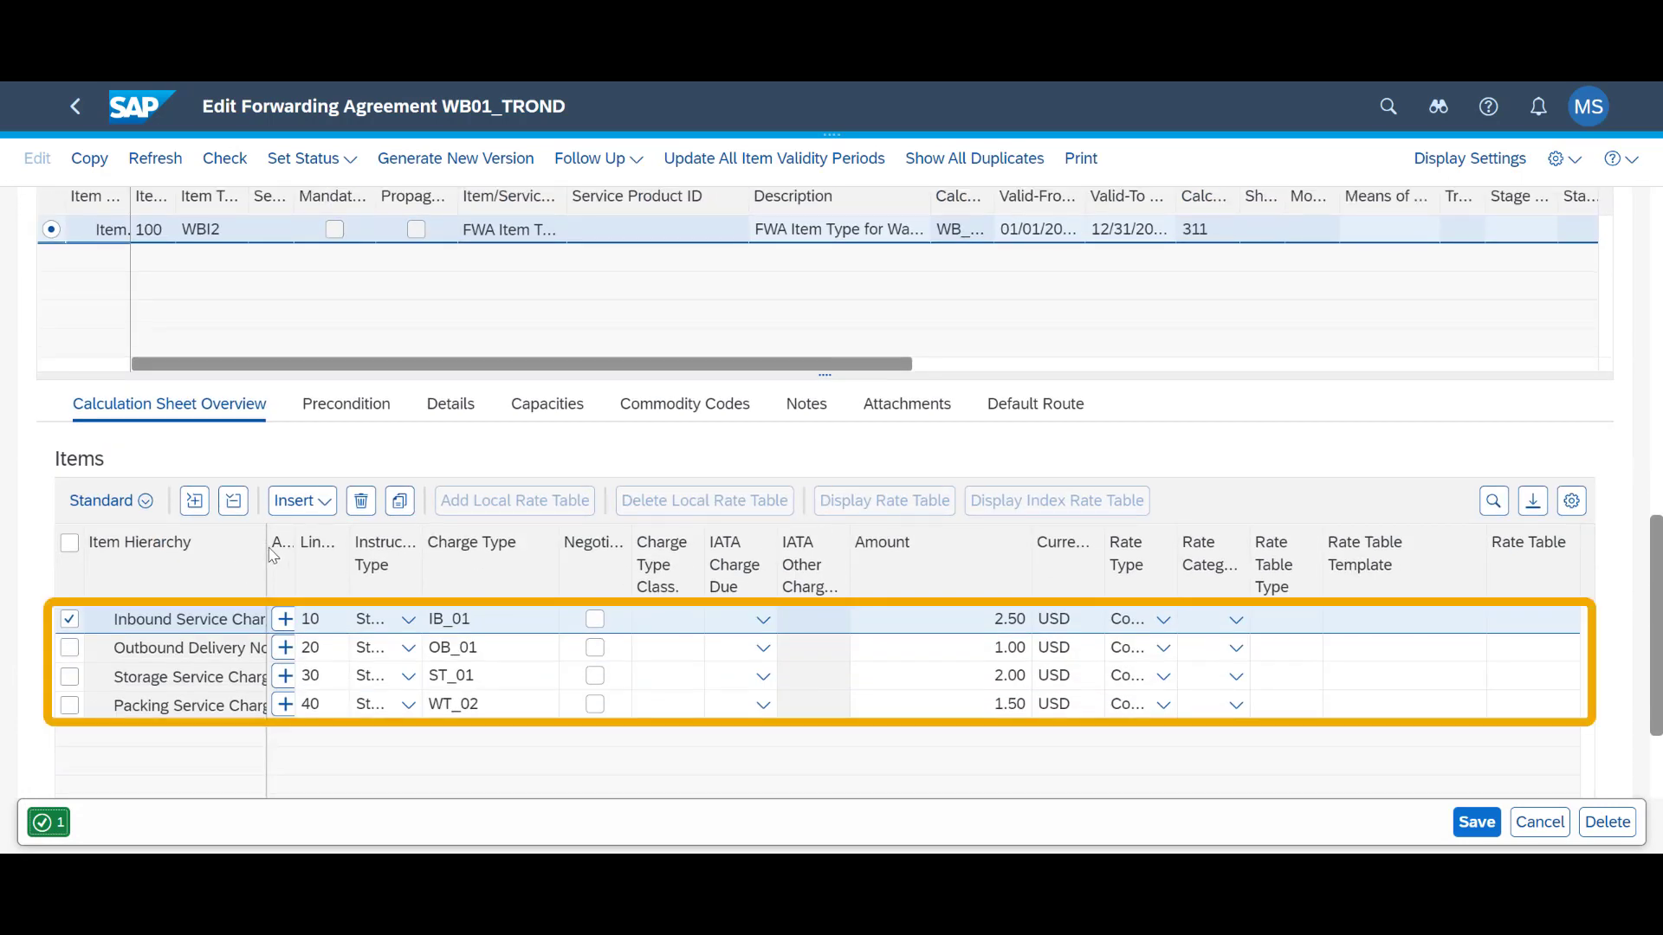
{"action": "left_click_drag", "start_coordinate": [501, 542], "coordinate": [499, 542]}
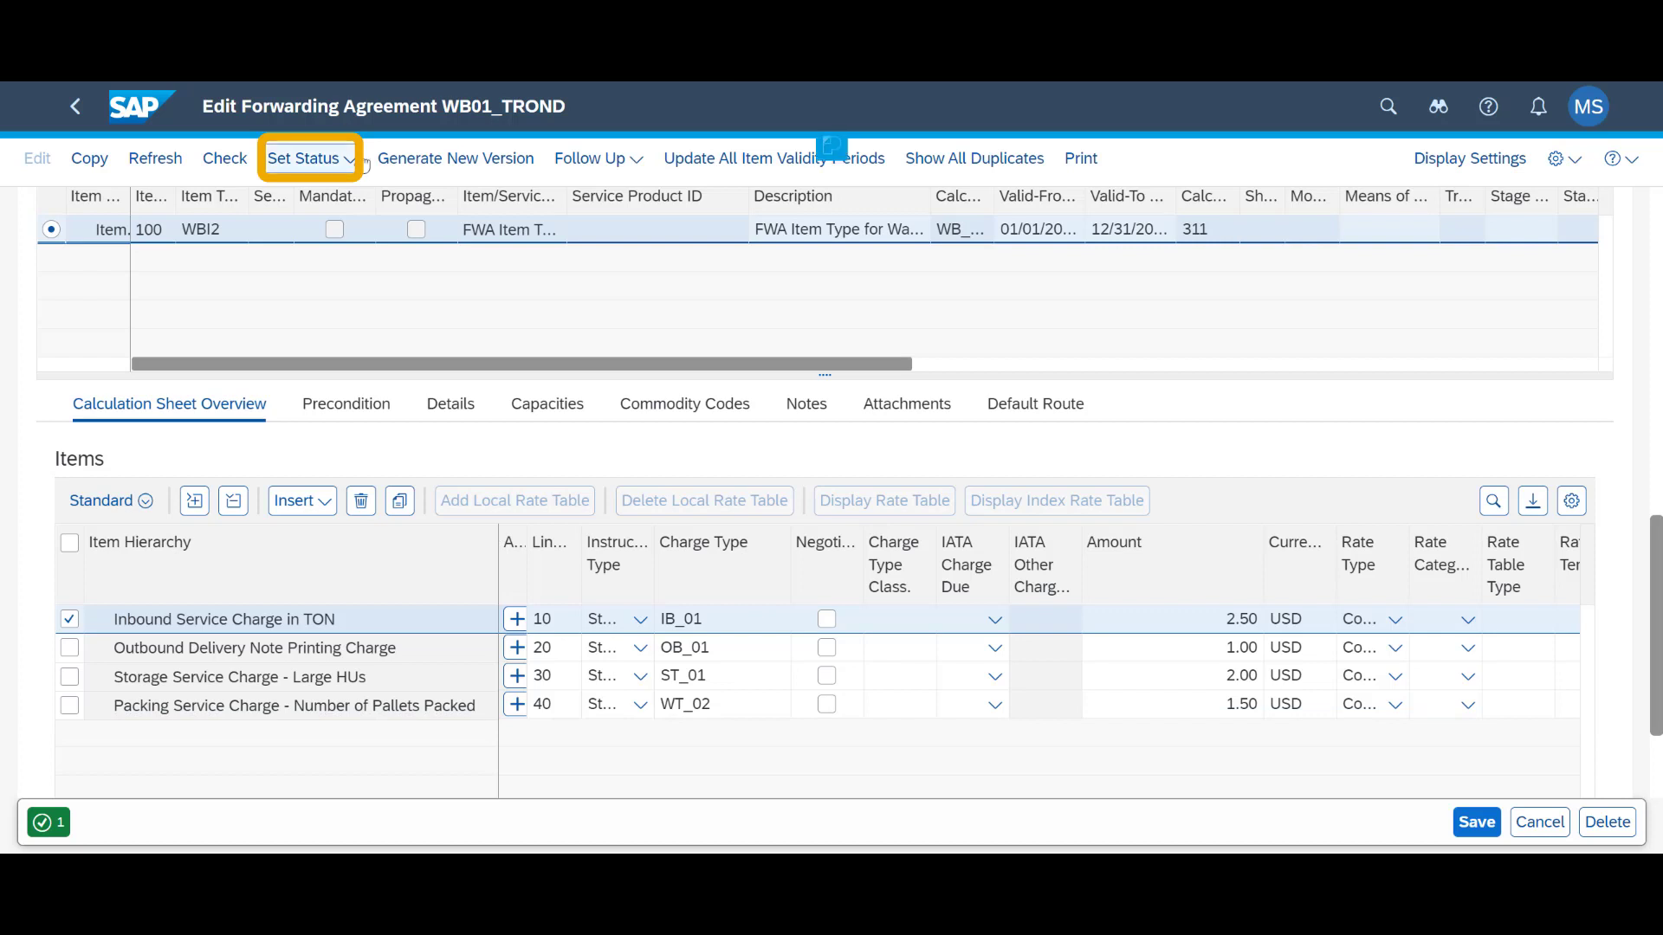
- Release the forwarding agreement for use and save it
{"action": "left_click", "coordinate": [311, 158]}
{"action": "left_click", "coordinate": [288, 265]}
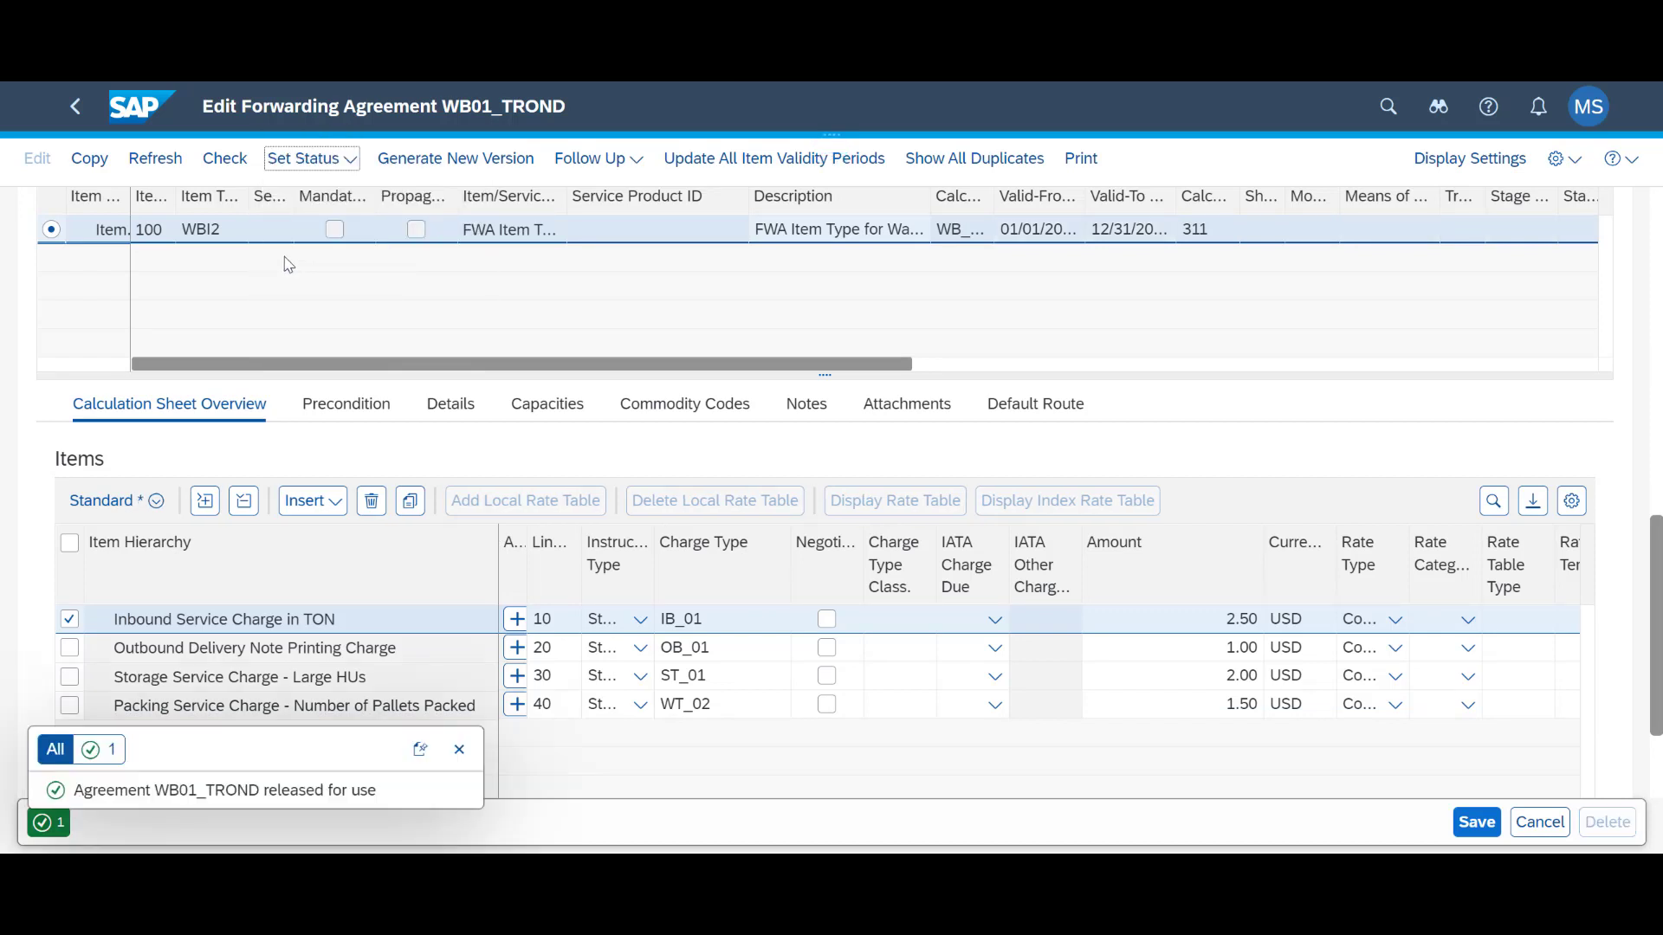
{"action": "left_click", "coordinate": [1477, 823]}
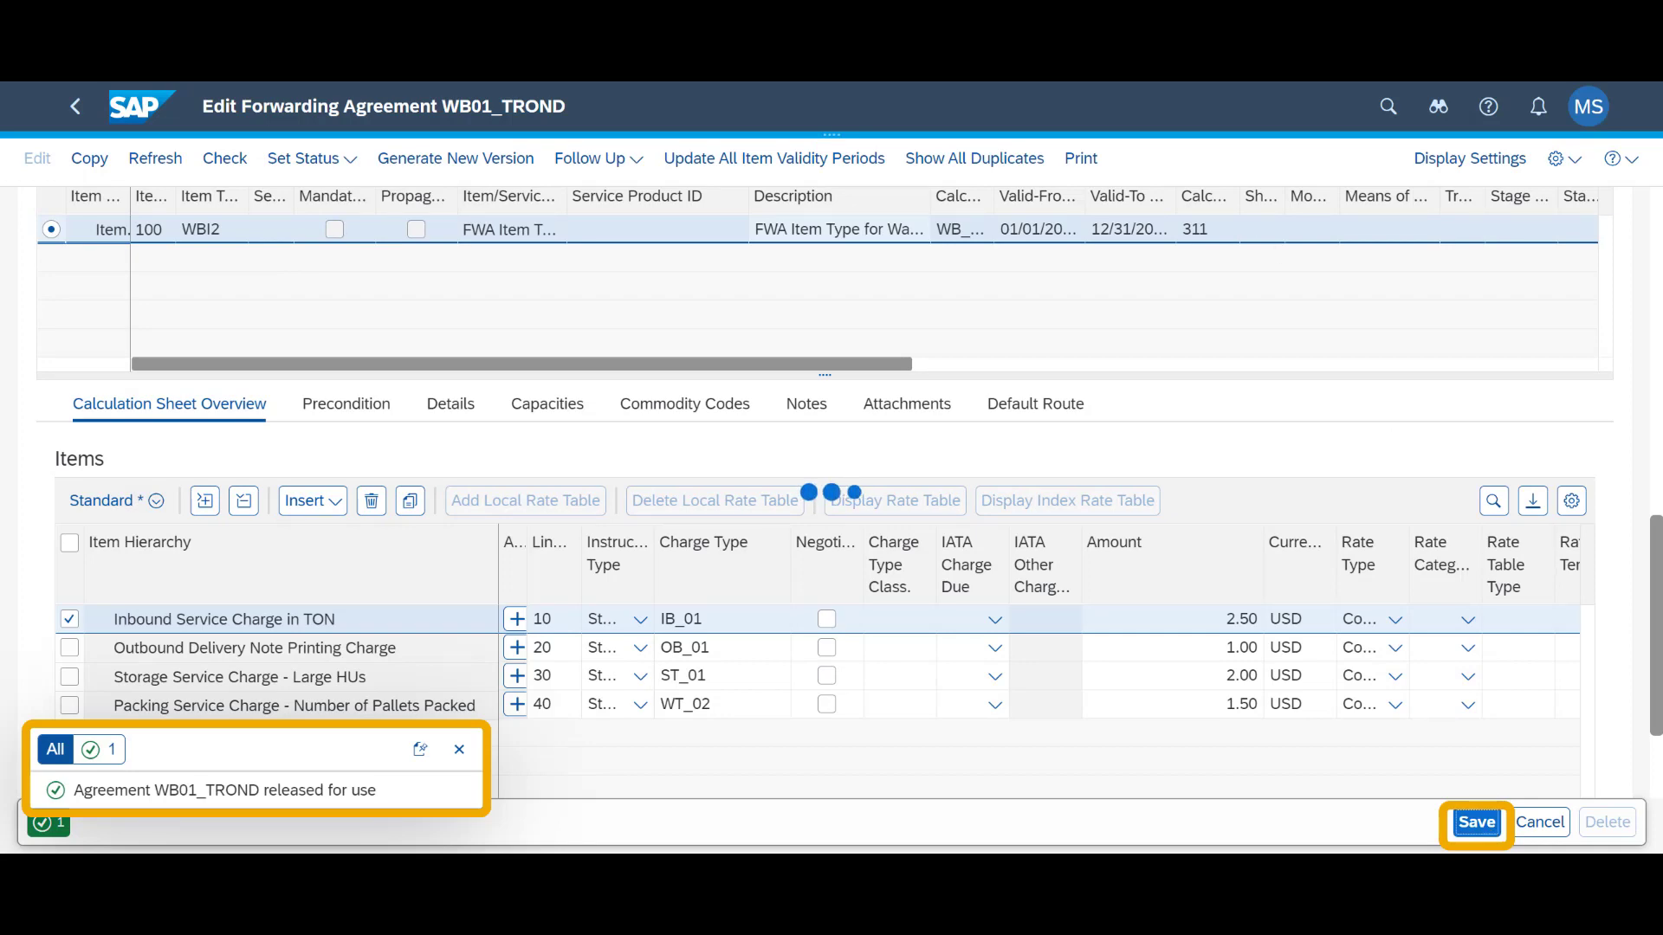
{"action": "left_click", "coordinate": [459, 749]}
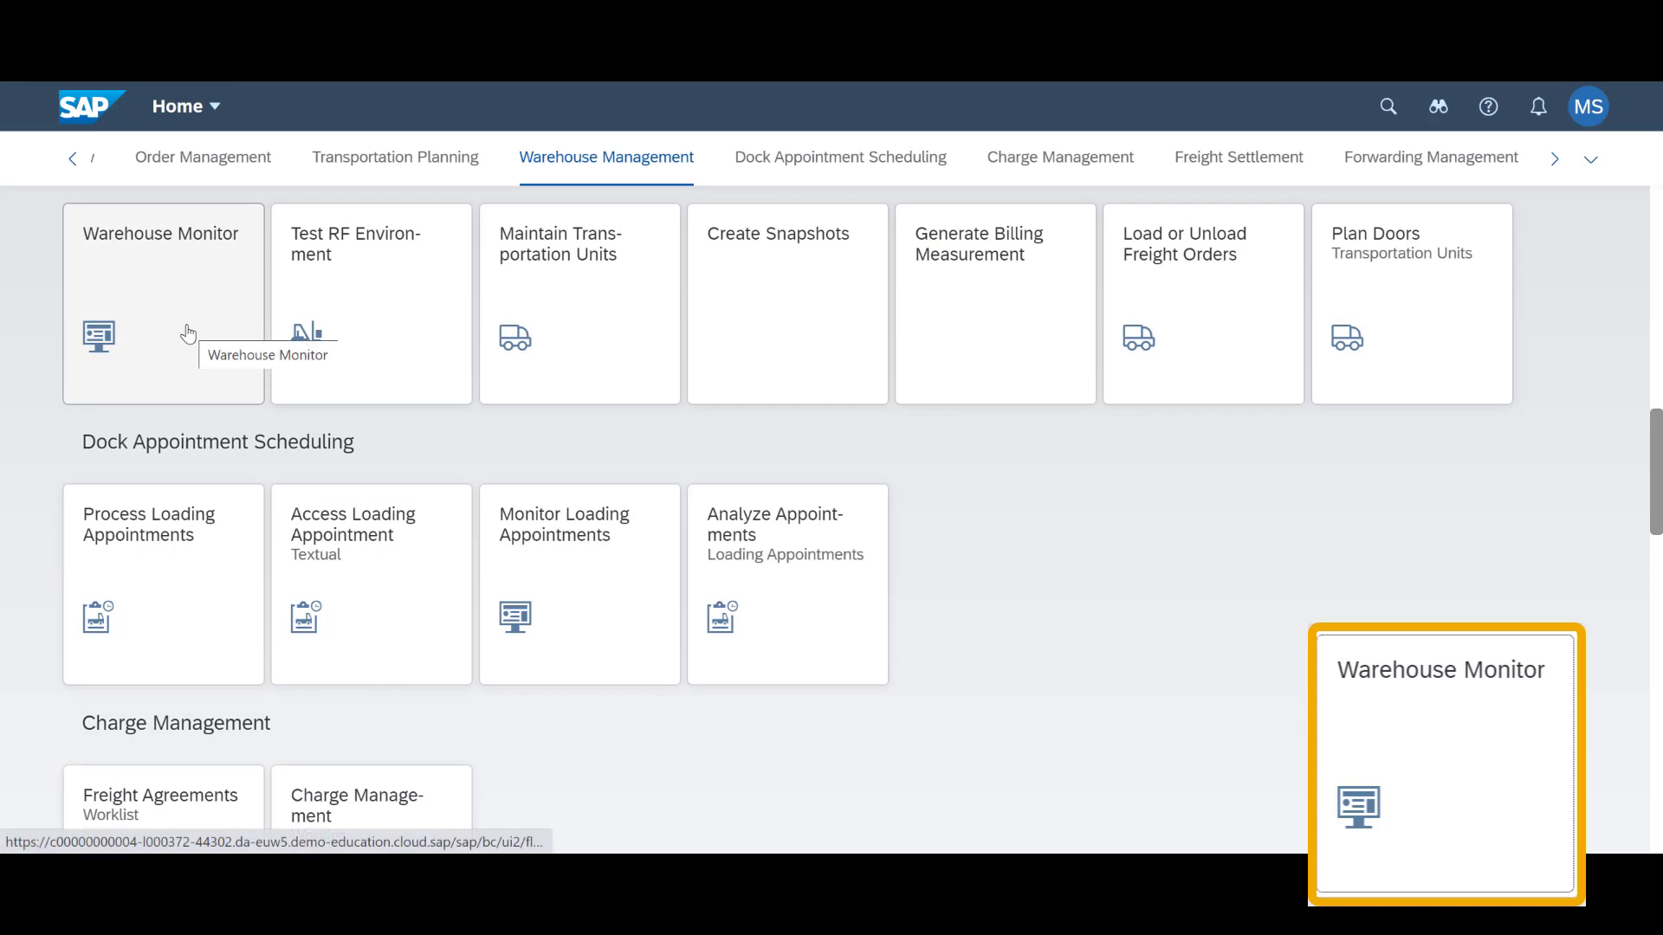
- Open the Warehouse Monitor and bring up the selection criteria for billing measurement requests
{"action": "left_click", "coordinate": [186, 329]}
{"action": "scroll", "coordinate": [156, 444], "scroll_direction": "down", "scroll_amount": 2}
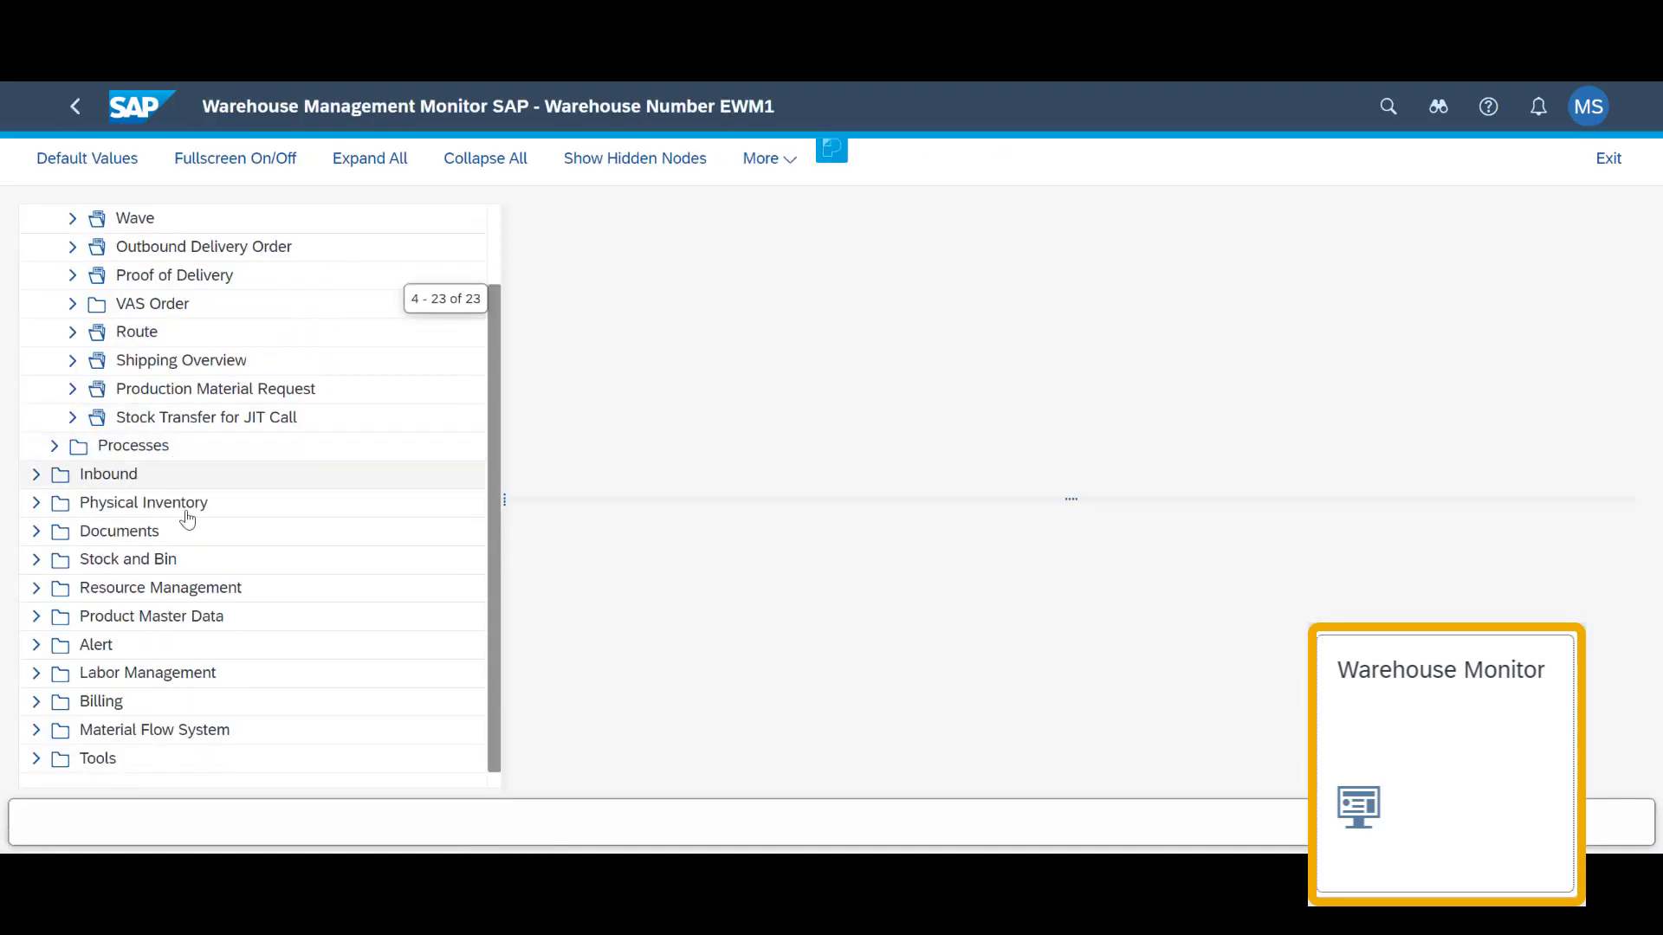
{"action": "left_click", "coordinate": [36, 702]}
{"action": "left_click", "coordinate": [74, 736]}
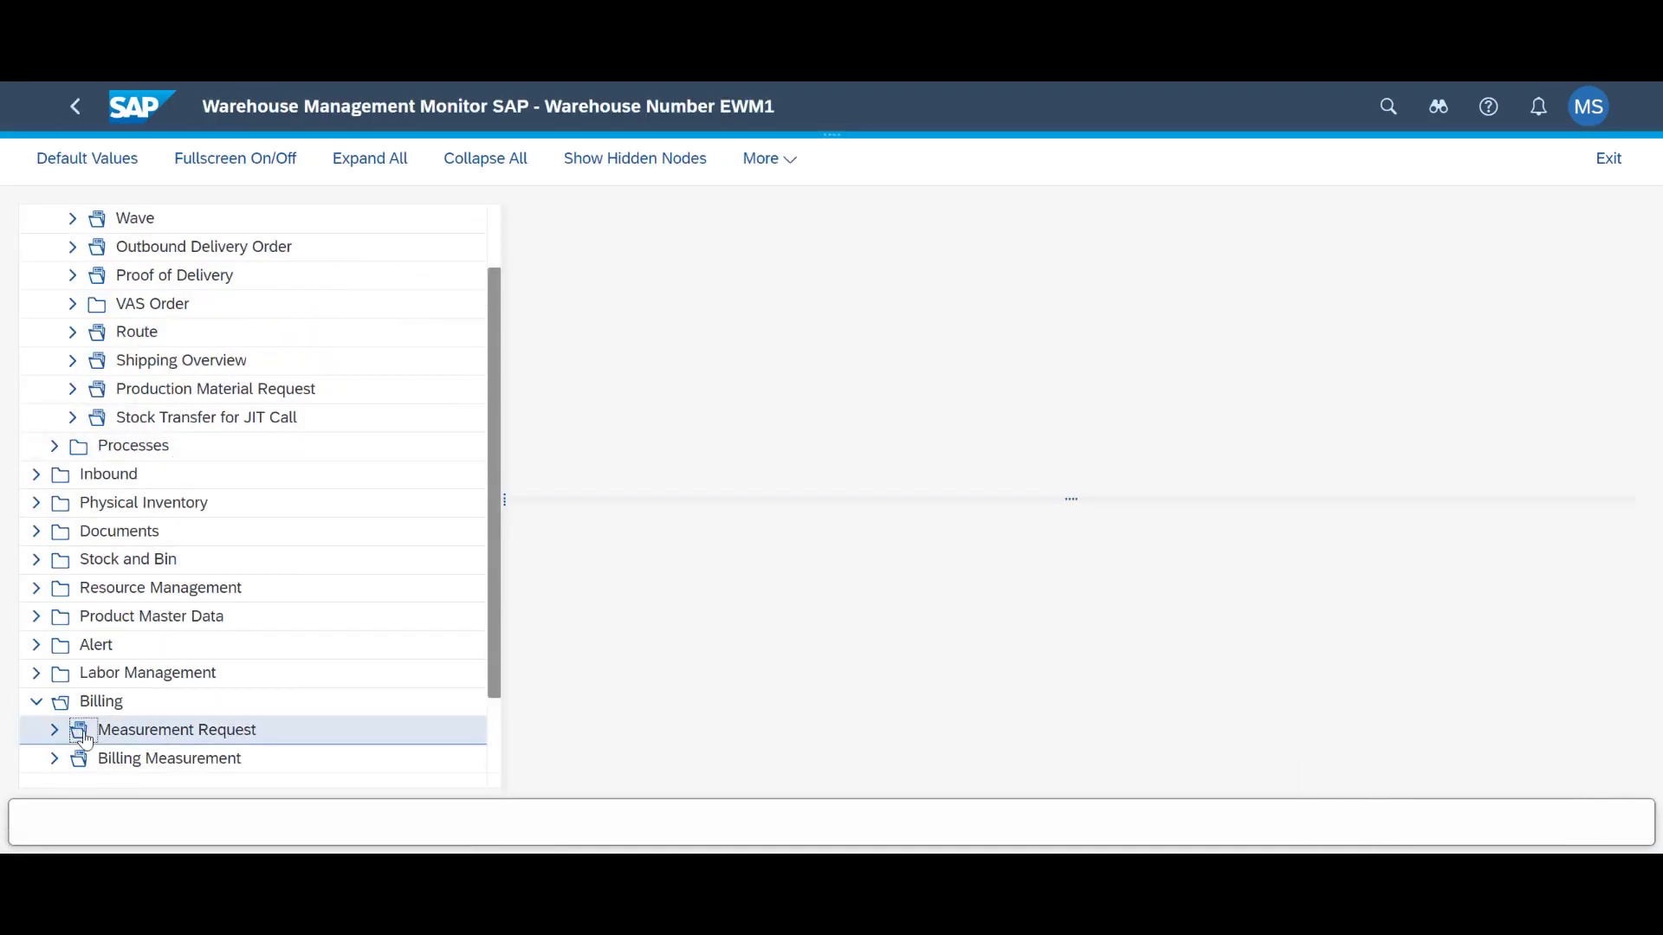
{"action": "double_click", "coordinate": [84, 738]}
- Query the measurement requests with the new forwarding agreement as reference agreement and display the request's items
{"action": "left_click", "coordinate": [549, 435]}
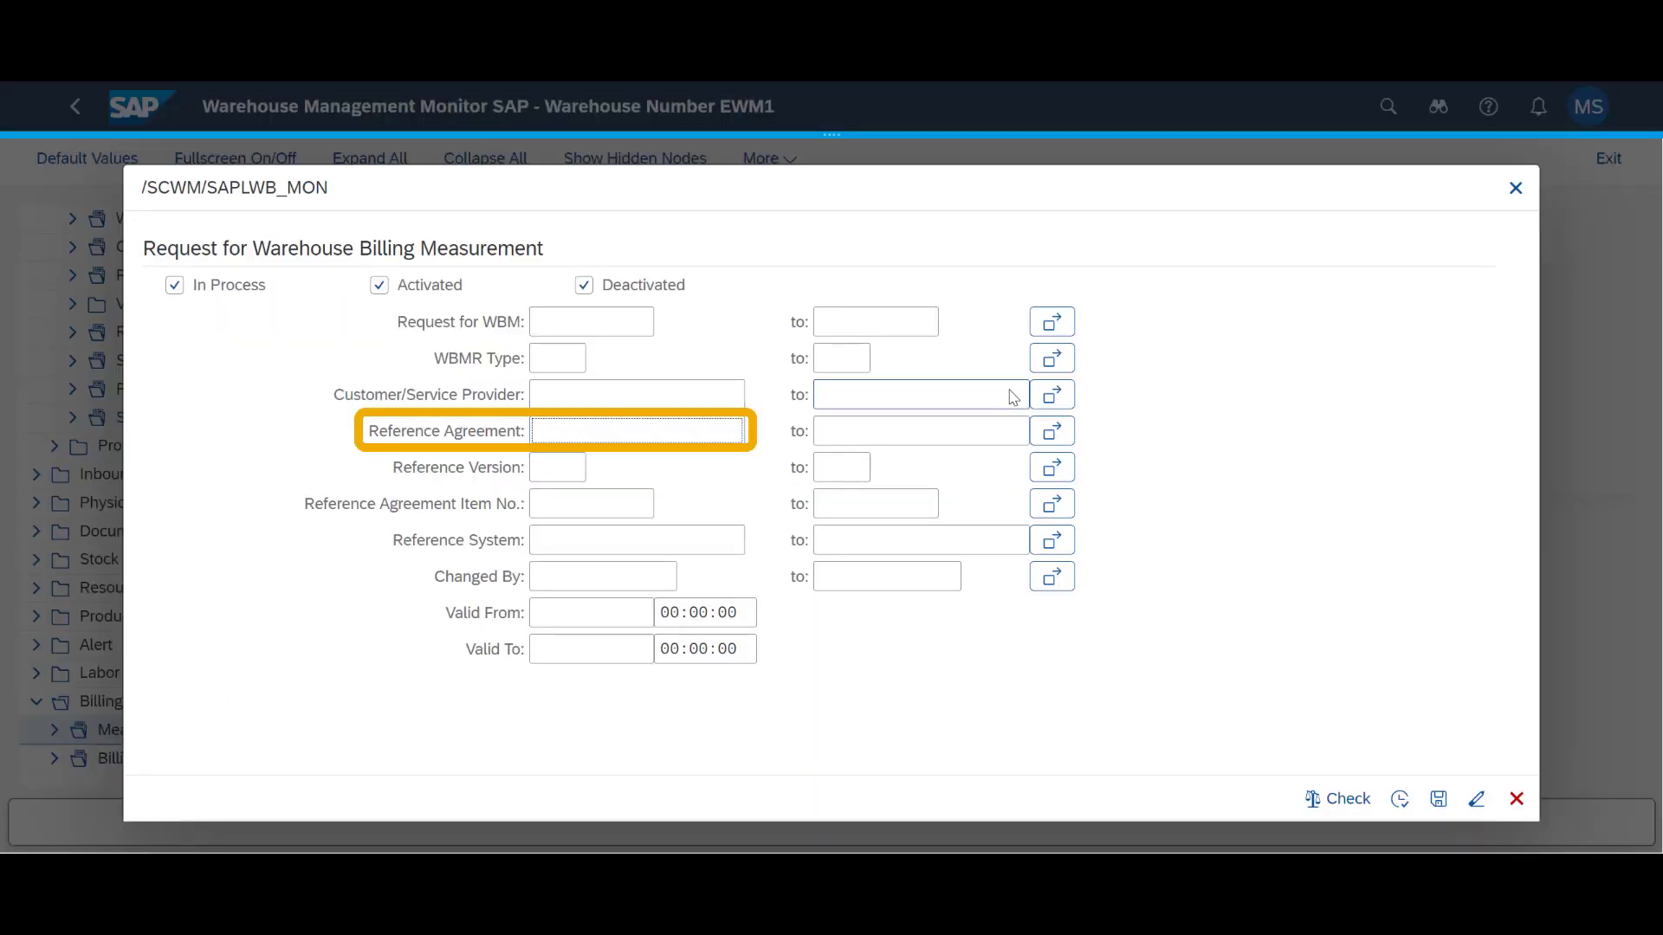
{"action": "type", "text": "WB01_Trond"}
{"action": "left_click", "coordinate": [1338, 798]}
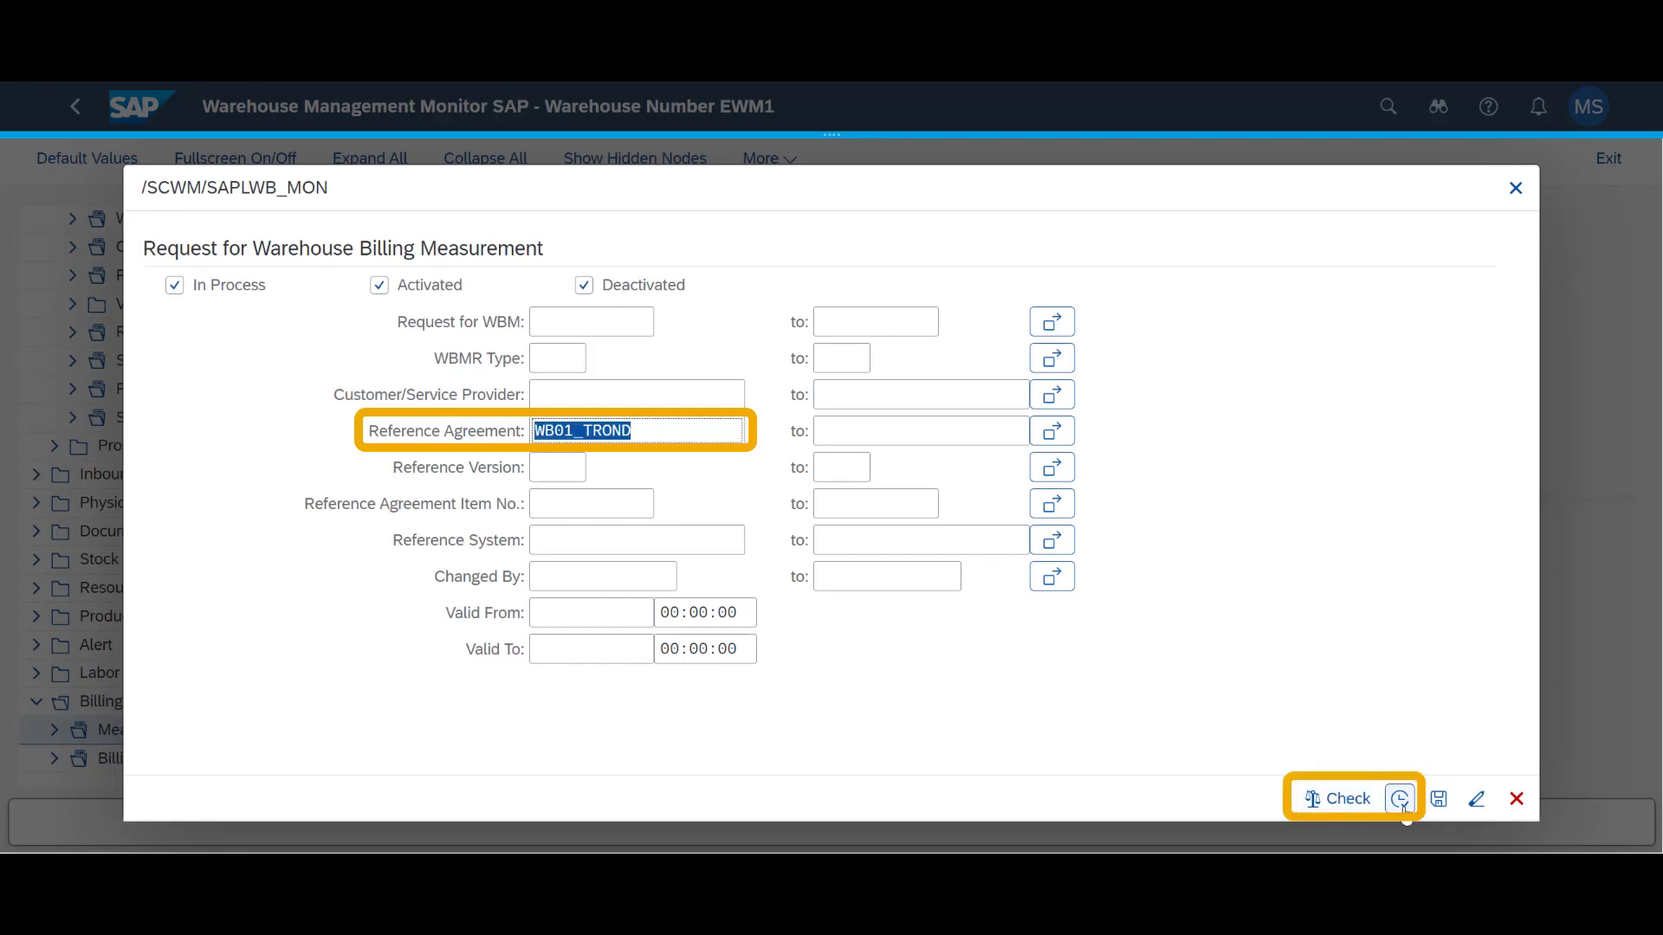
{"action": "left_click", "coordinate": [1402, 798]}
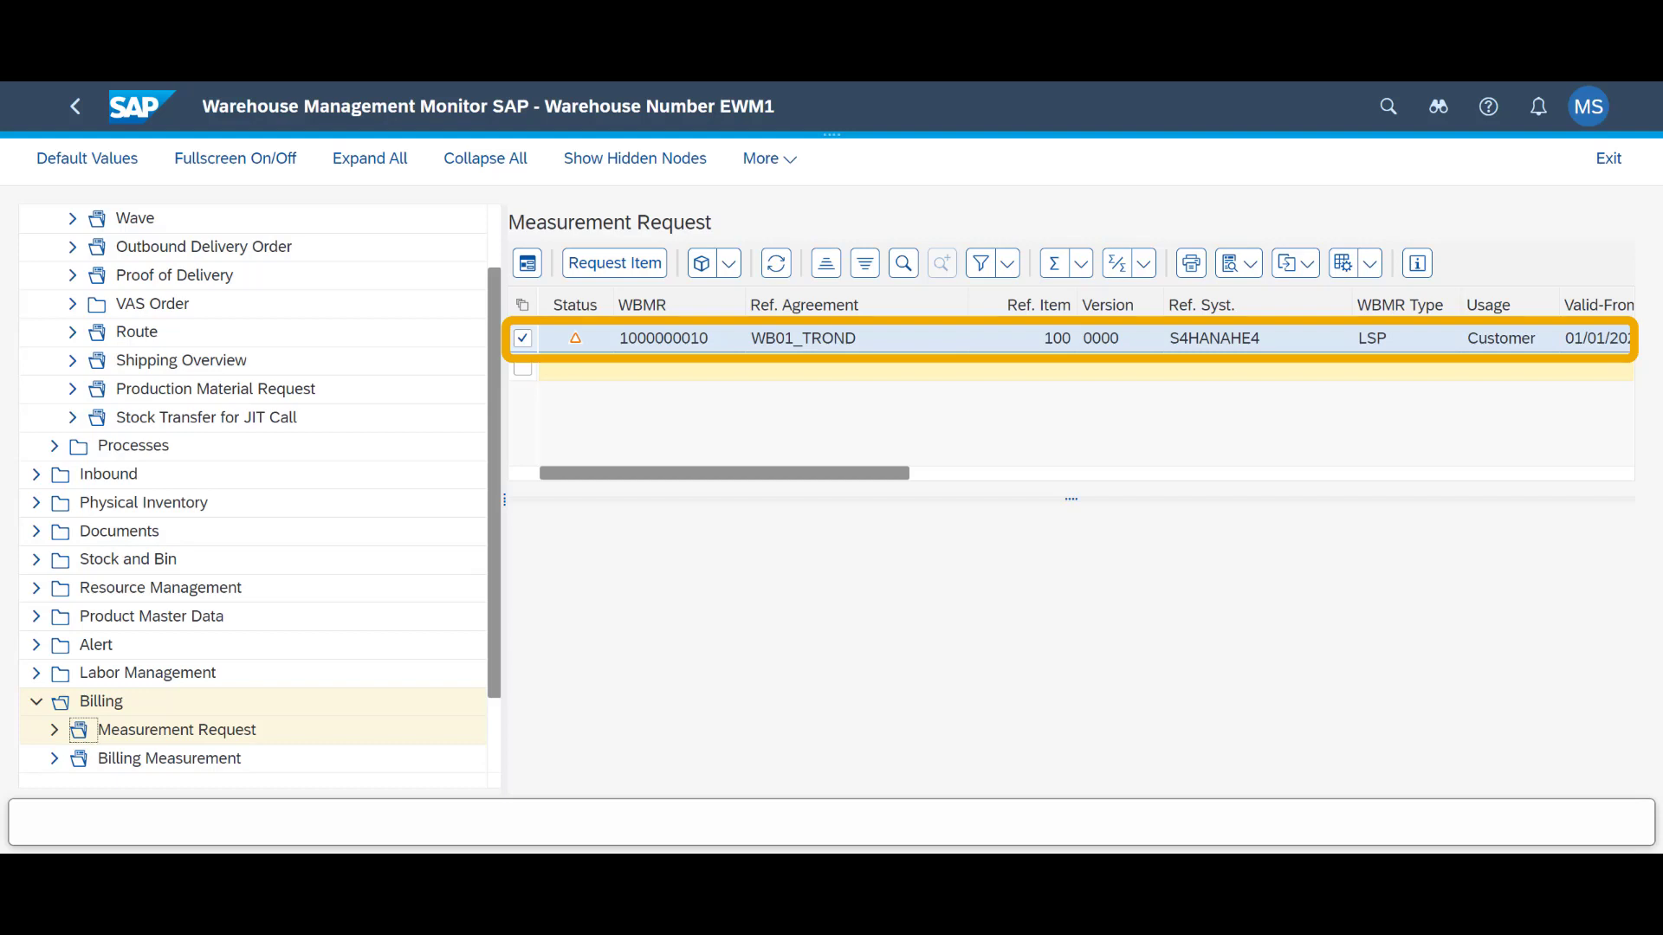
{"action": "left_click", "coordinate": [635, 270]}
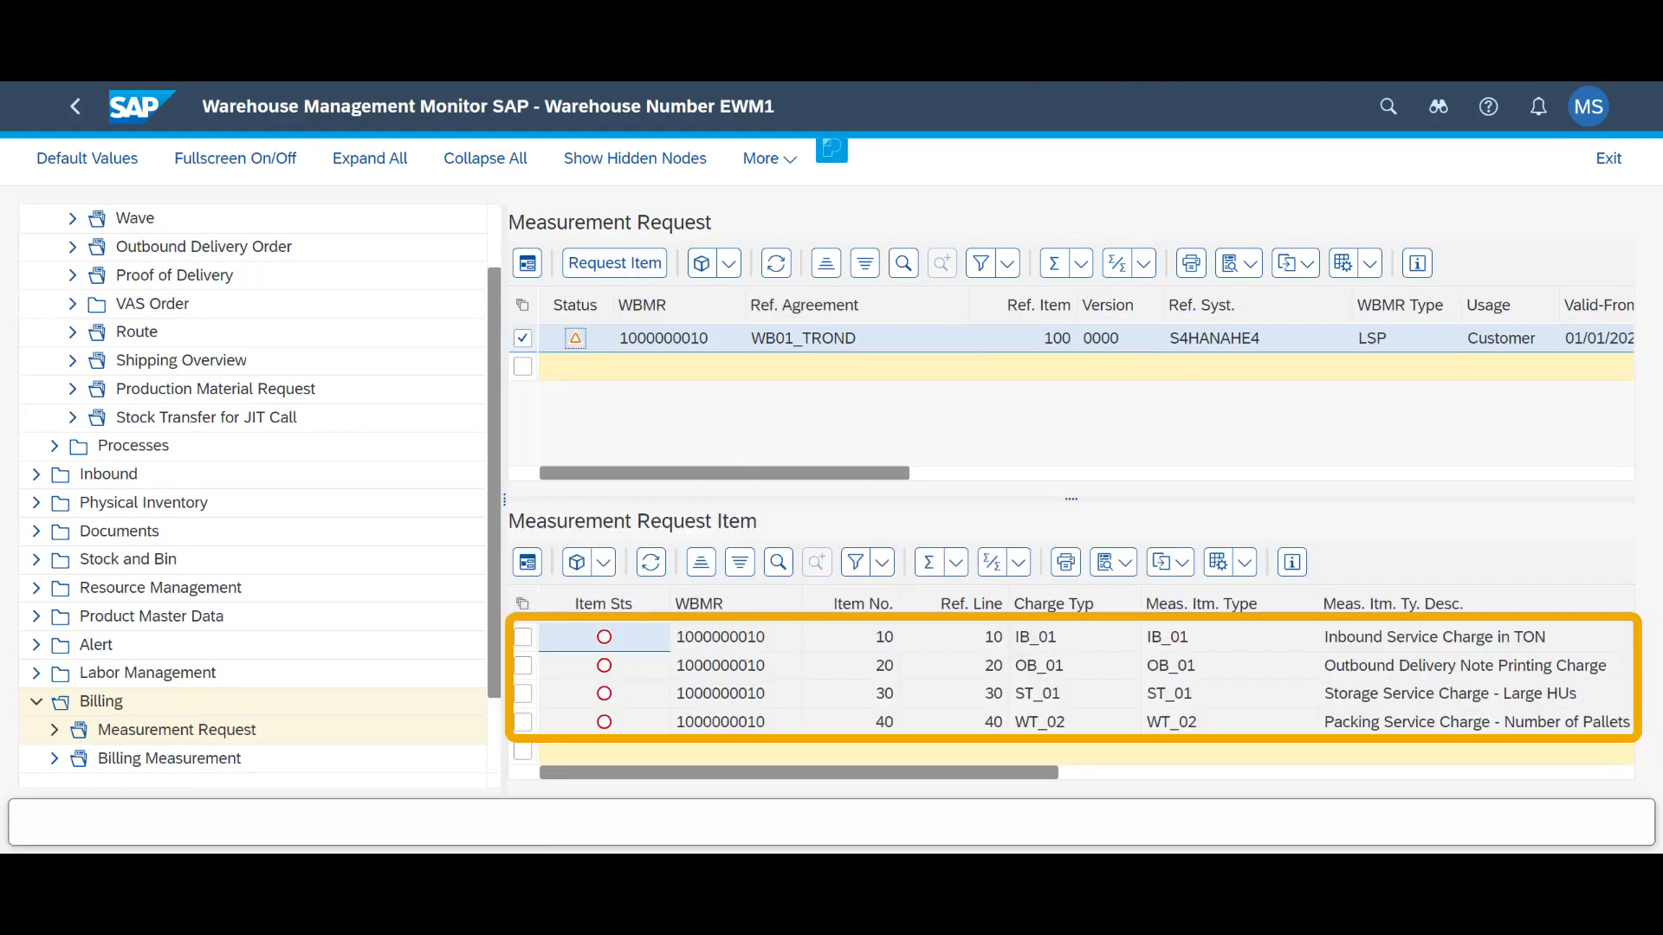
- Choose billing measurement service 0111, Weight of Inbound Deliveries, for the Inbound Service Charge in TON item
{"action": "left_click", "coordinate": [523, 637]}
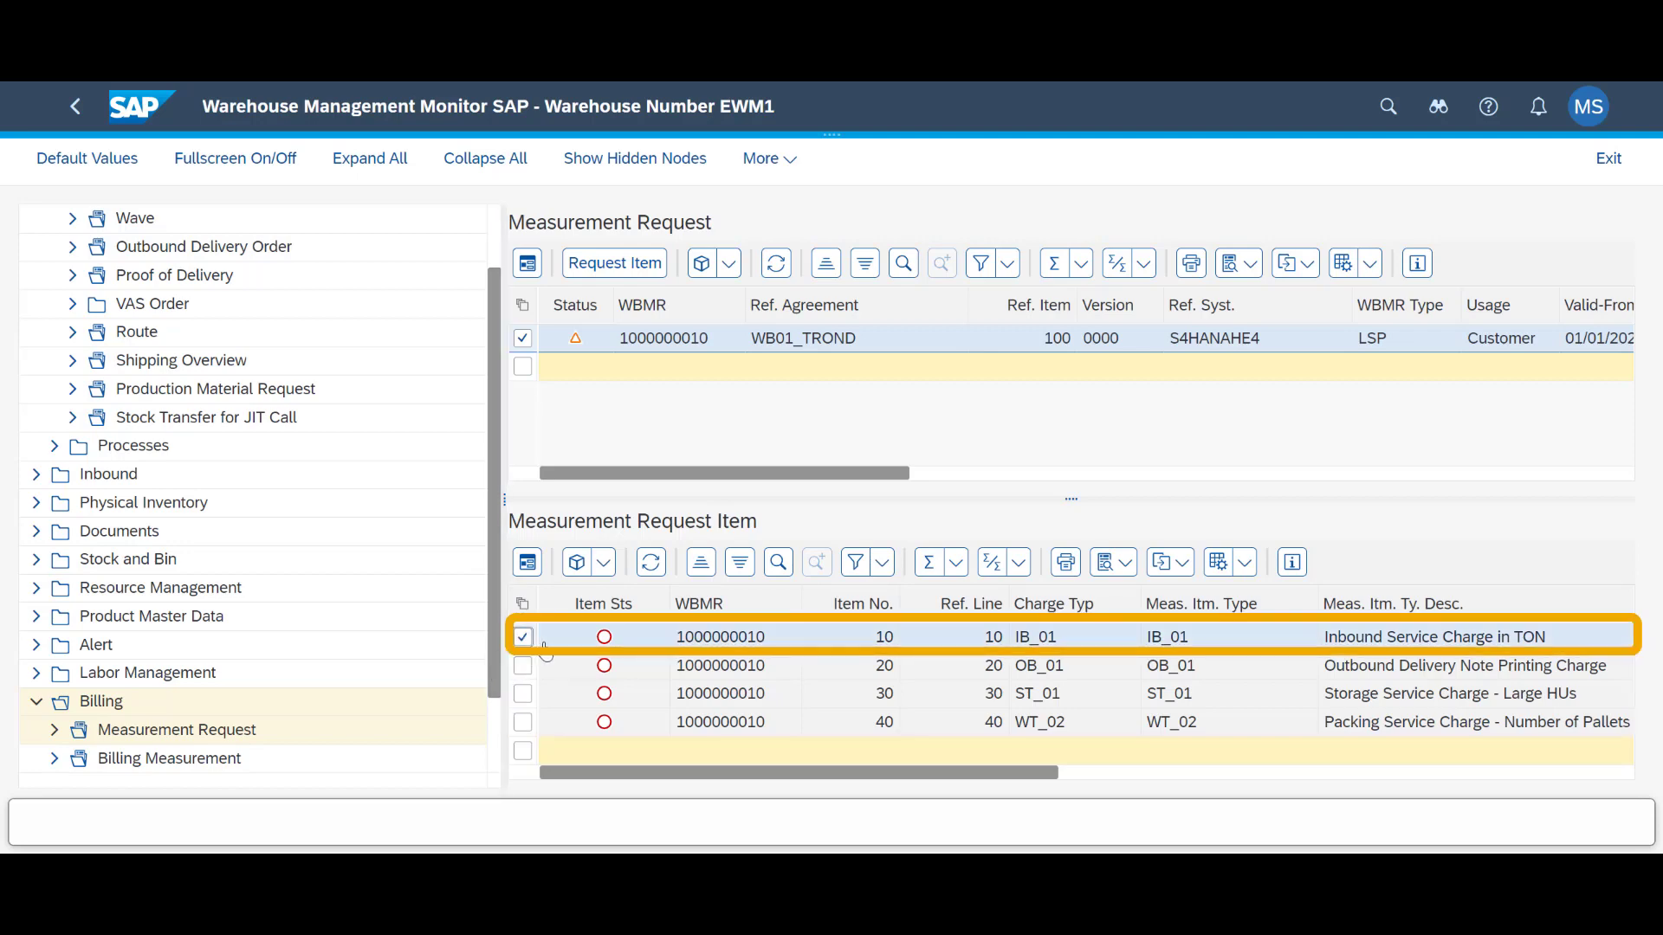
{"action": "left_click", "coordinate": [615, 567]}
{"action": "left_click", "coordinate": [646, 598]}
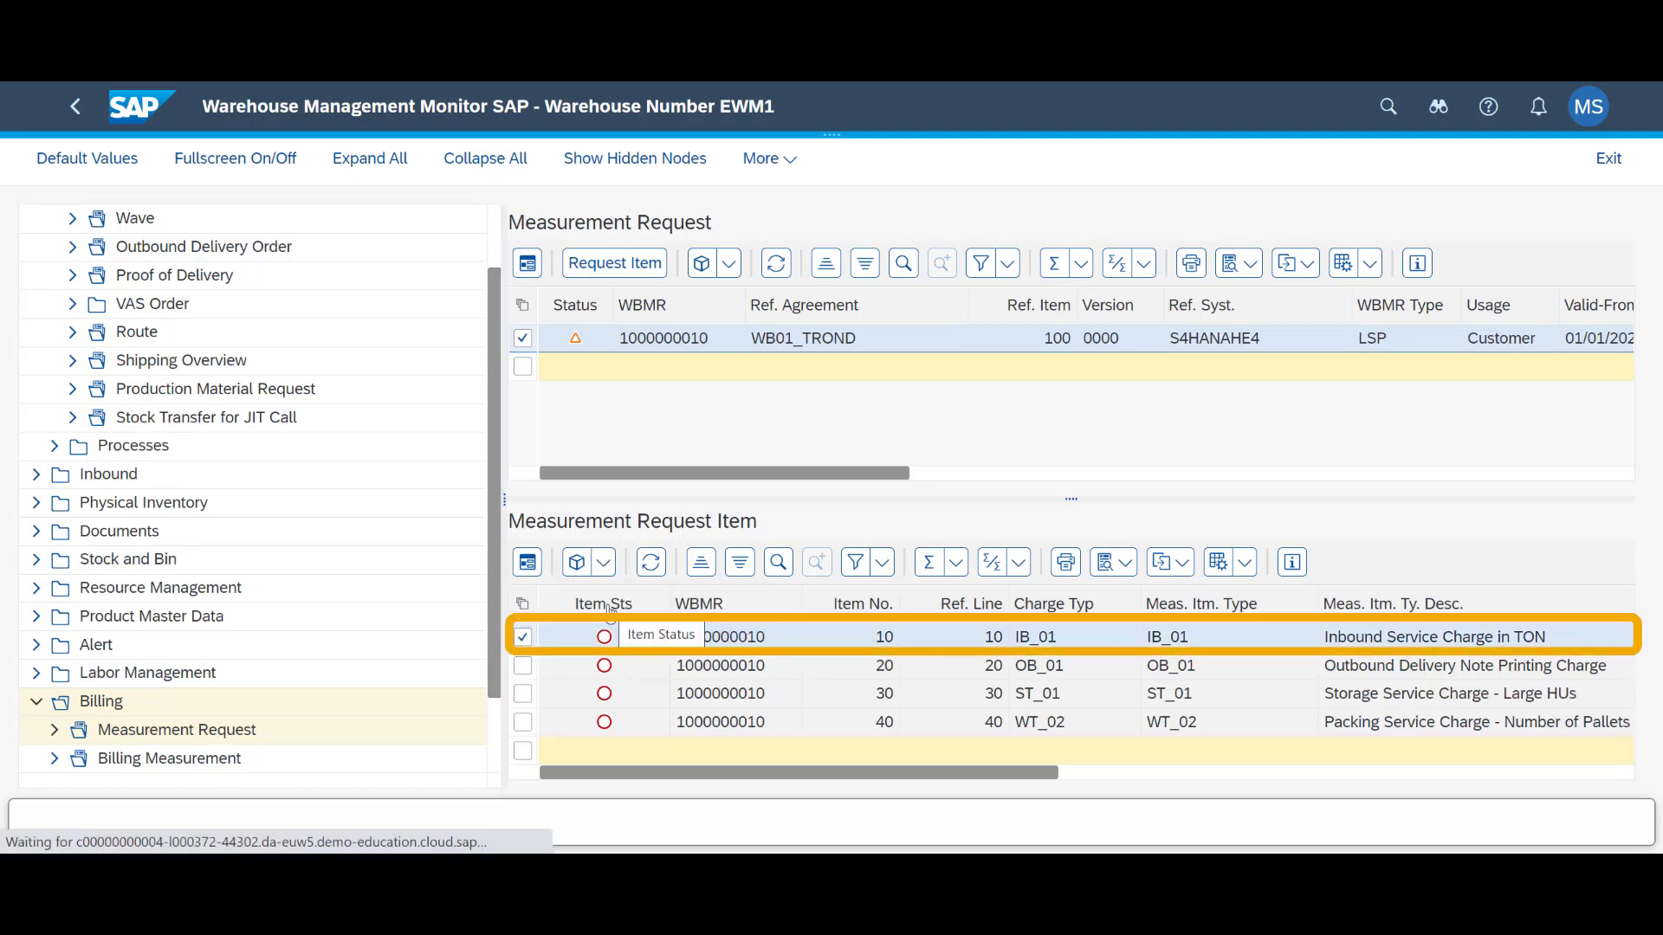
{"action": "left_click", "coordinate": [382, 287]}
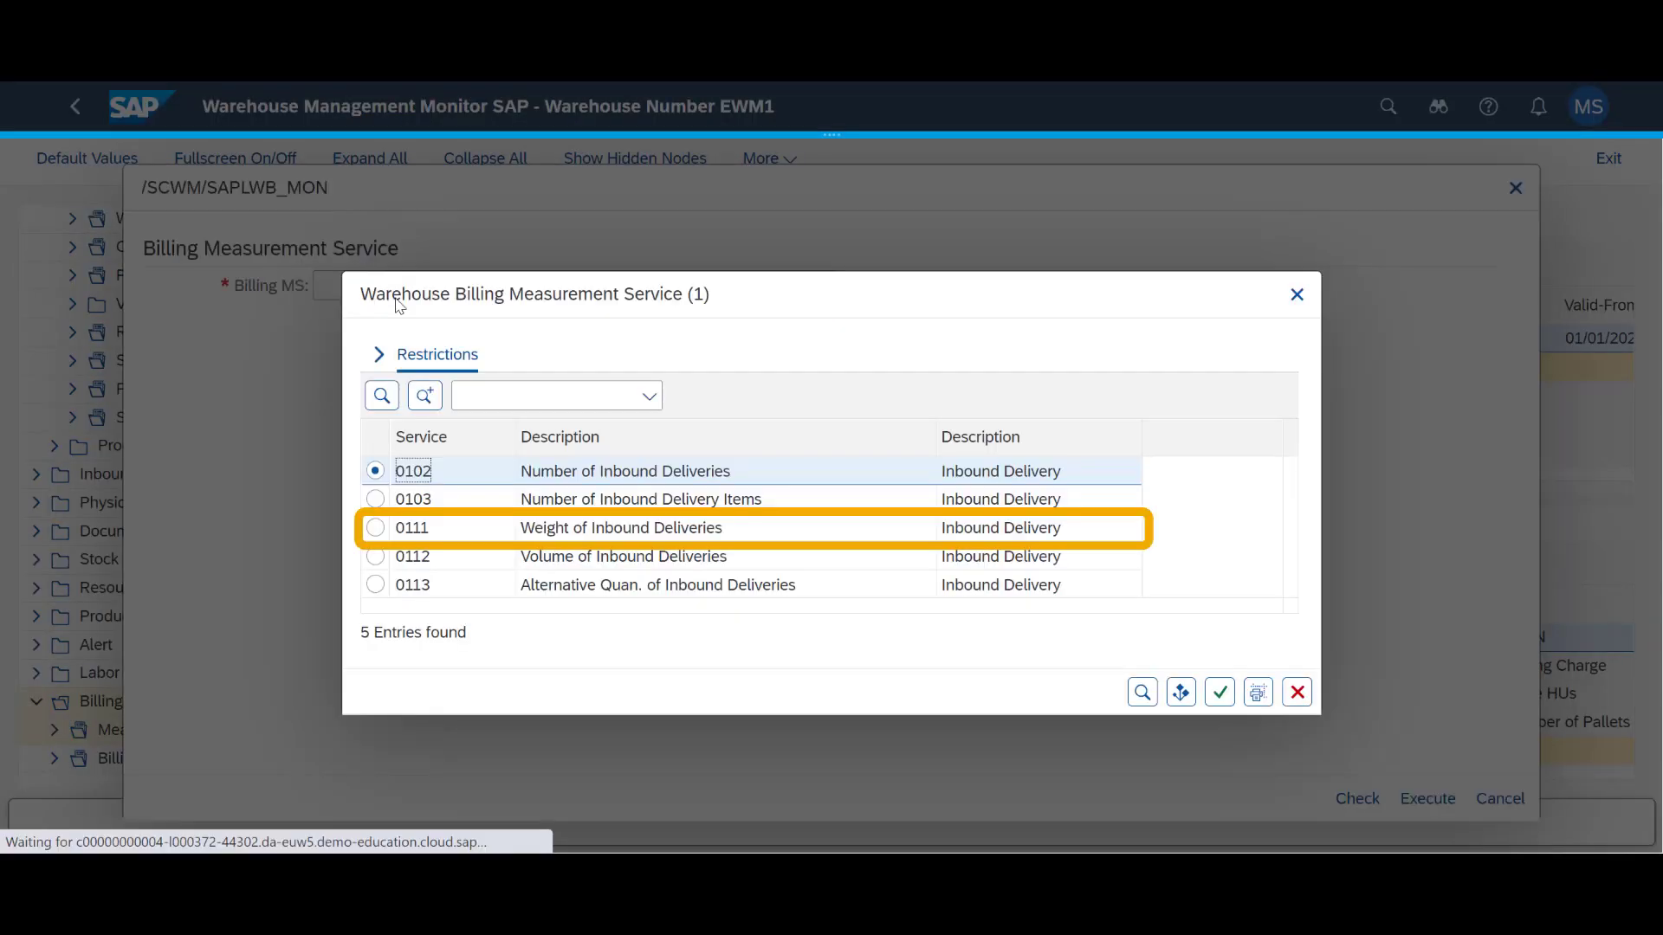
{"action": "left_click", "coordinate": [375, 528]}
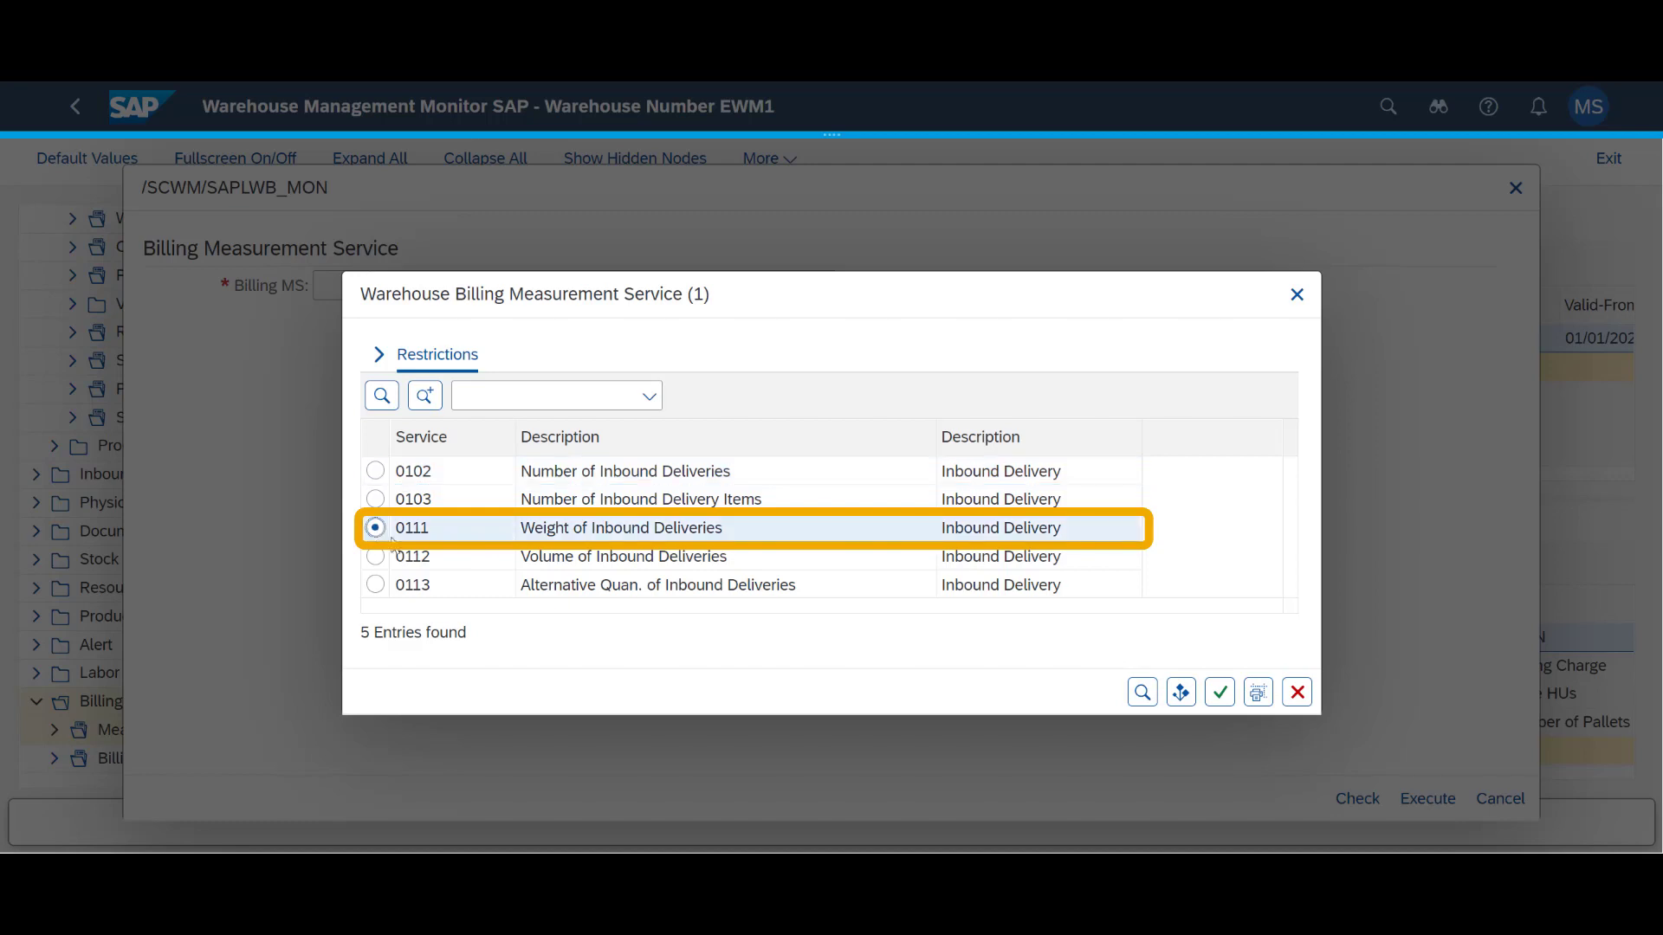
{"action": "left_click", "coordinate": [1220, 692]}
{"action": "left_click", "coordinate": [1422, 804]}
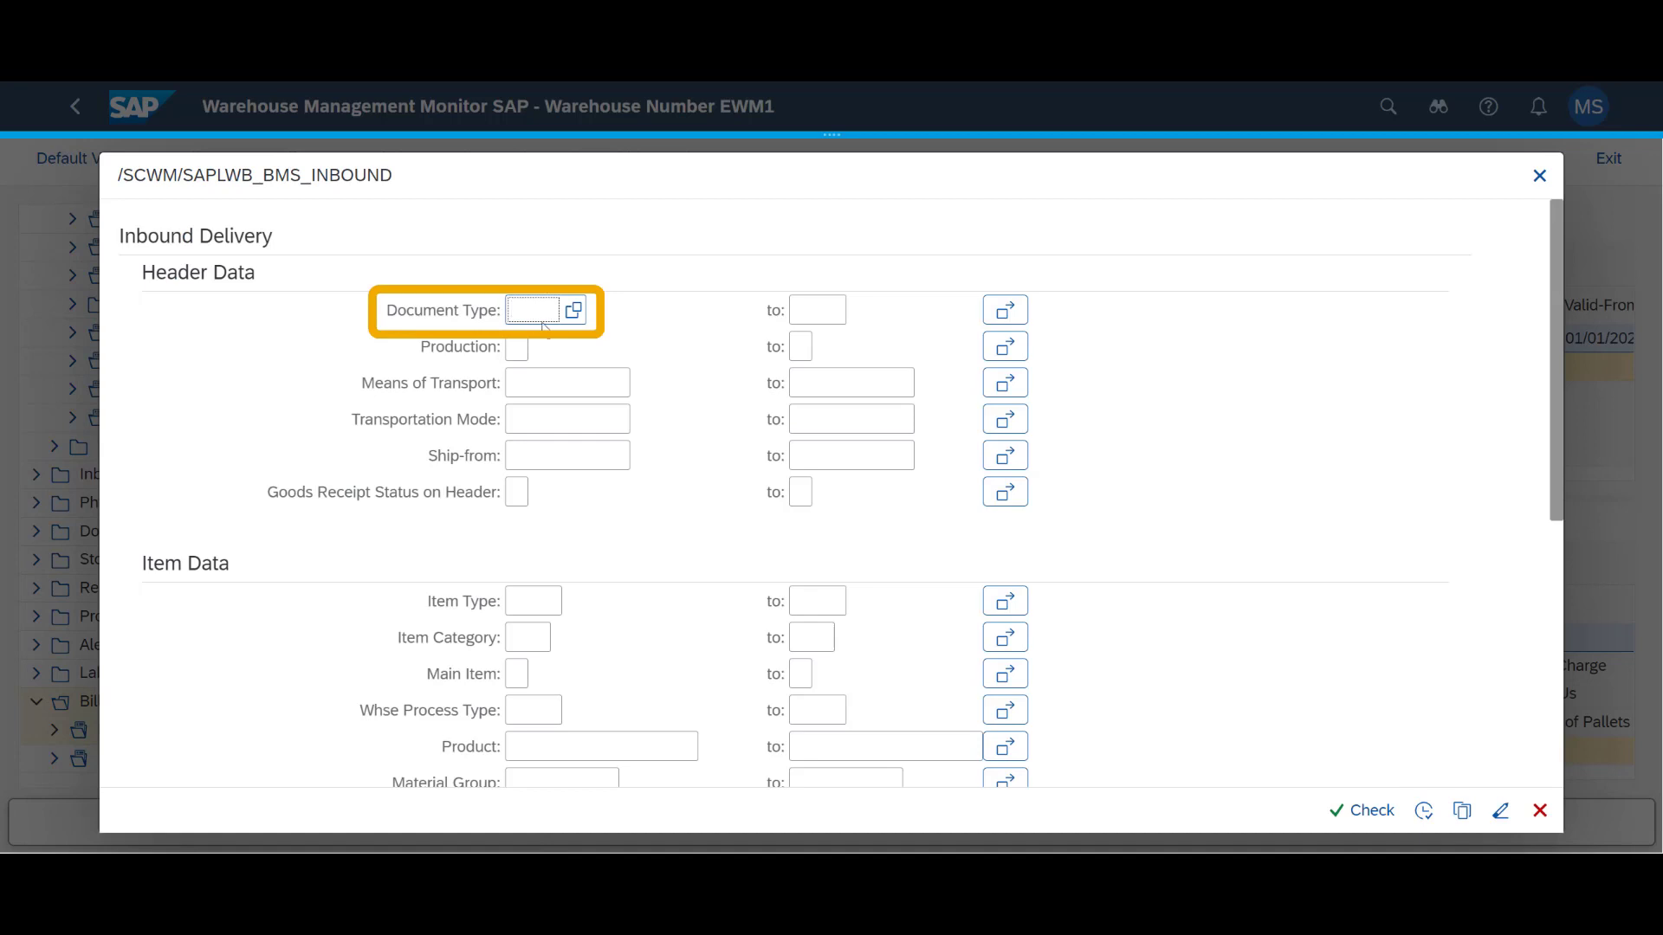
- Set the inbound delivery criteria to document type INB and weight unit TO, and continue to the variant attributes
{"action": "left_click", "coordinate": [544, 312]}
{"action": "type", "text": "INB"}
{"action": "scroll", "coordinate": [635, 642], "scroll_direction": "down", "scroll_amount": 5}
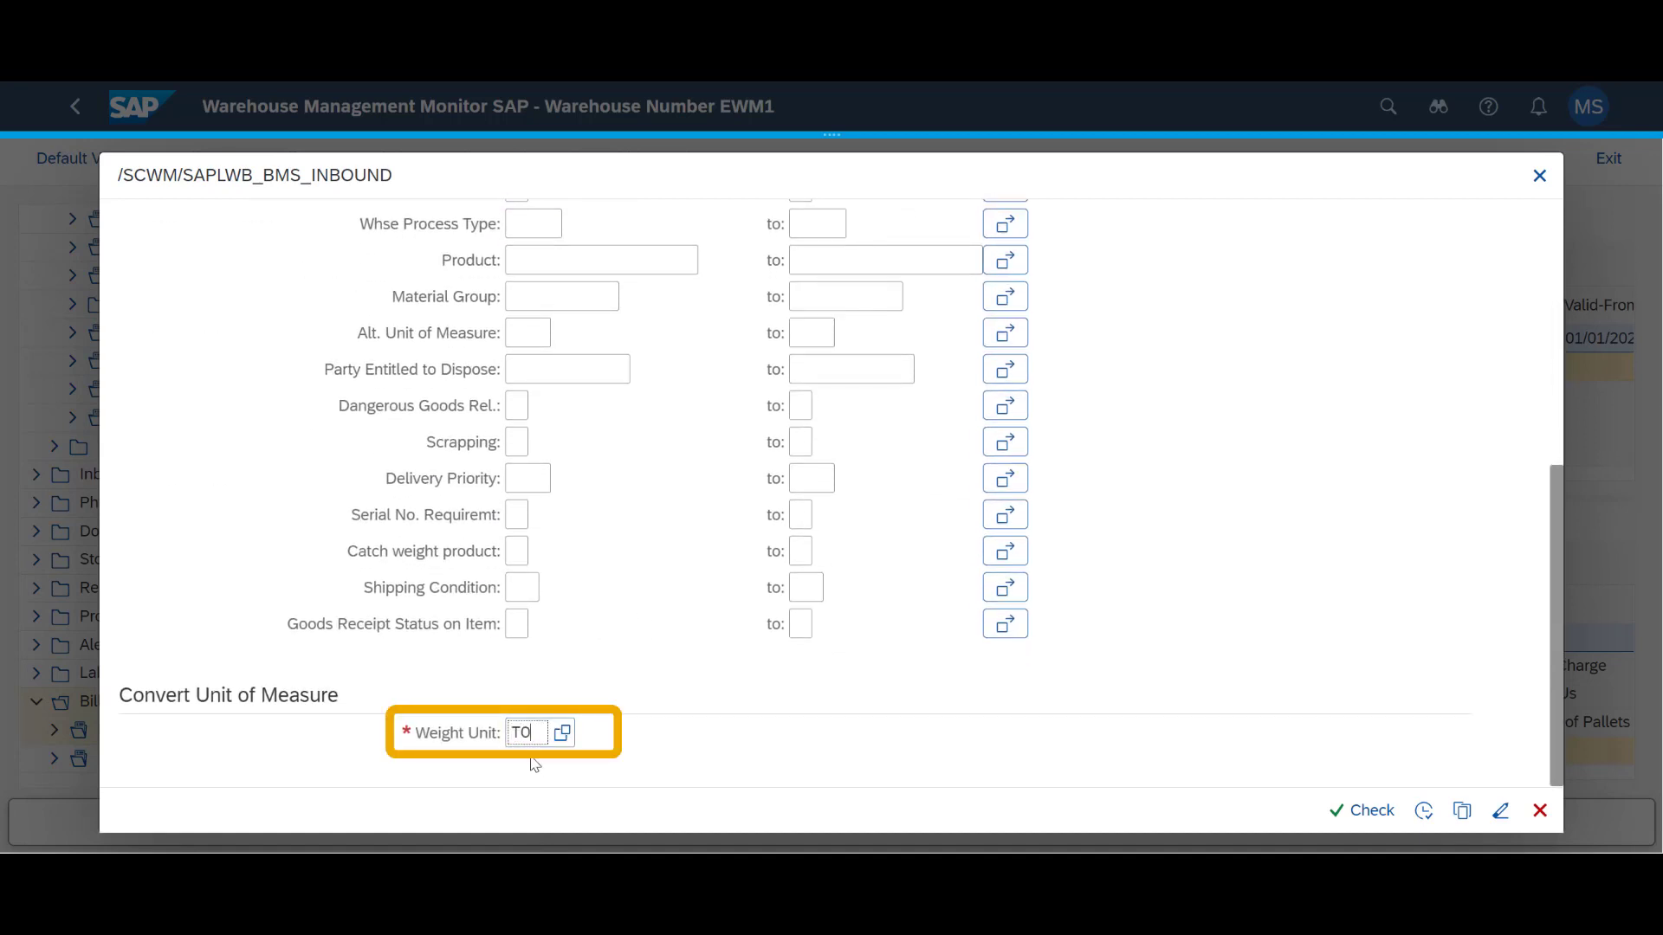
{"action": "left_click", "coordinate": [1423, 811]}
- Save the selection variant as IB_01_TR with the description "Meas.type IB_01_TR"
{"action": "type", "text": "IB_01_TR"}
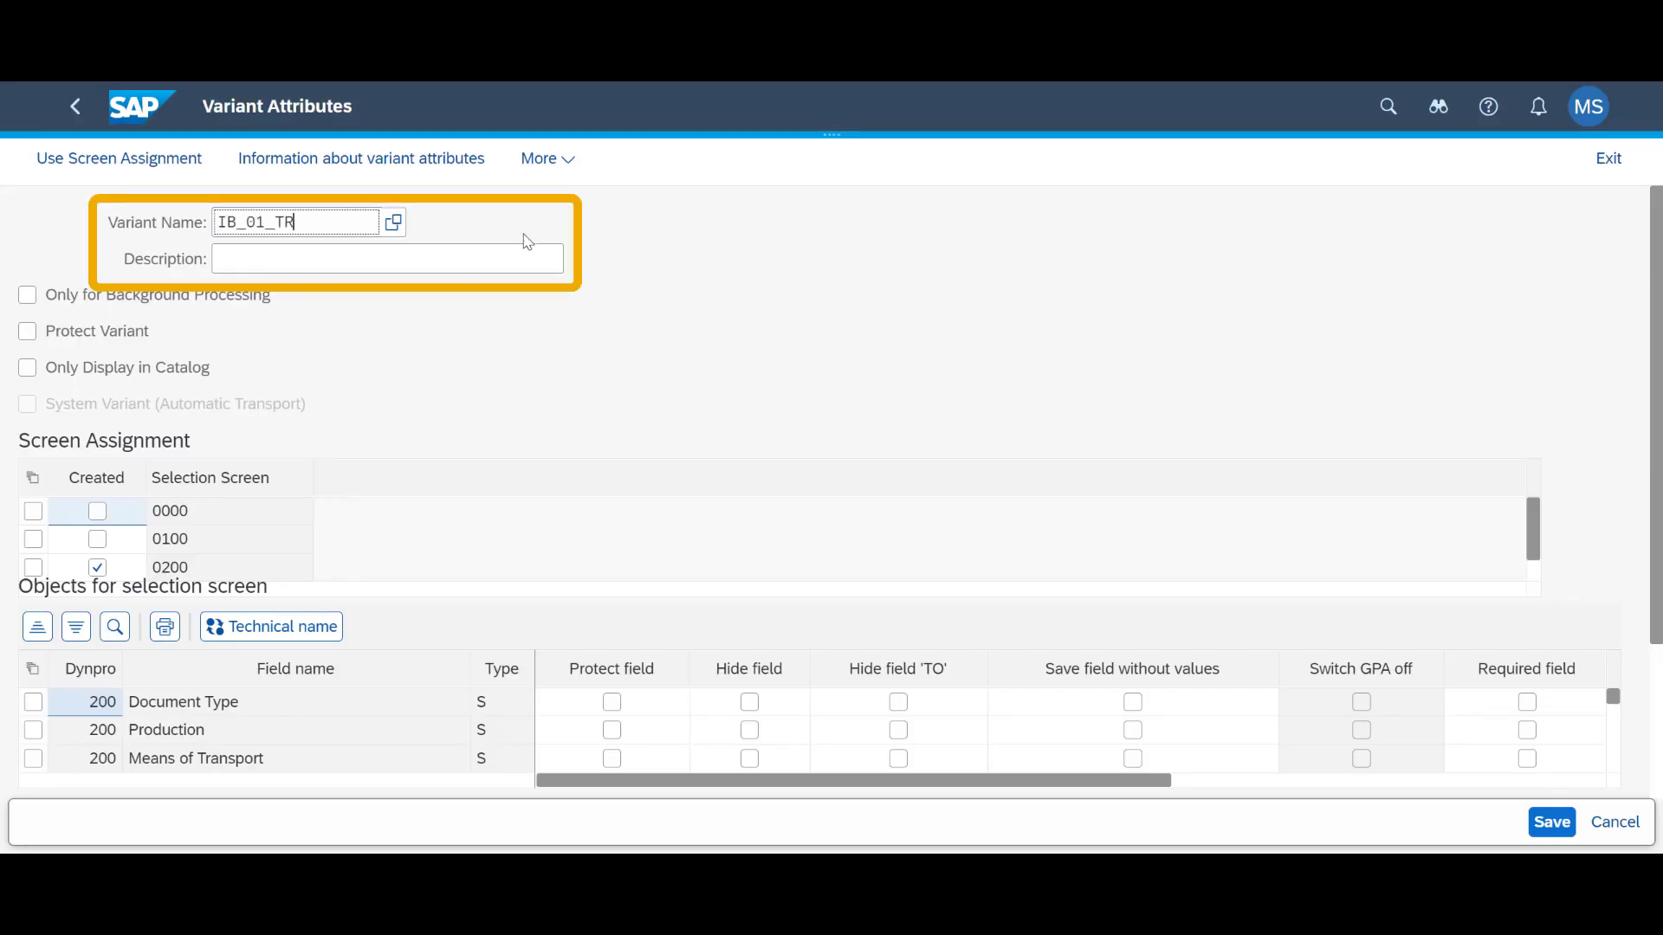
{"action": "key", "text": "Tab"}
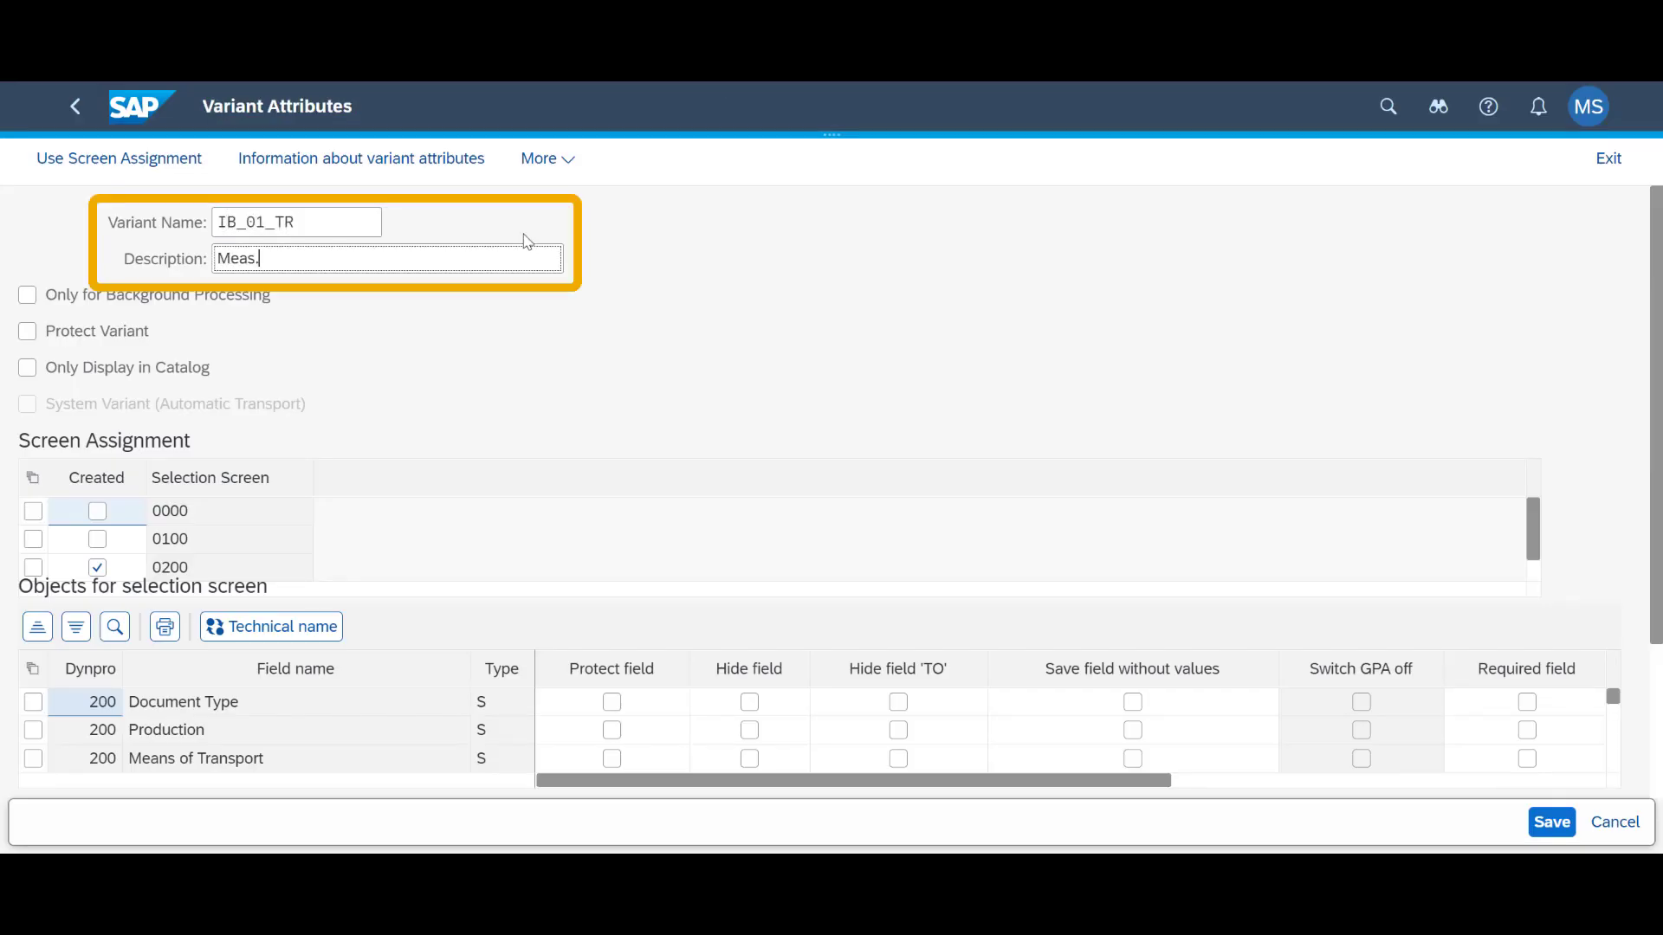
{"action": "type", "text": "Meas.type IB_01"}
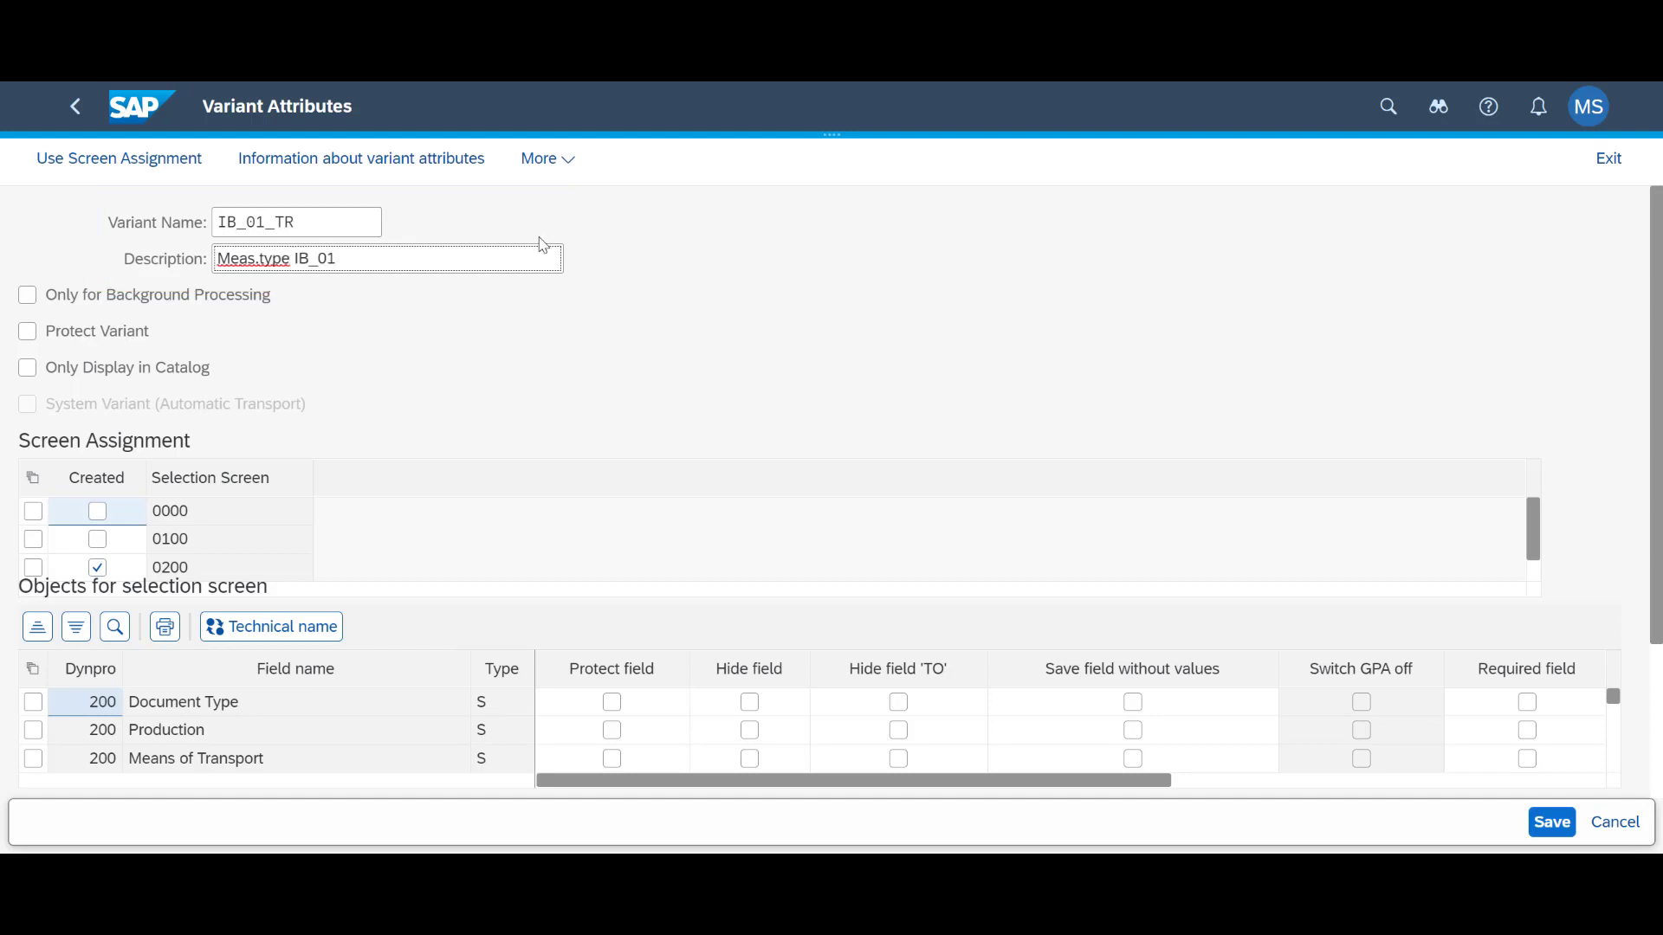
{"action": "type", "text": "_TR"}
{"action": "left_click", "coordinate": [1552, 822]}
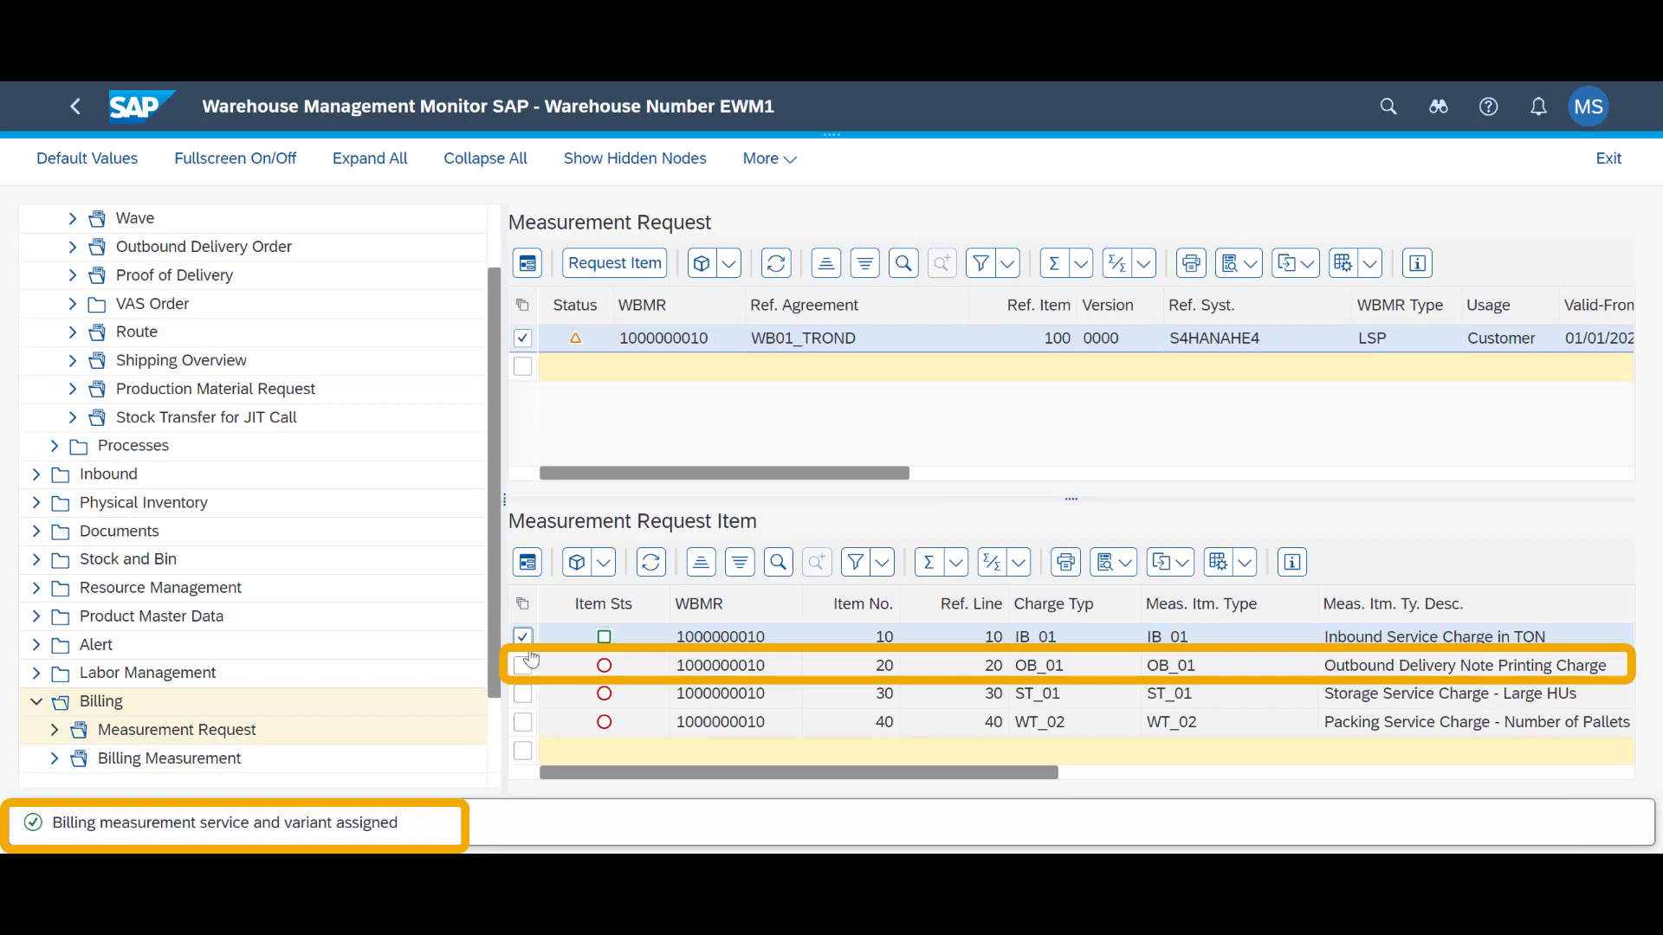
- Choose billing measurement service 0104, Number of Outbound Deliveries, for the Outbound Delivery Note Printing Charge item
{"action": "left_click", "coordinate": [523, 666]}
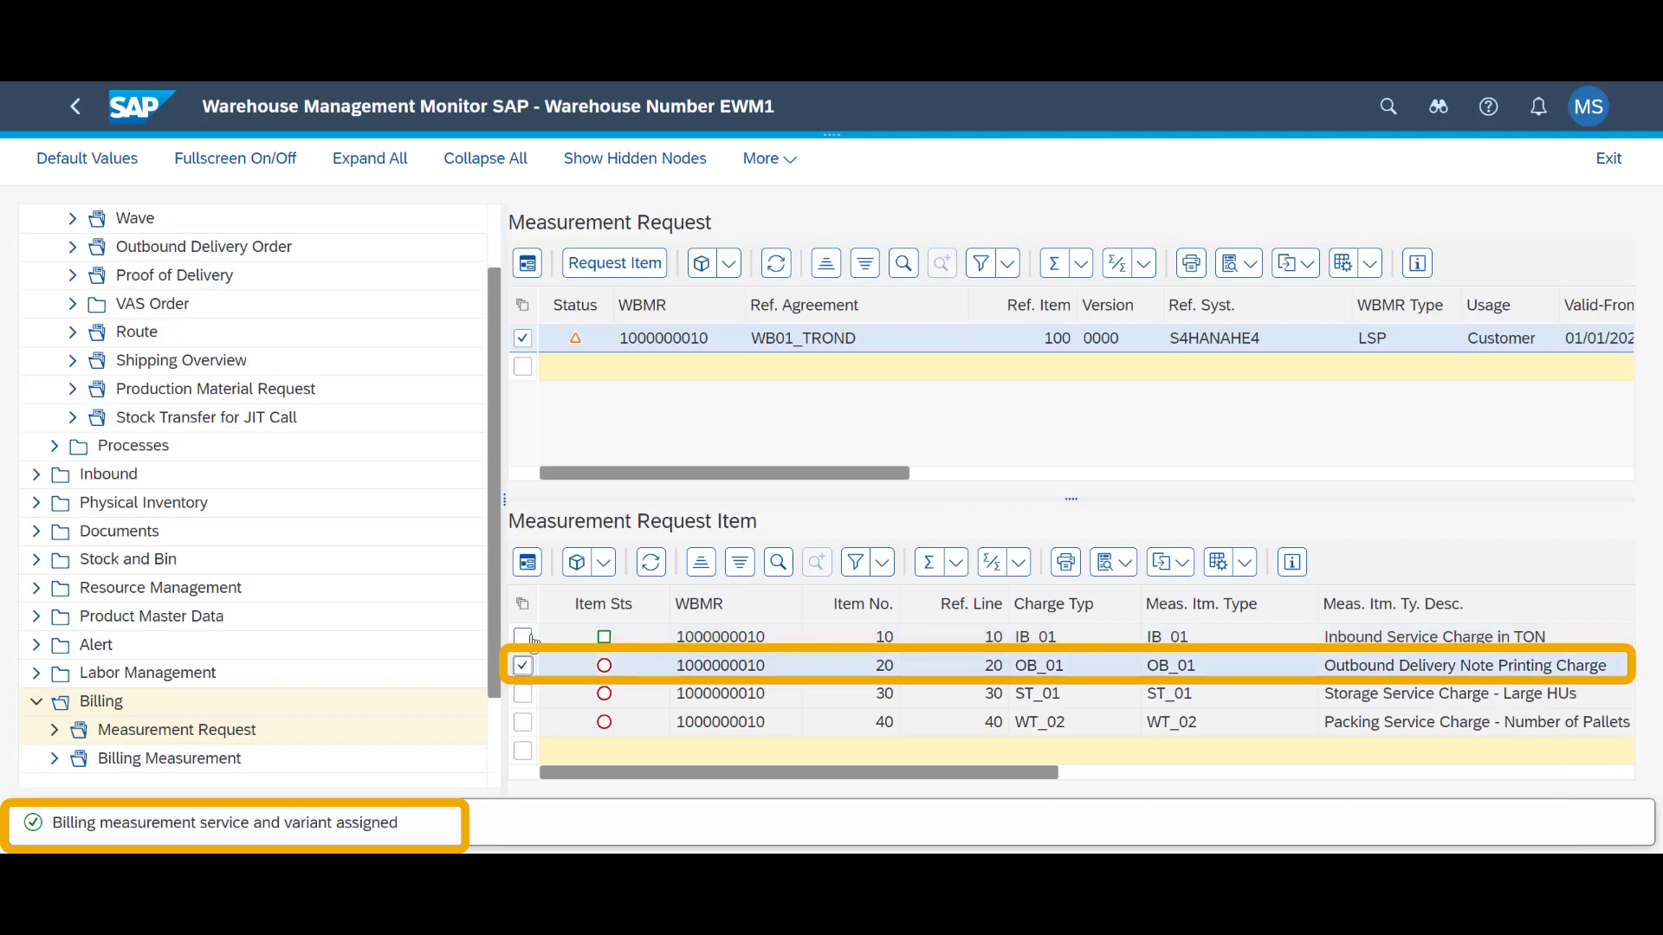
{"action": "left_click", "coordinate": [598, 562]}
{"action": "left_click", "coordinate": [611, 599]}
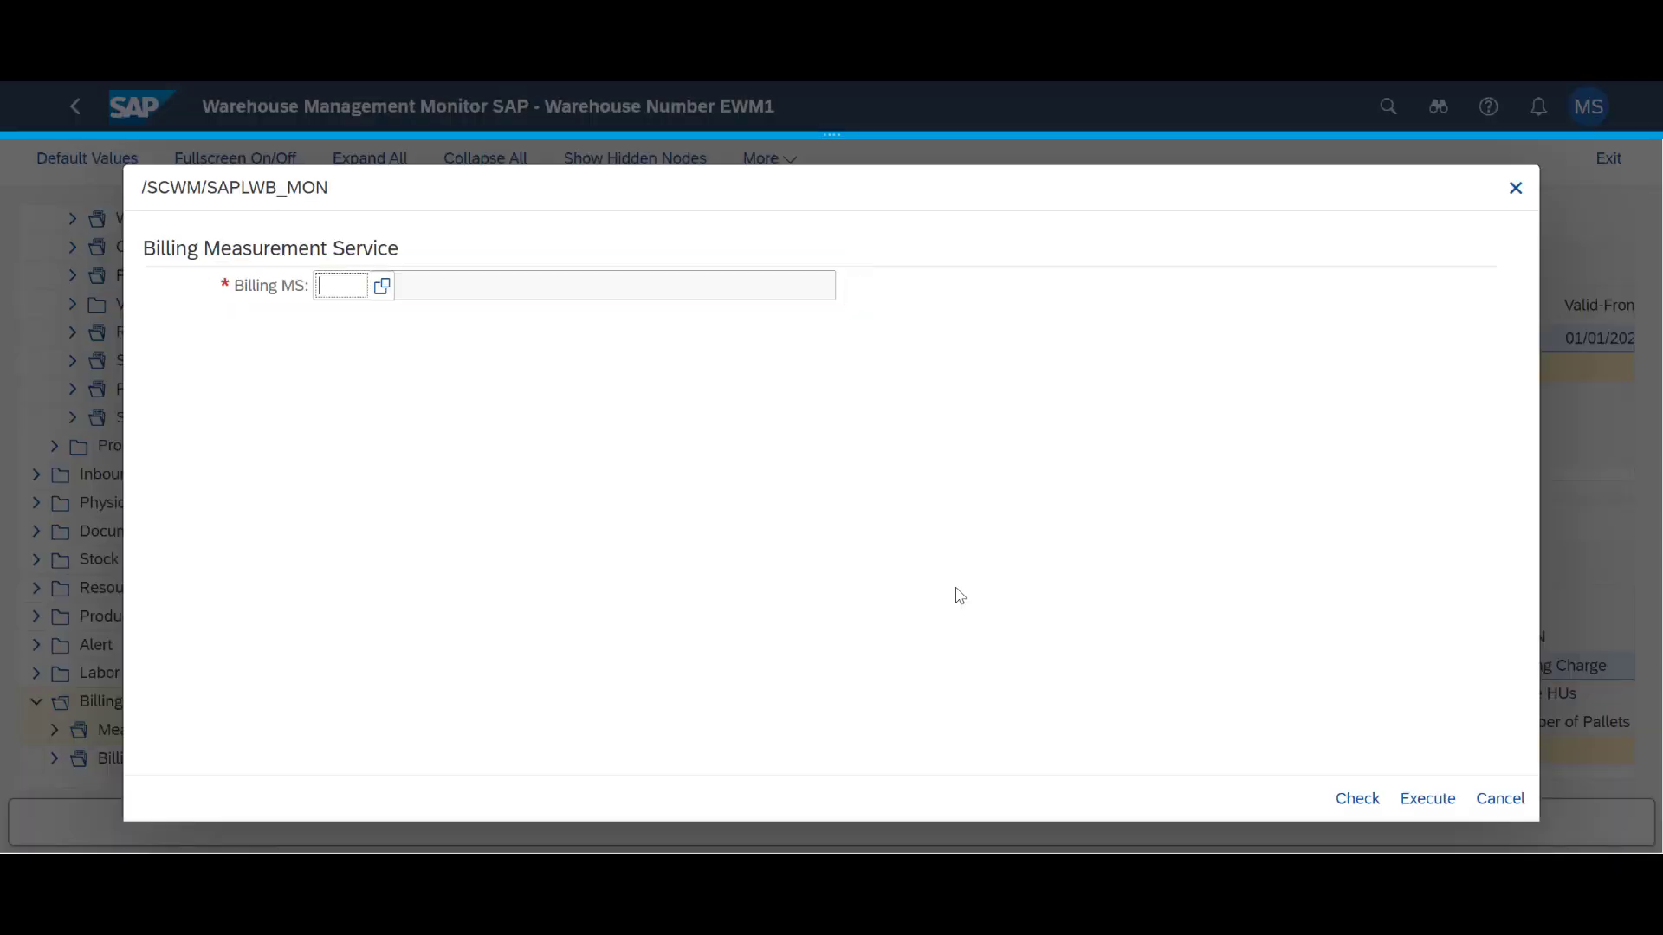
{"action": "left_click", "coordinate": [381, 286]}
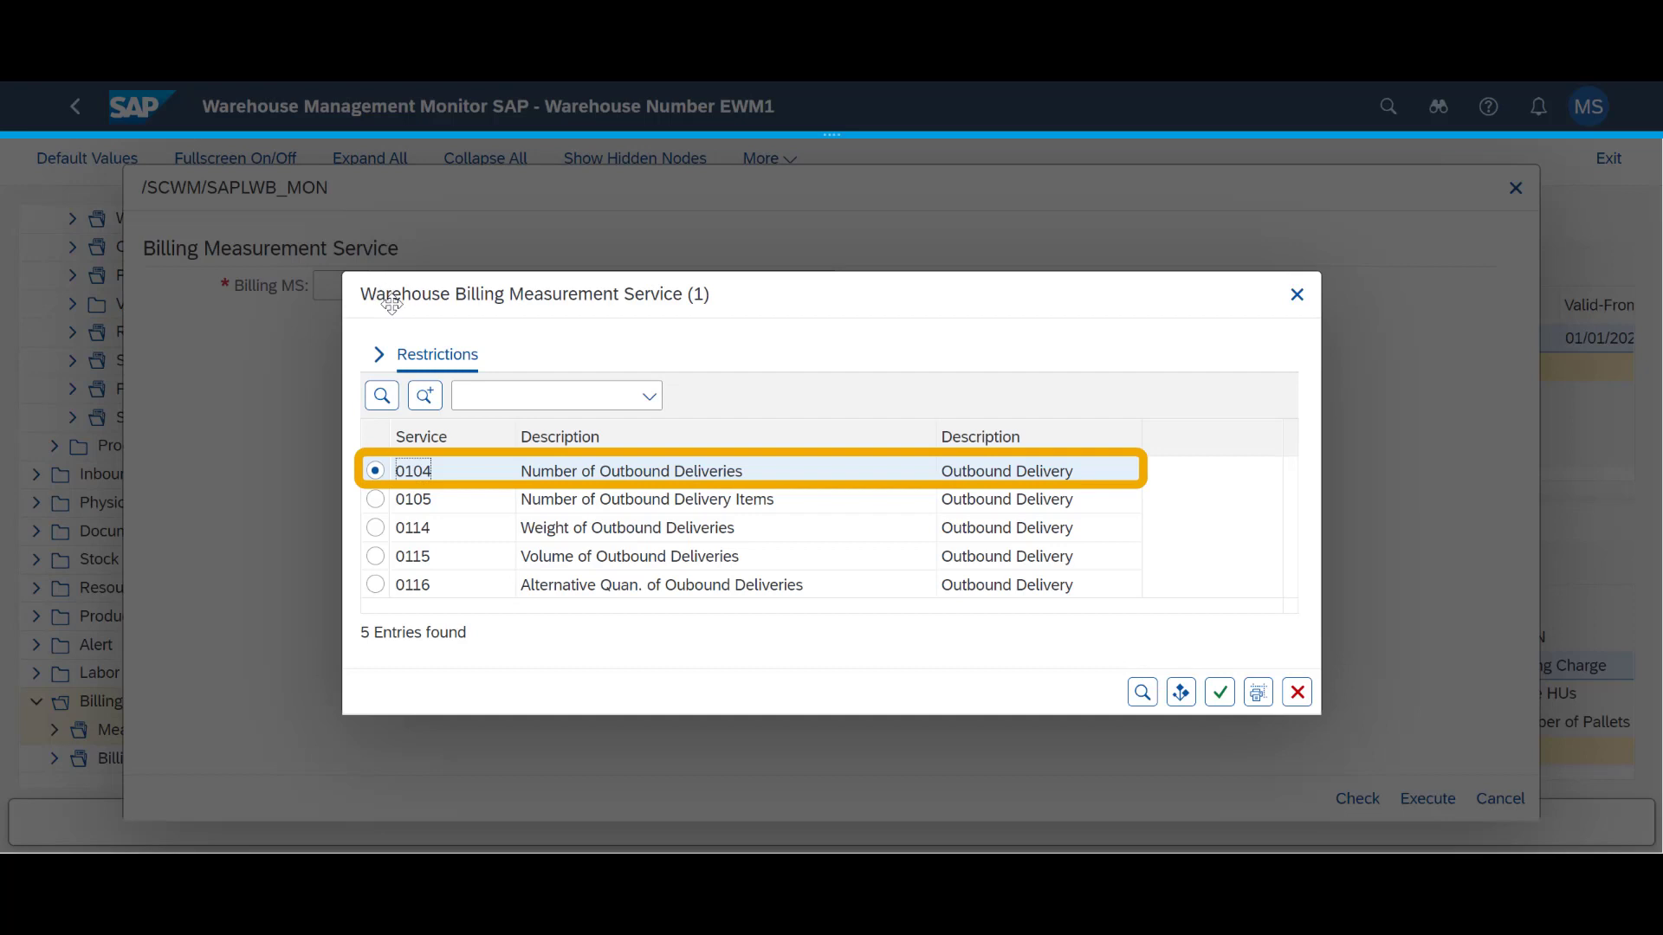
{"action": "left_click", "coordinate": [1219, 693]}
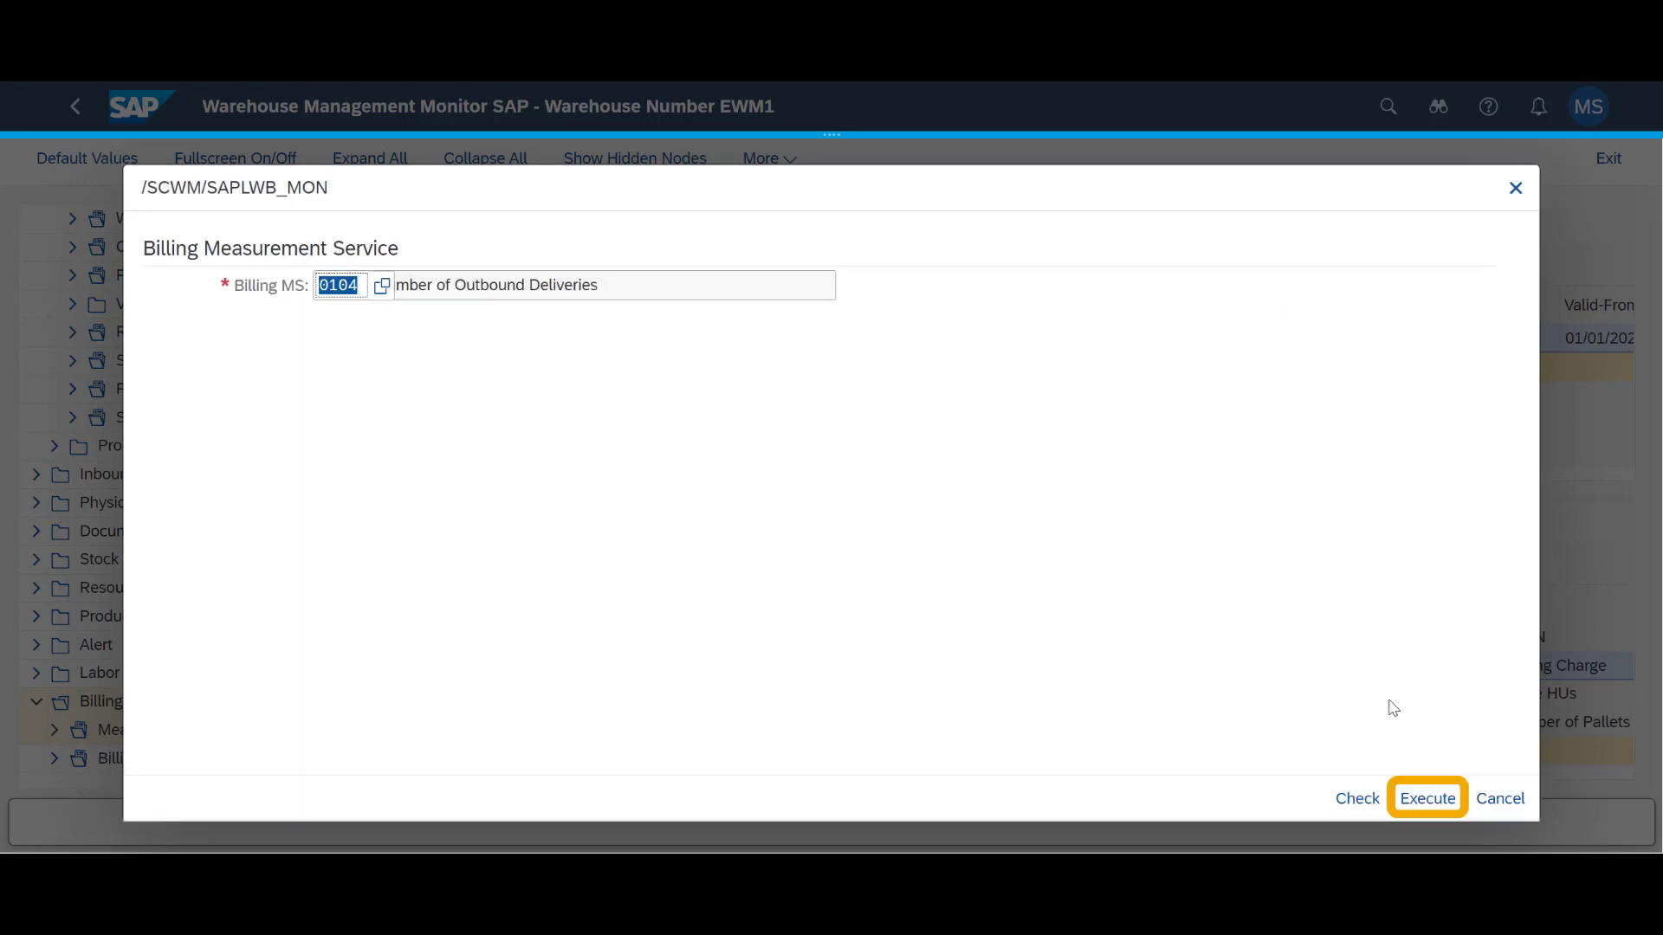
{"action": "left_click", "coordinate": [1421, 797]}
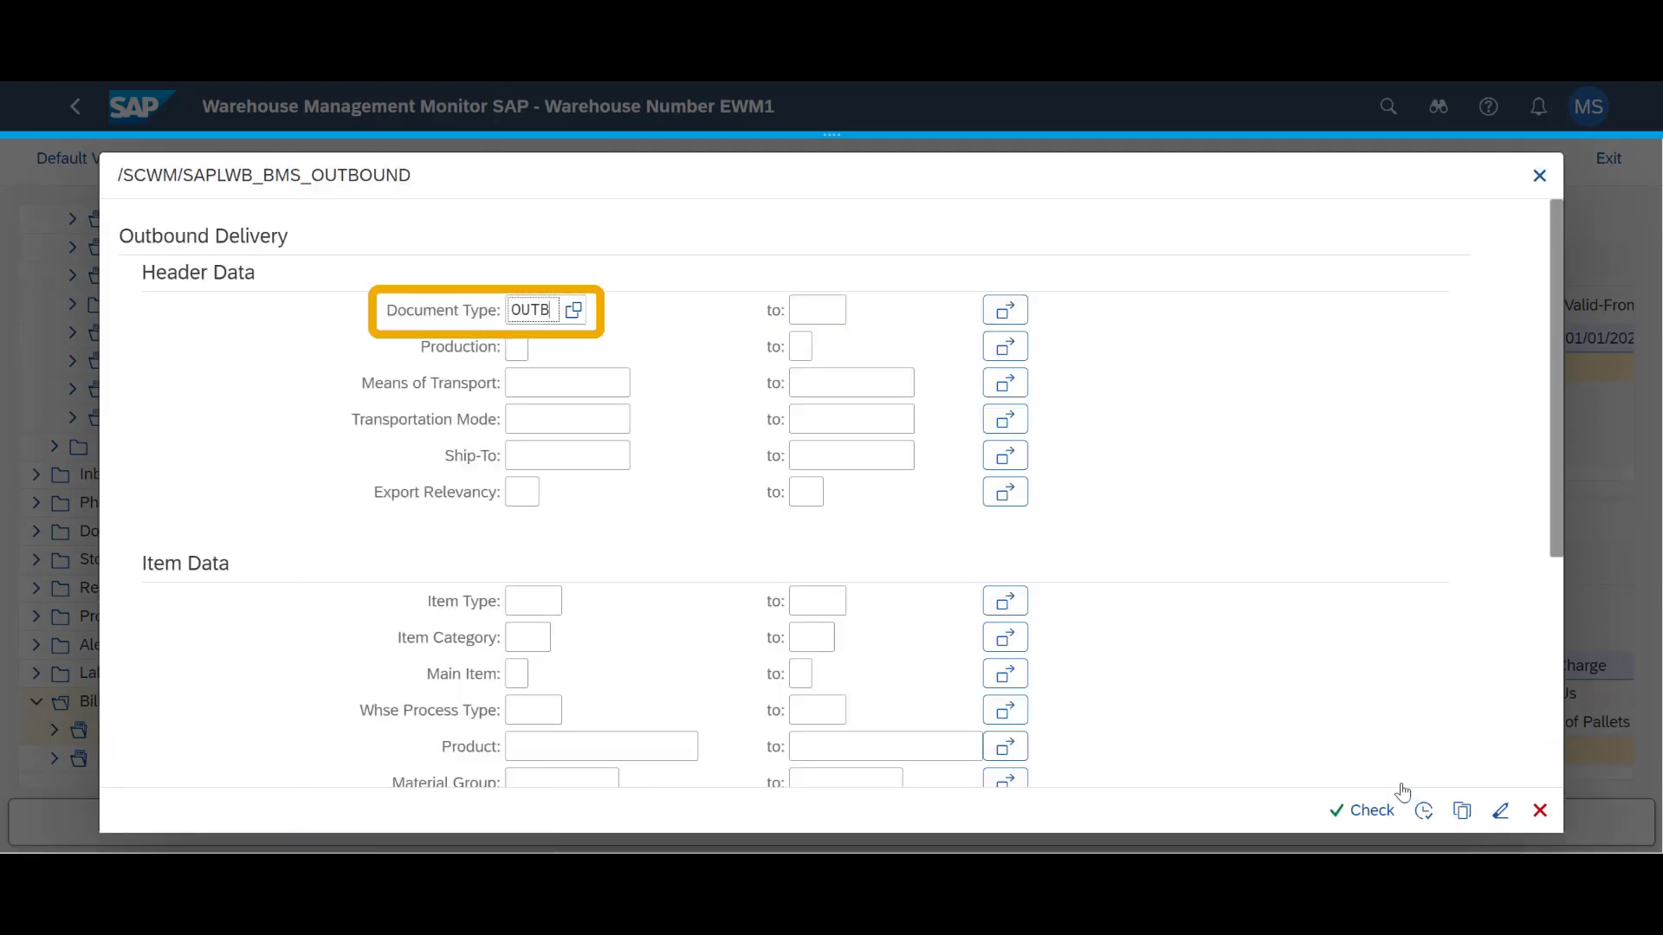
- Set the outbound document type to OUTB and save the selection variant as OB_01_TR with the description "Meas.type OB_01_TR"
{"action": "left_click", "coordinate": [1424, 810]}
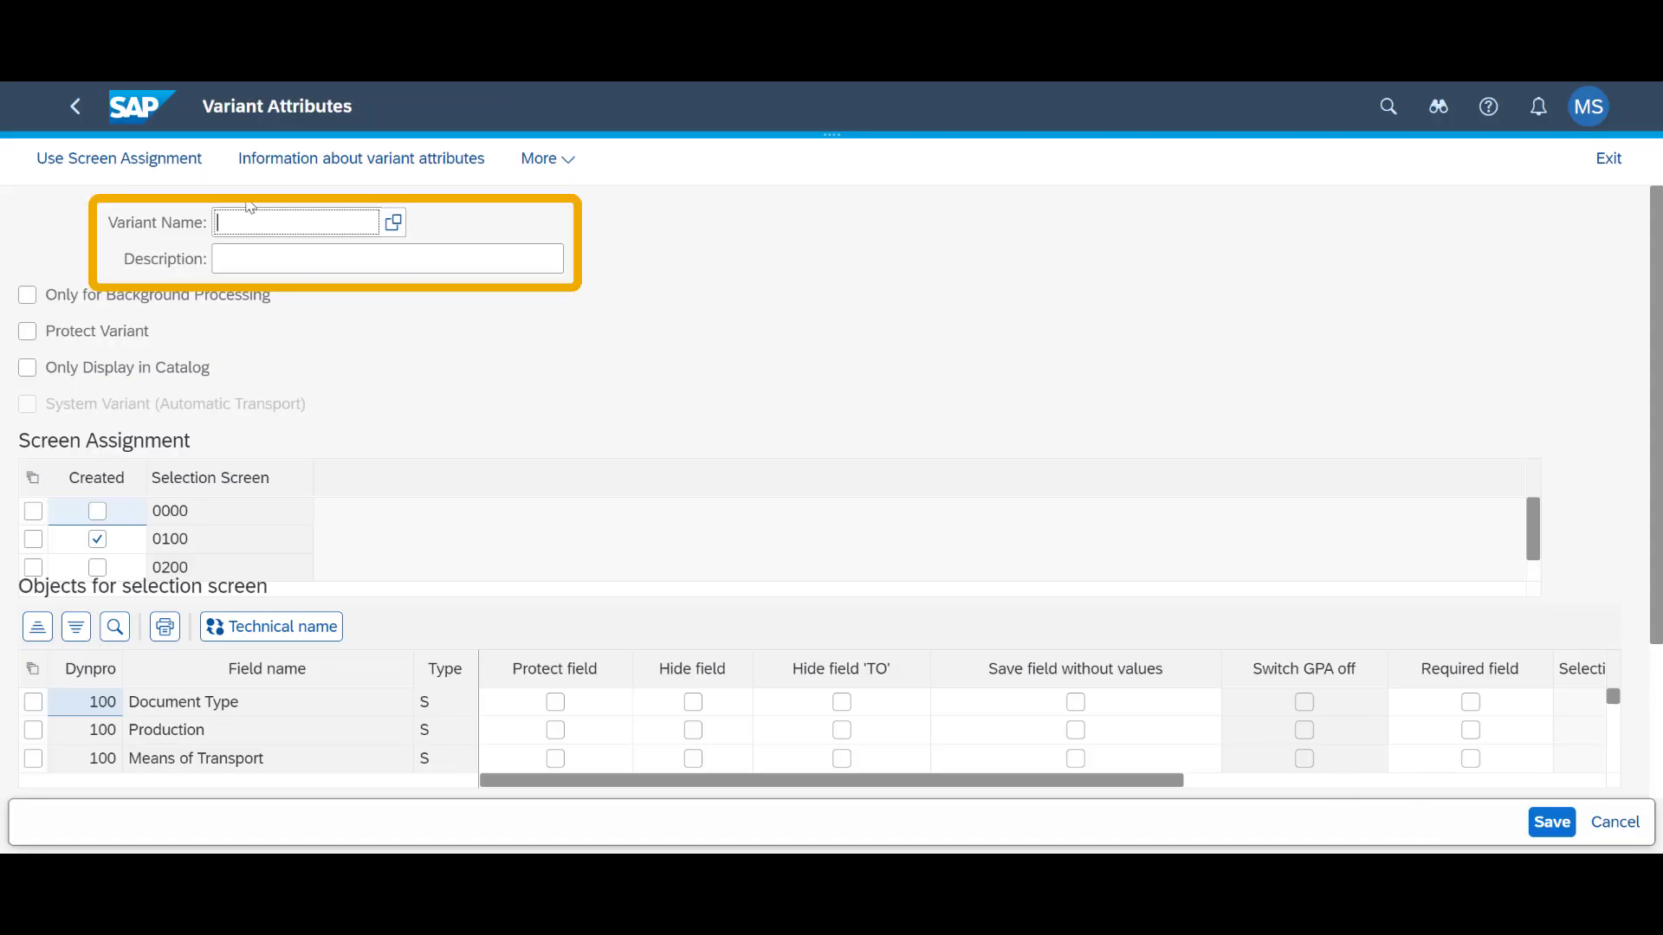
{"action": "left_click", "coordinate": [334, 254]}
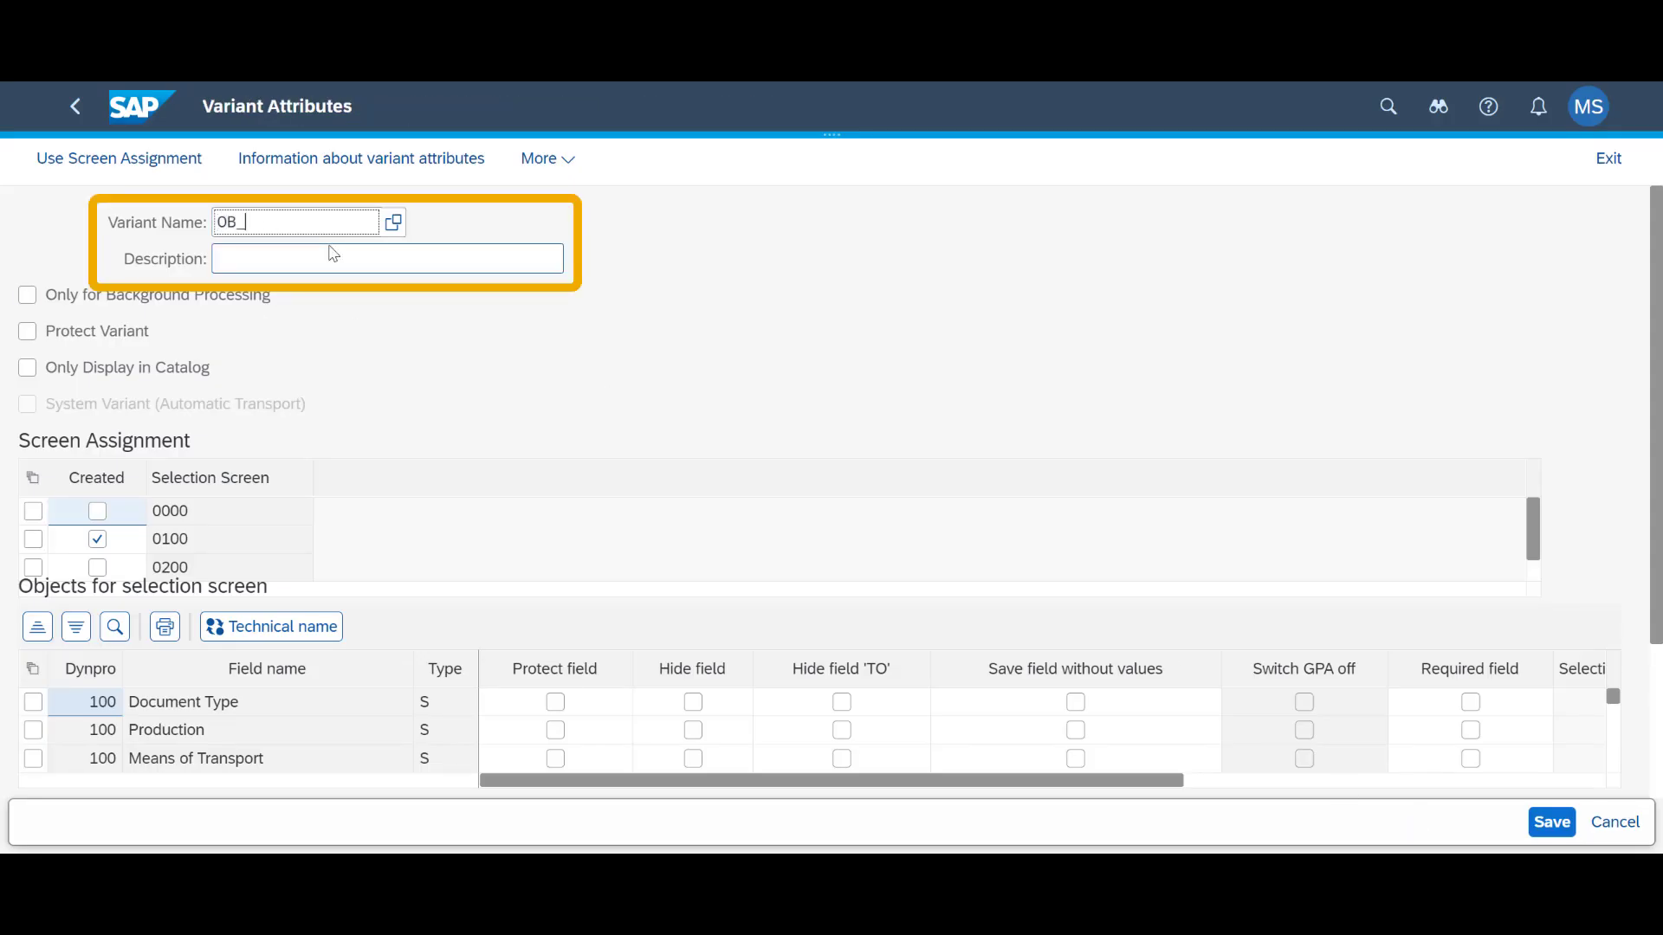
{"action": "type", "text": "Meas.type OB_01_TR"}
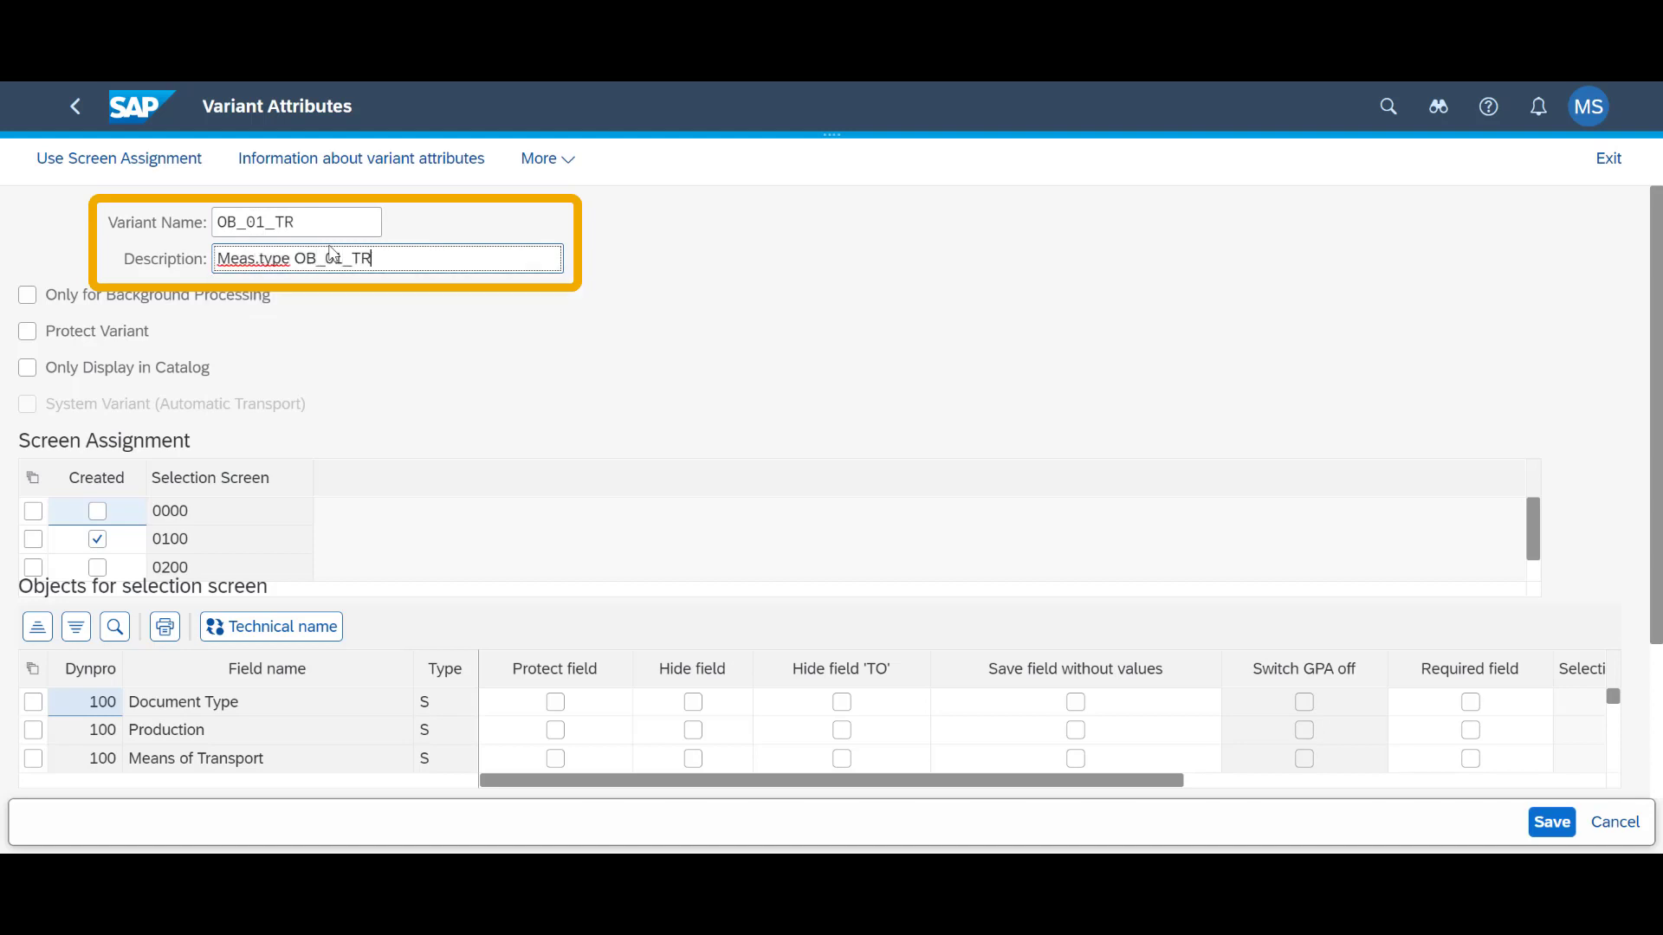
{"action": "left_click", "coordinate": [1551, 822]}
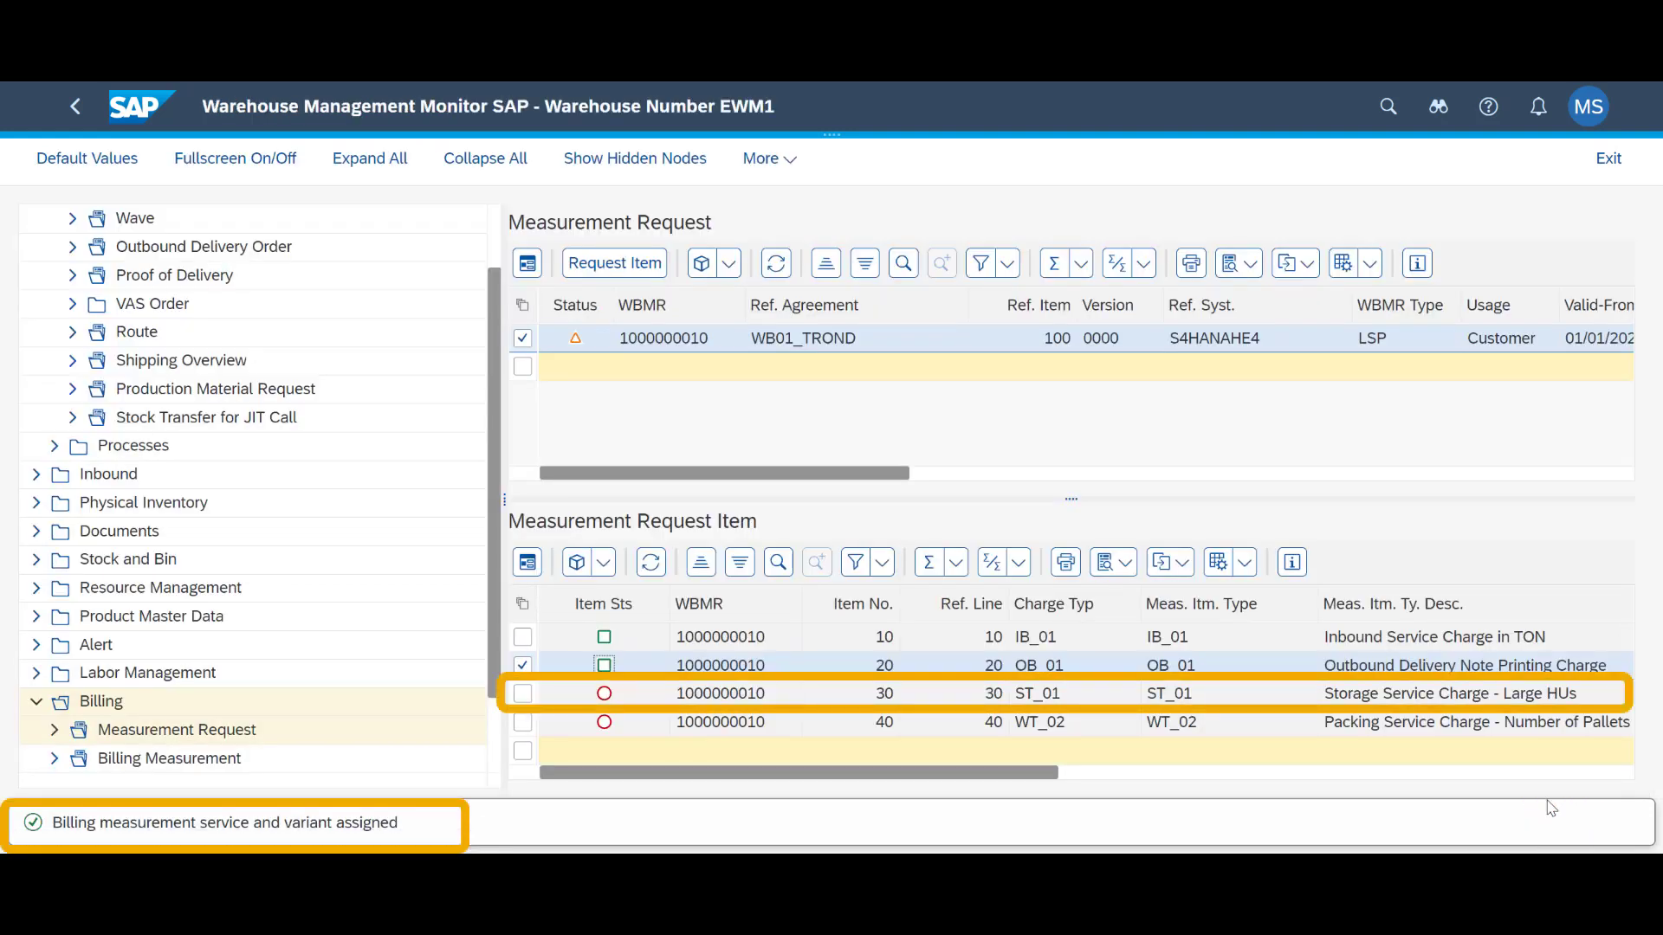
- Choose billing measurement service 0101, No. of Handling Units of Physical Stock, for the Storage Service Charge - Large HUs item
{"action": "left_click", "coordinate": [522, 693]}
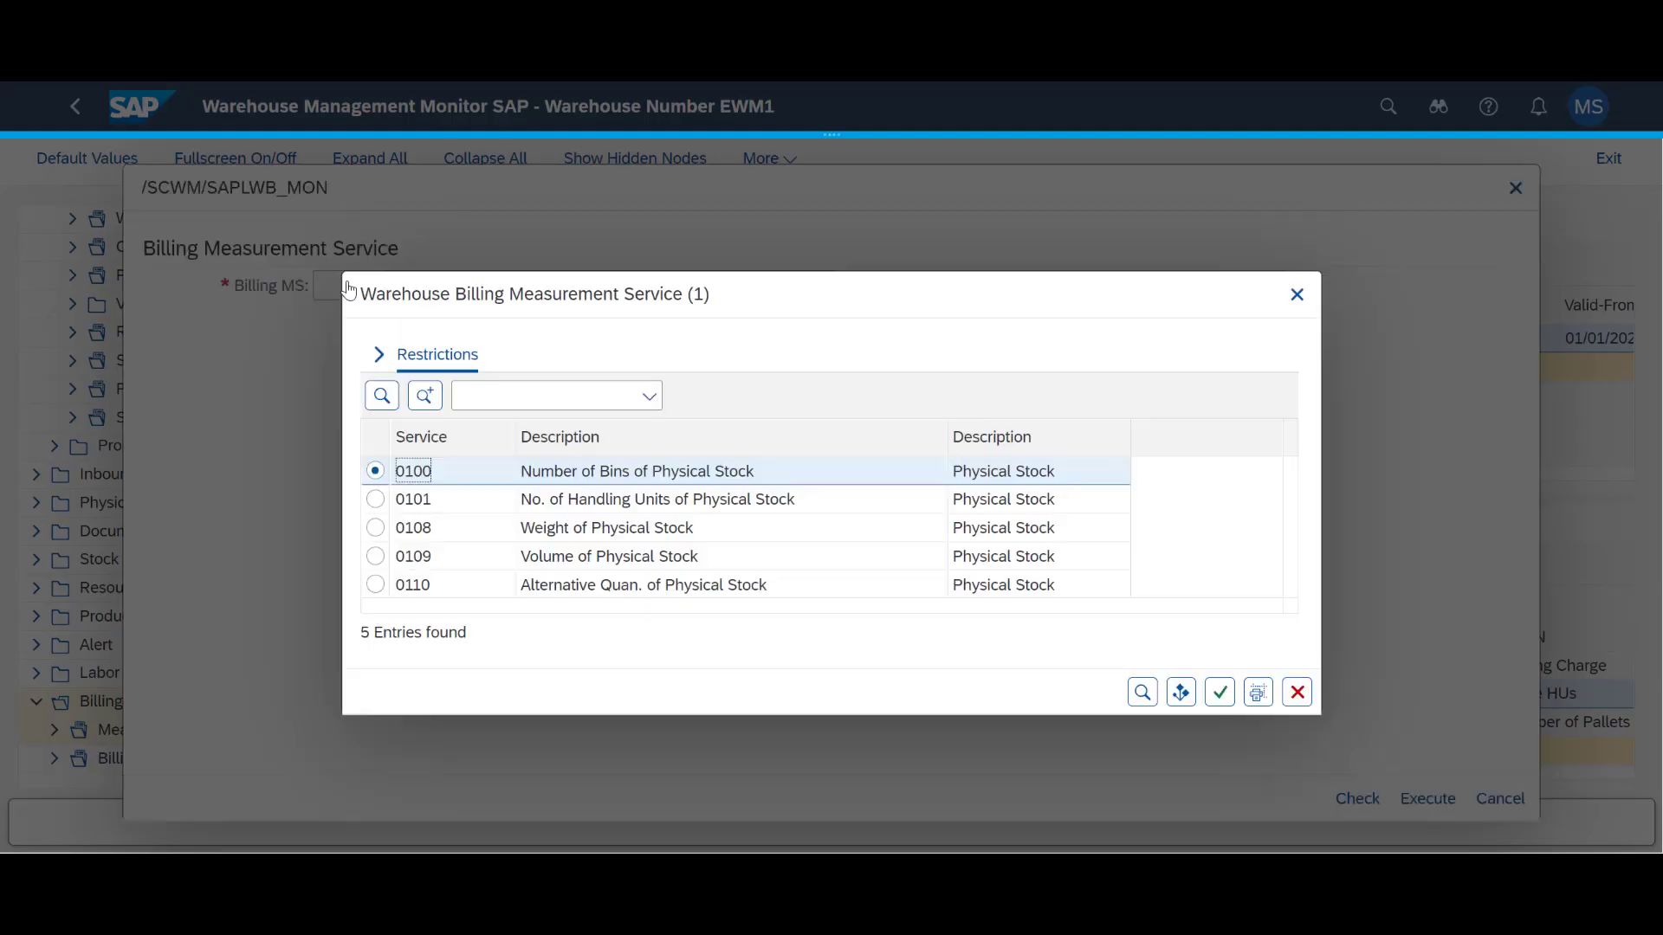
{"action": "left_click", "coordinate": [597, 501]}
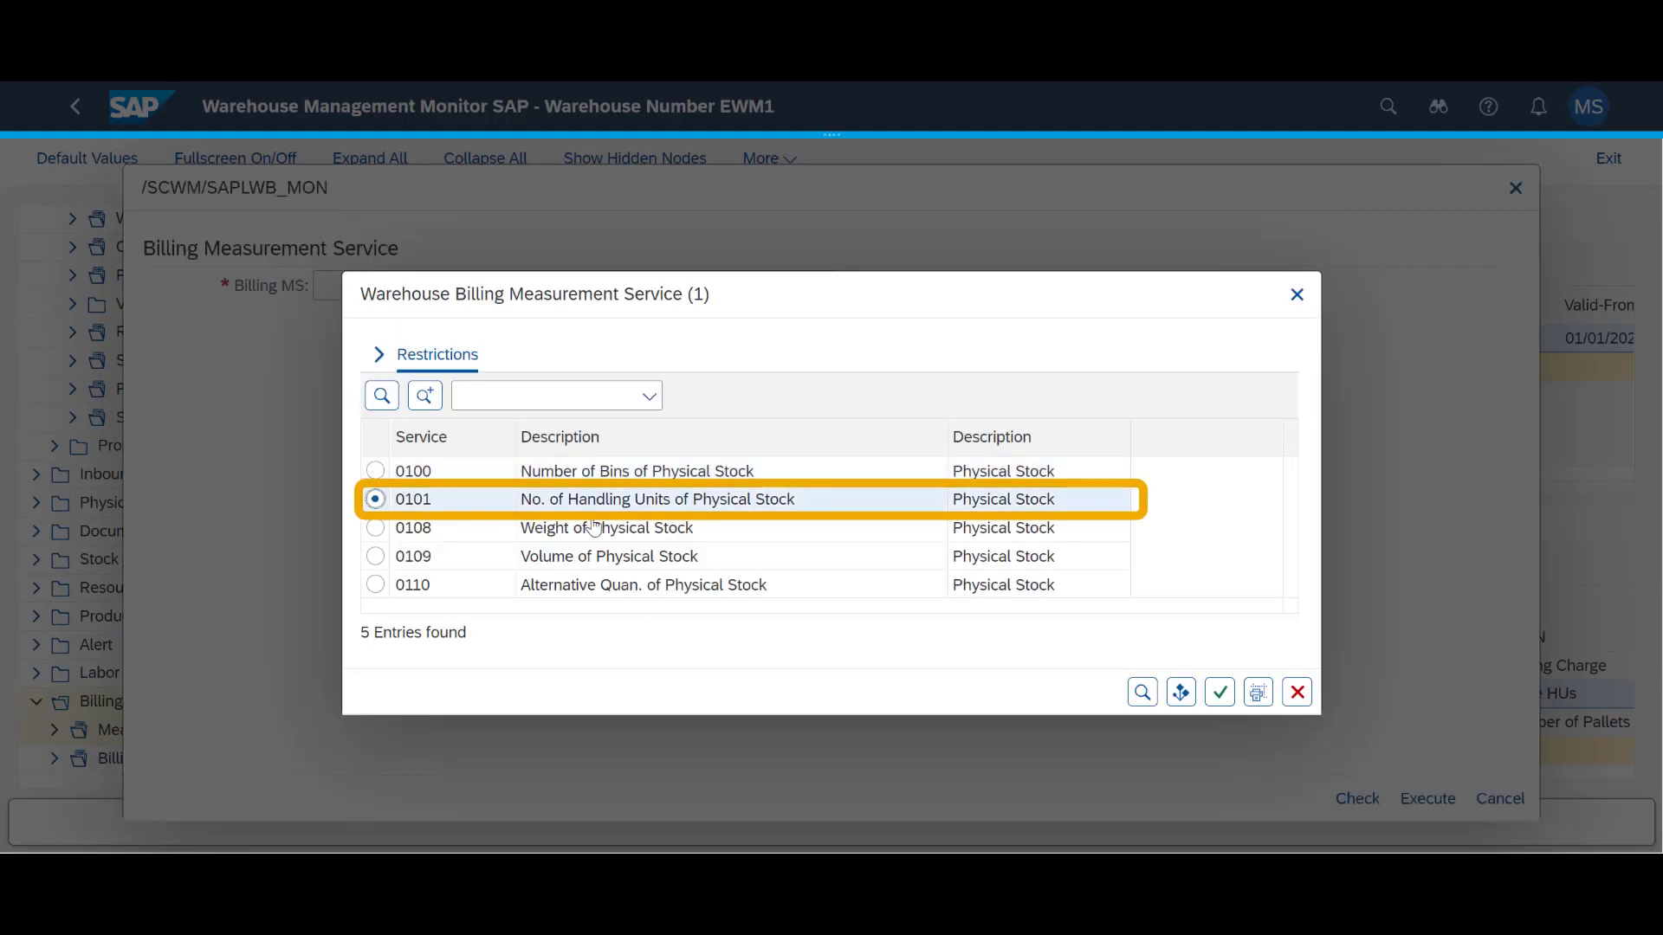
{"action": "left_click", "coordinate": [1221, 693]}
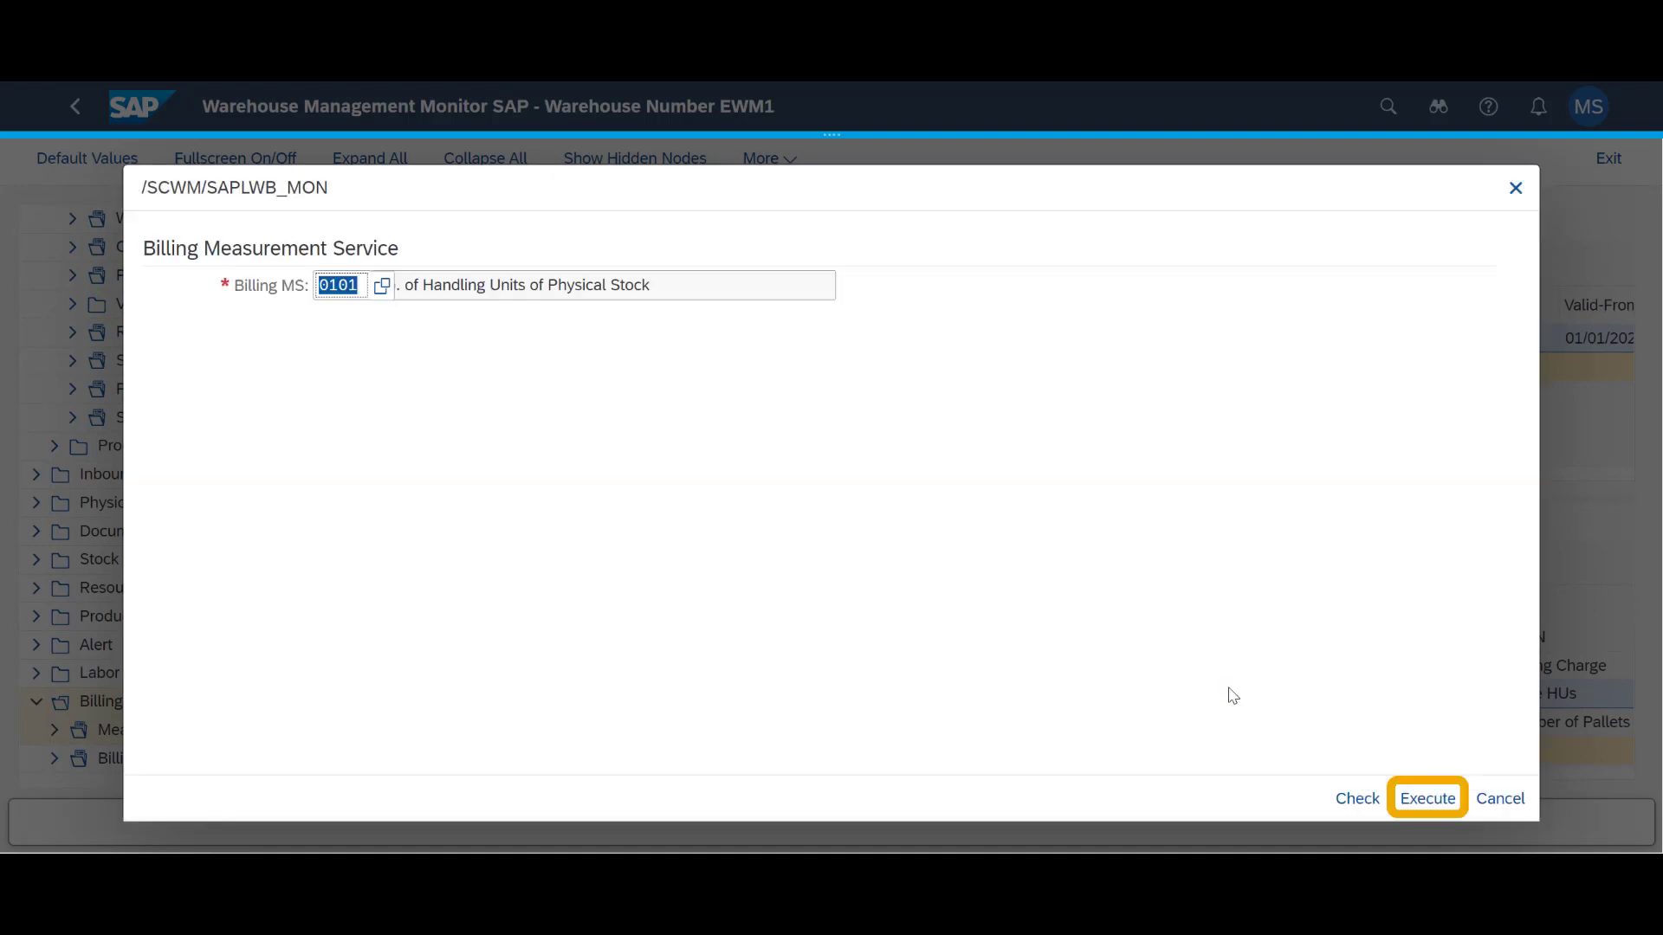
{"action": "left_click", "coordinate": [1433, 798]}
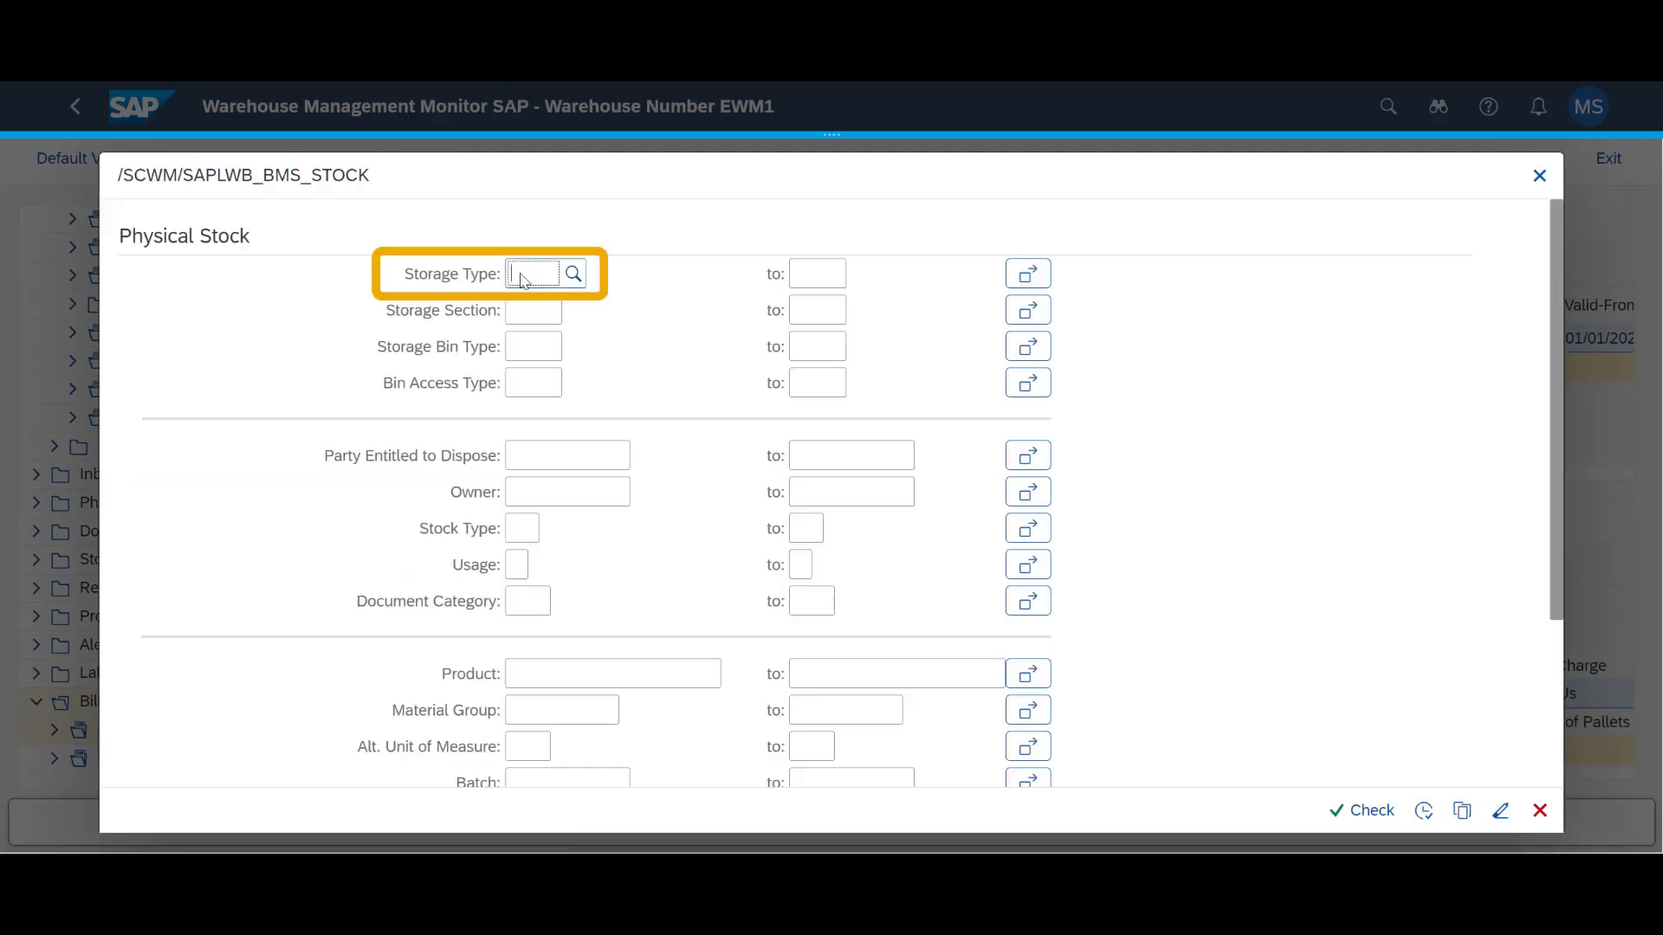
- Set the physical stock criteria to storage type TCBK and party entitled to dispose USSU-P1710, and continue to the variant attributes
{"action": "left_click", "coordinate": [575, 457]}
{"action": "type", "text": "USSU"}
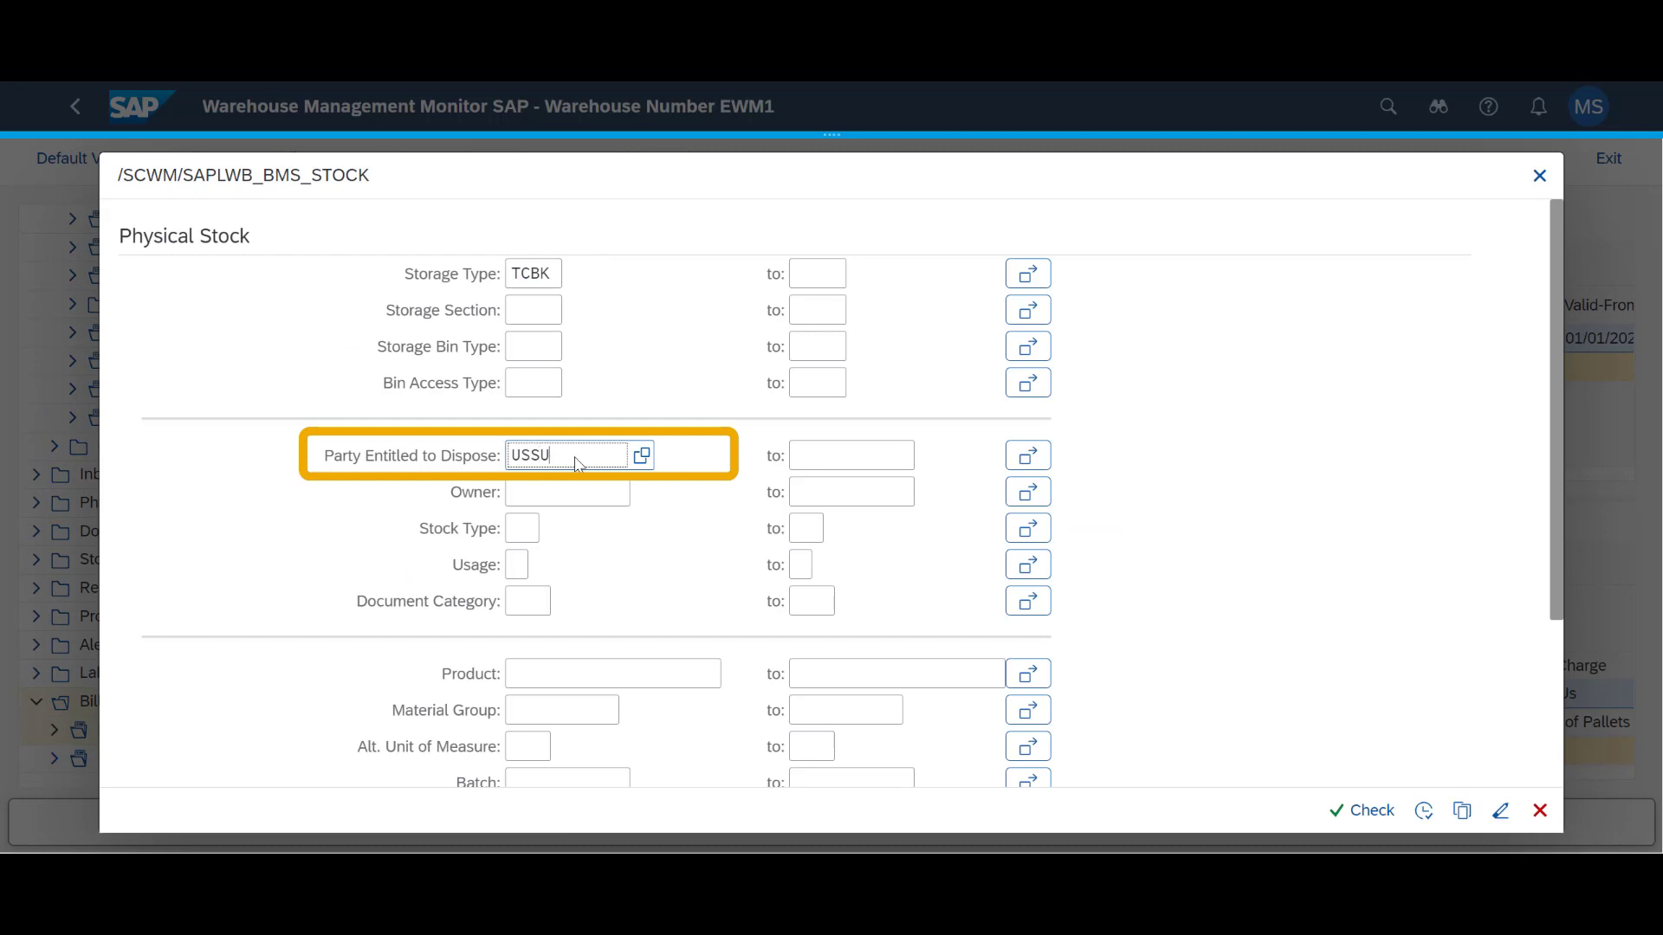
{"action": "type", "text": "-P1710"}
{"action": "key", "text": "Tab"}
{"action": "left_click", "coordinate": [1423, 811]}
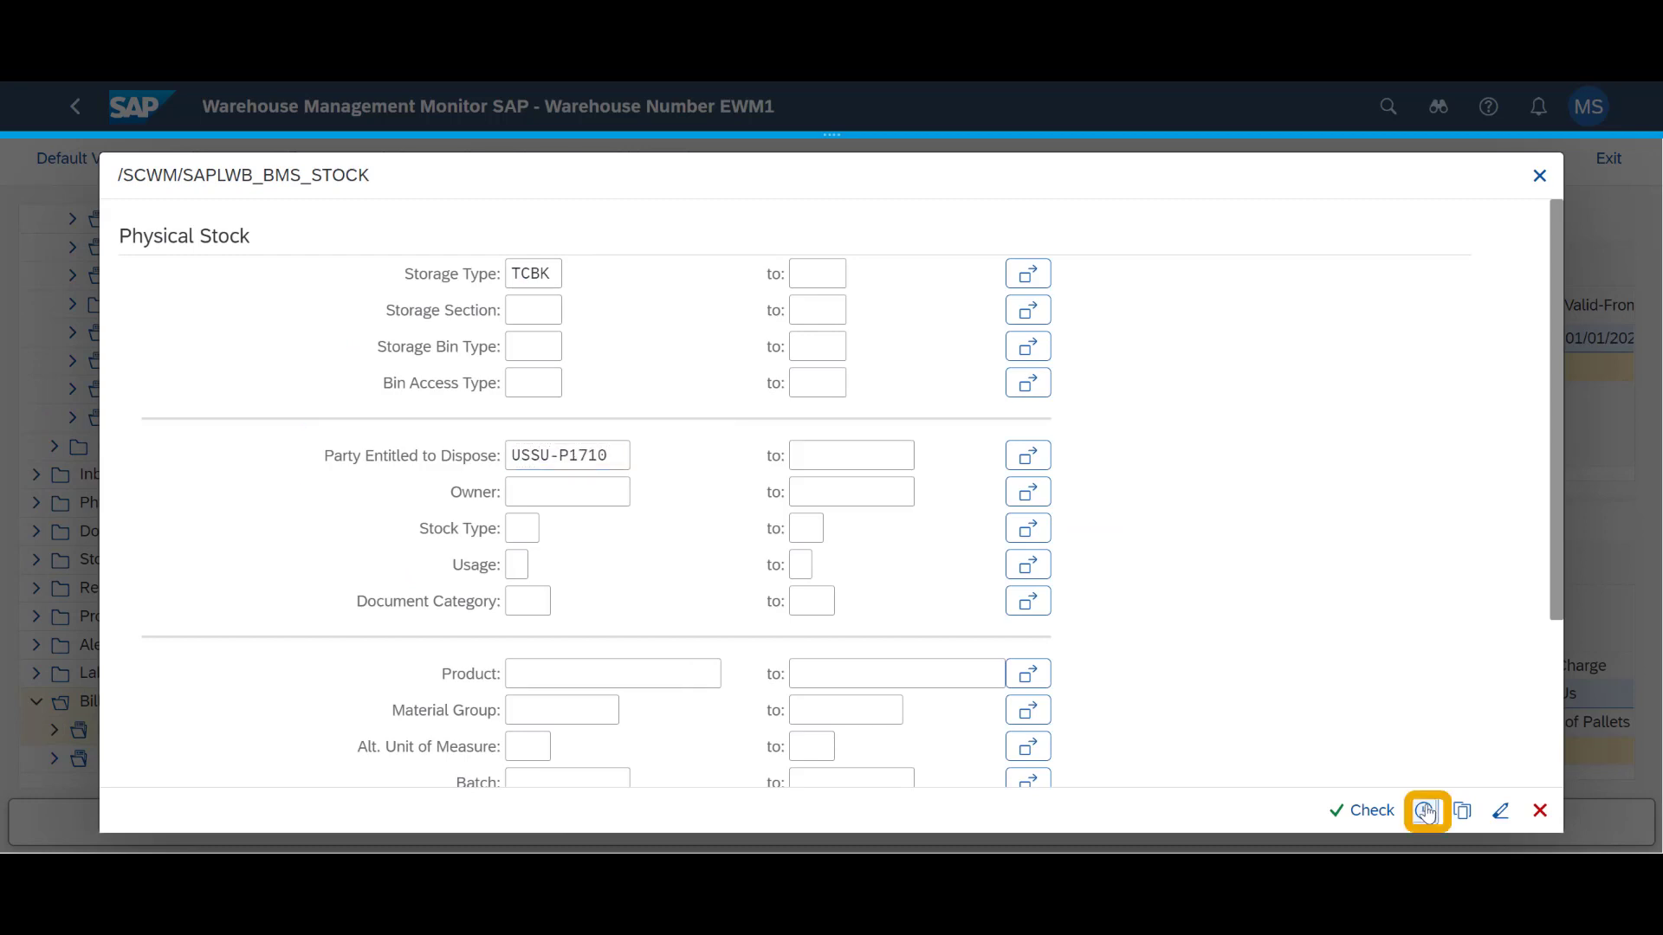
- Save the selection variant as ST_01_TR with the description "Meas.type ST_01_TR"
{"action": "type", "text": "ST_01_"}
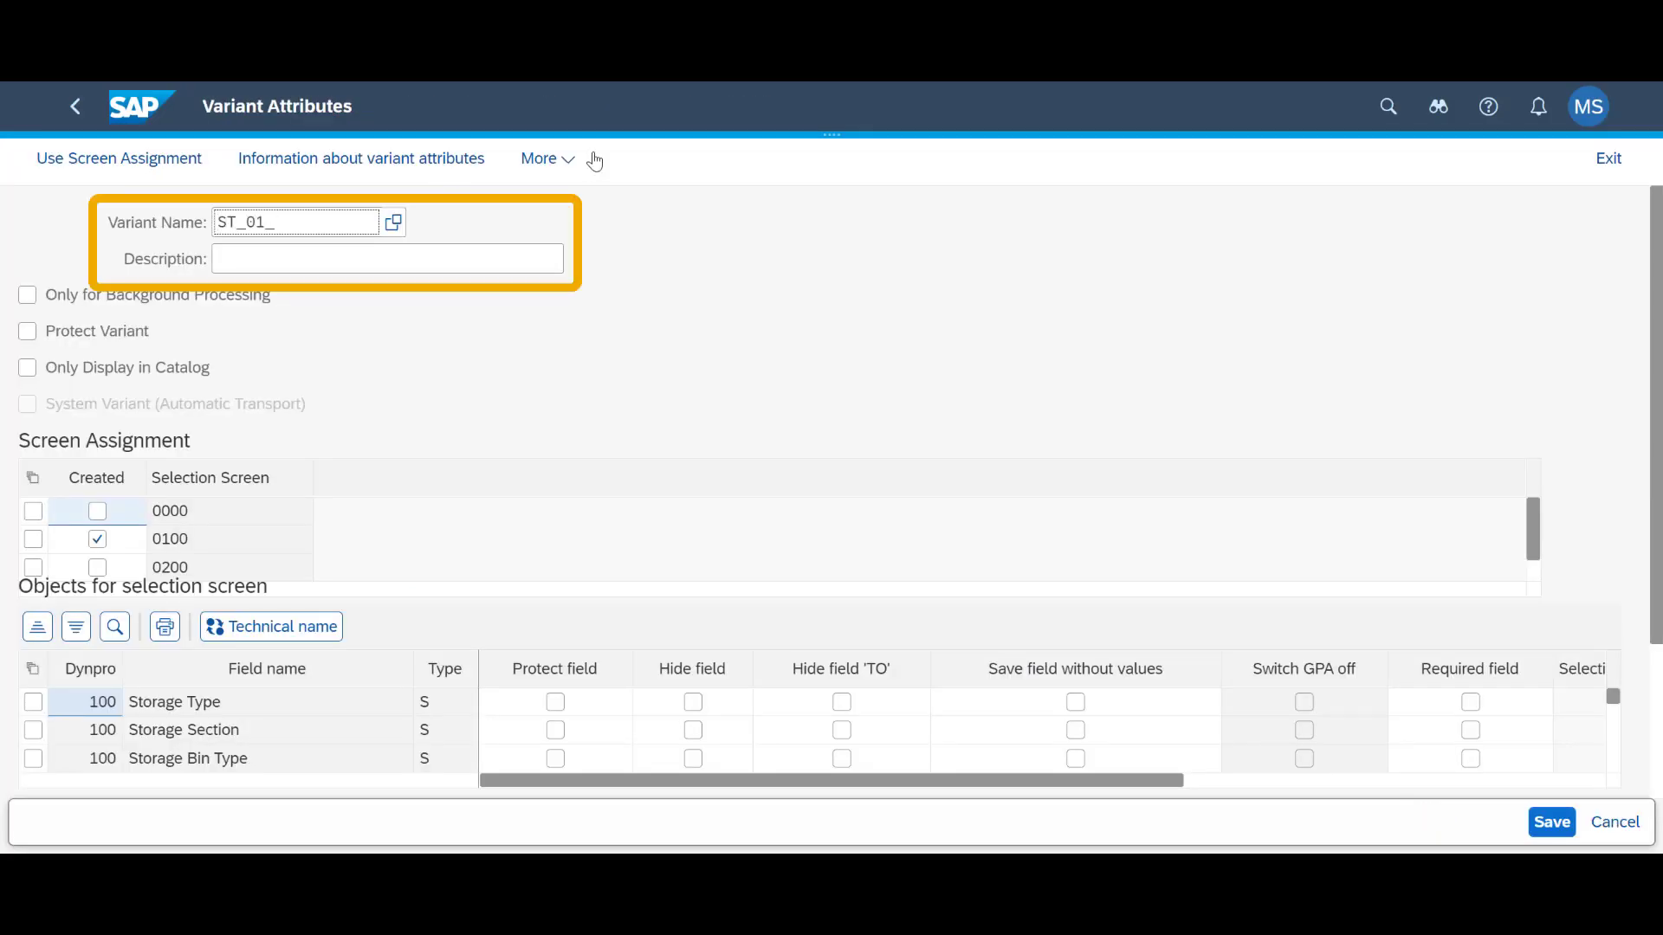
{"action": "type", "text": "TR"}
{"action": "key", "text": "Tab"}
{"action": "type", "text": "Meas.type "}
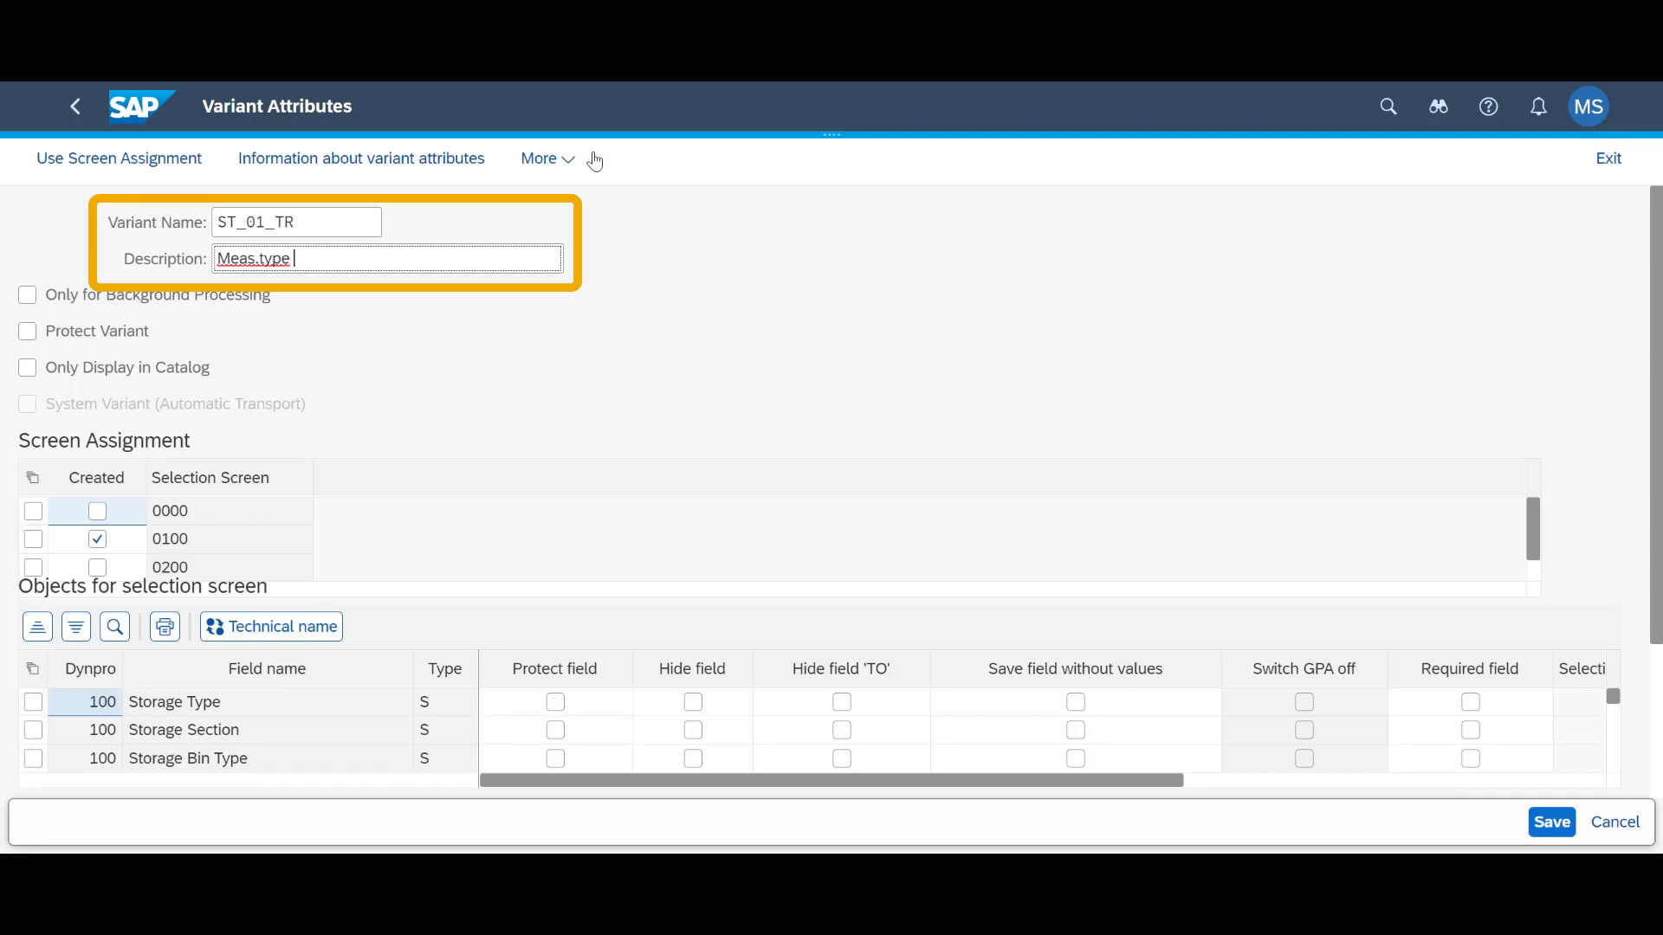
{"action": "type", "text": "ST_01_TR"}
{"action": "left_click", "coordinate": [1551, 821]}
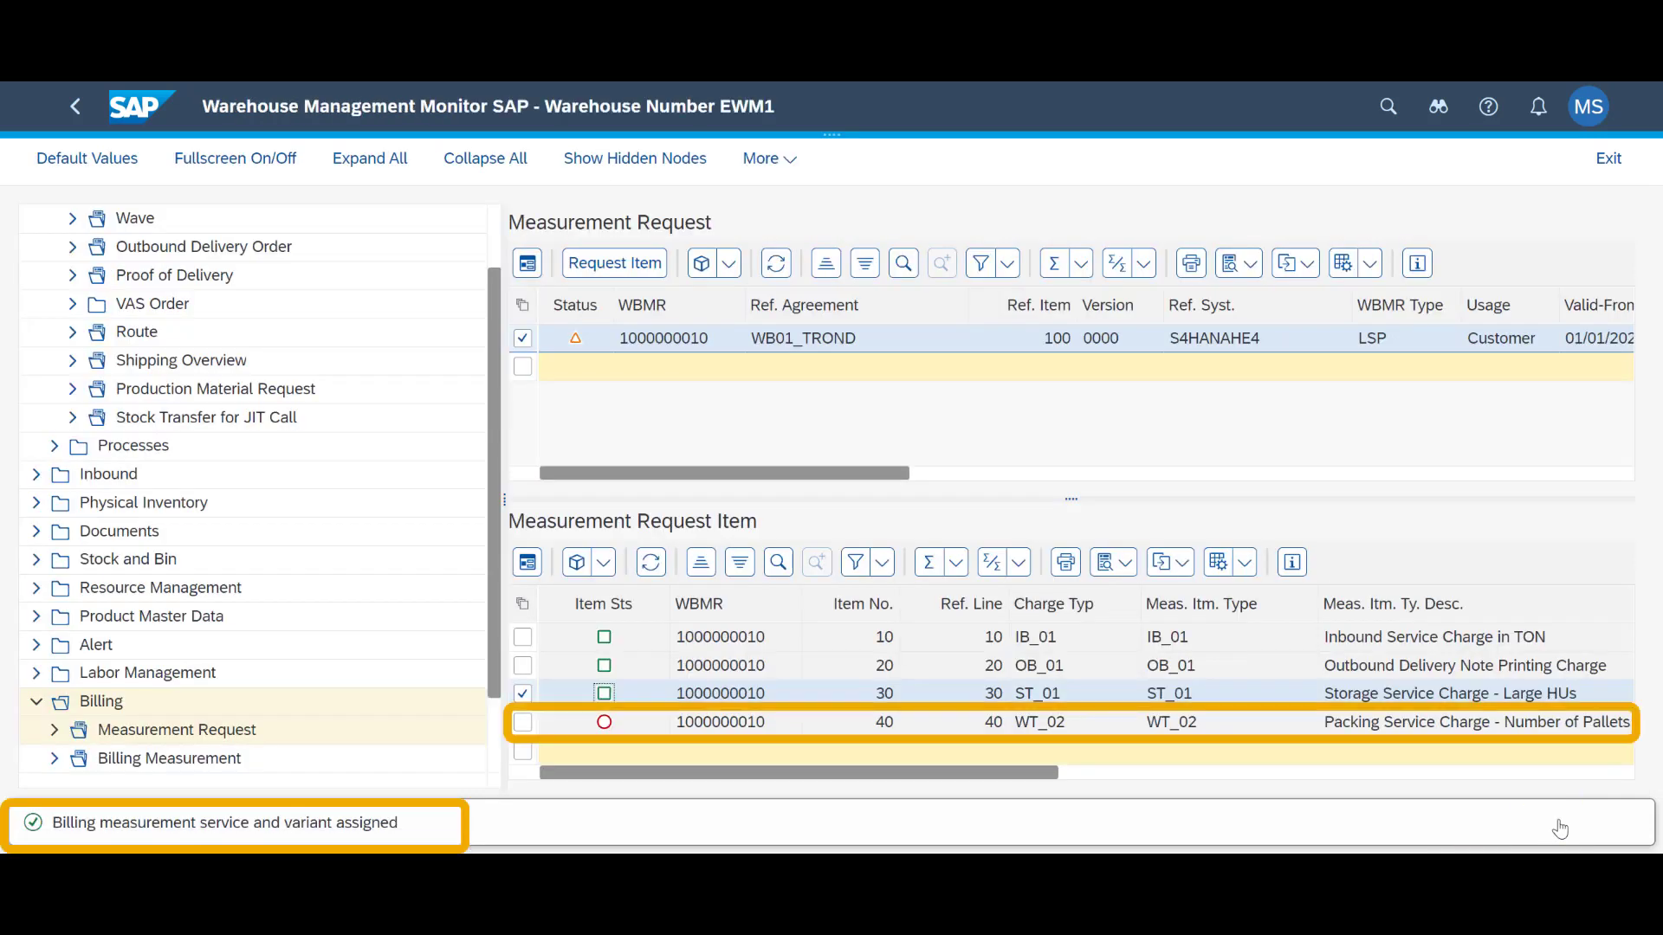
- Choose billing measurement service 0106, Number of Warehouse Tasks, for the Packing Service Charge - Number of Pallets item
{"action": "left_click", "coordinate": [522, 722]}
{"action": "left_click", "coordinate": [604, 562]}
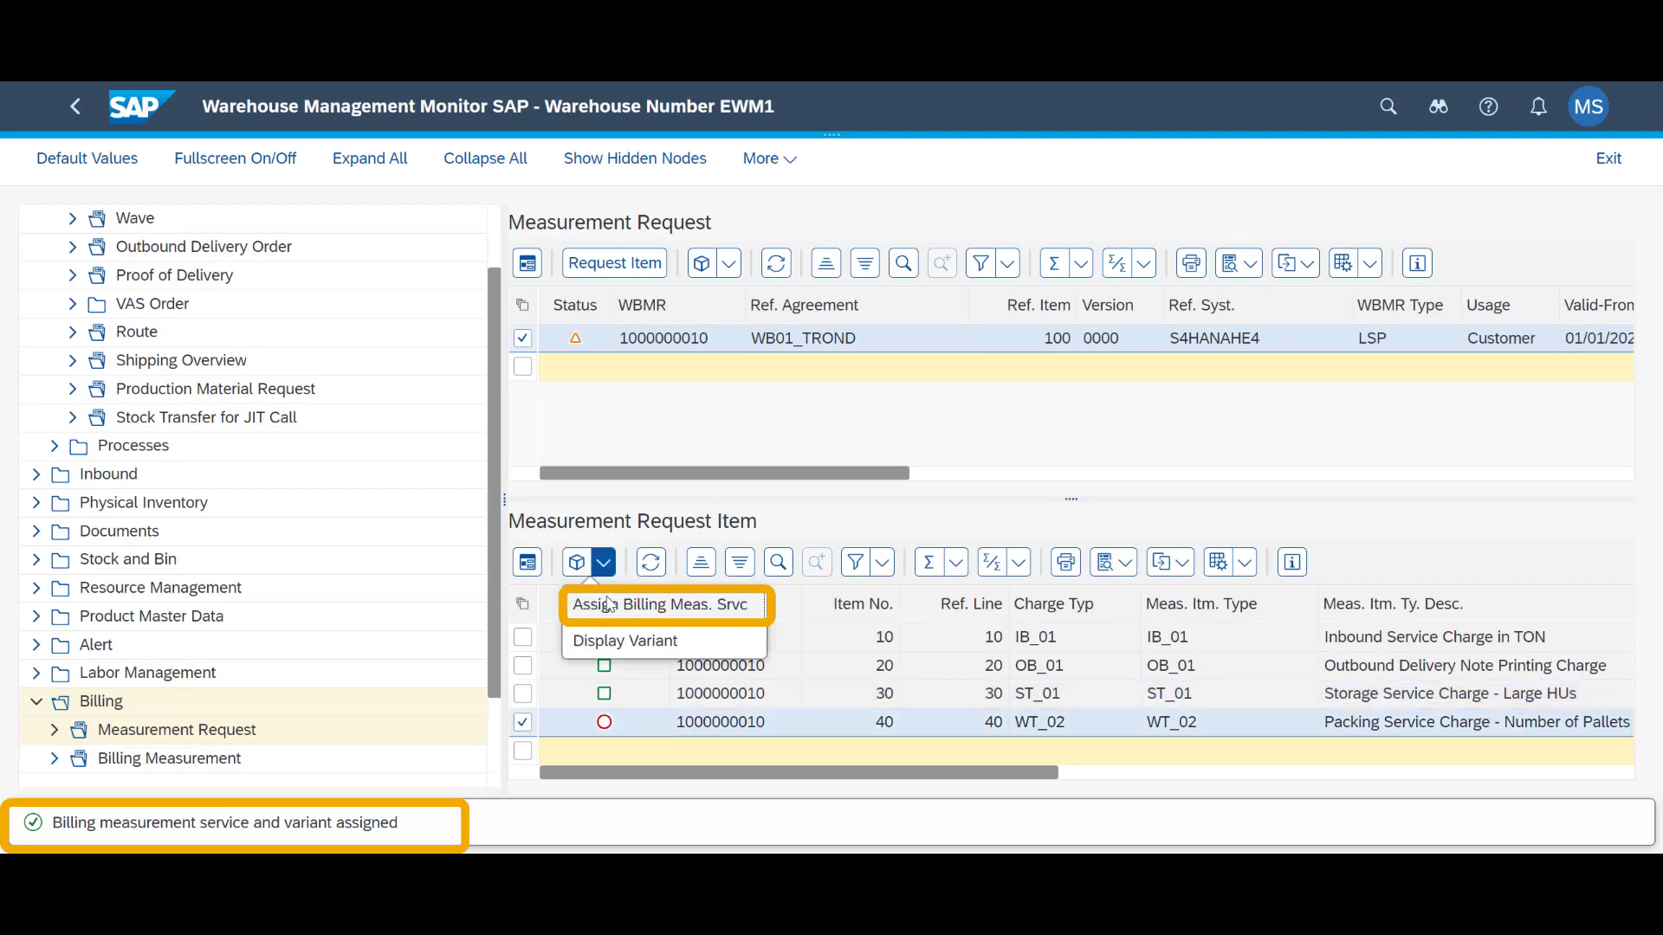
{"action": "left_click", "coordinate": [627, 609]}
{"action": "left_click", "coordinate": [379, 286]}
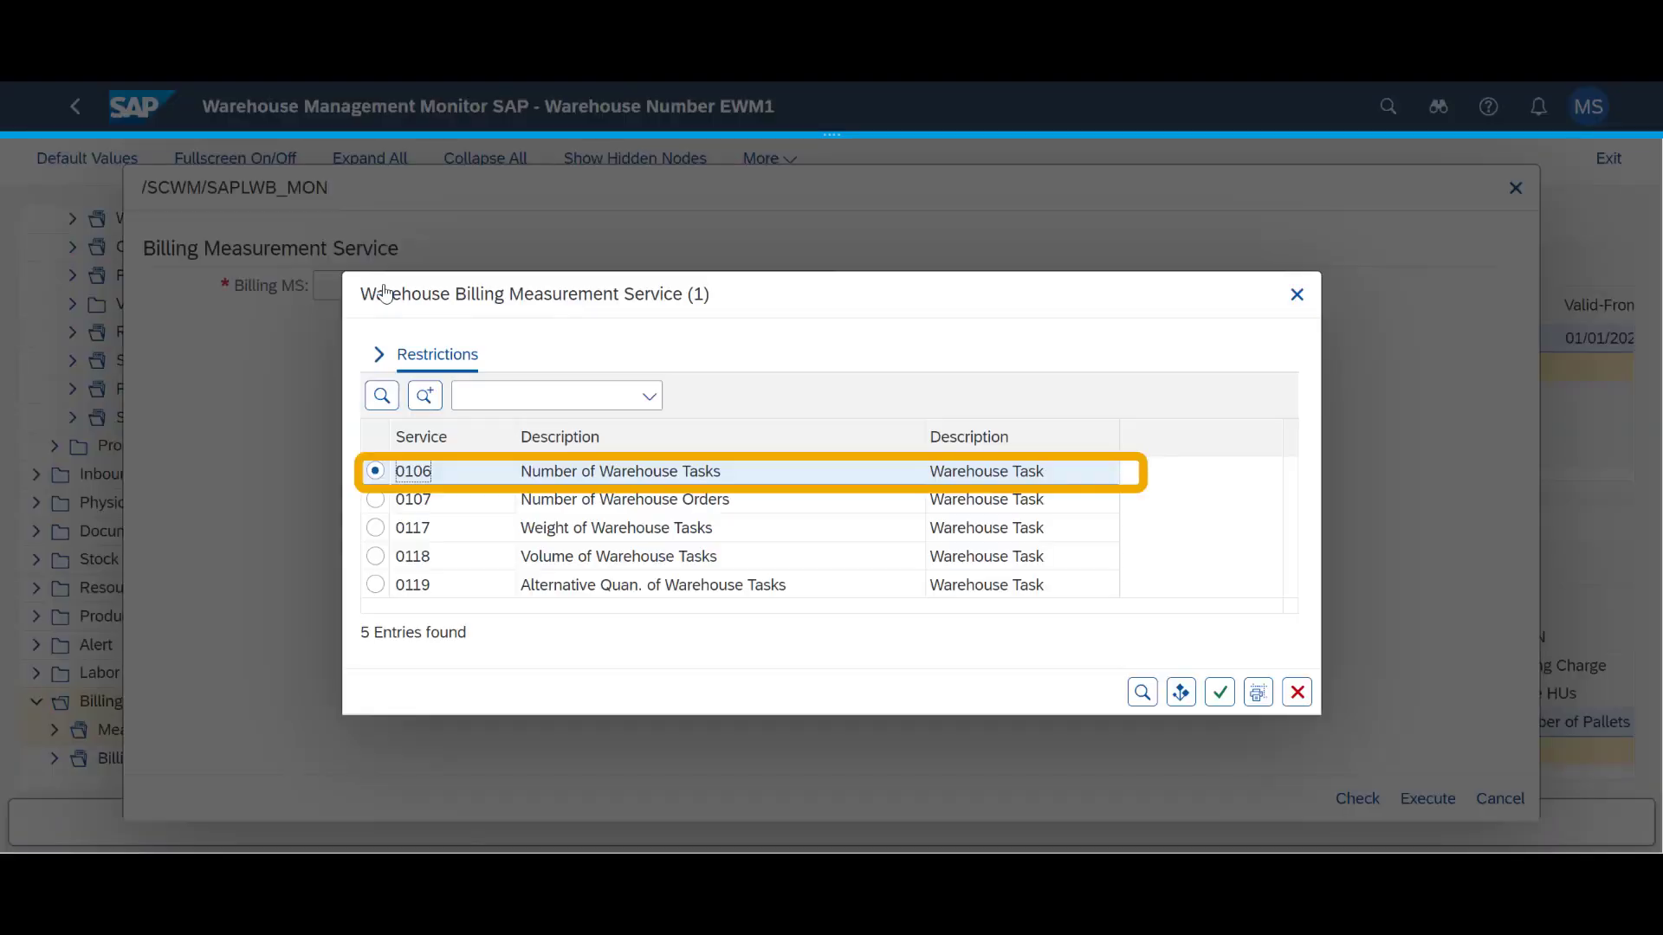
{"action": "left_click", "coordinate": [1218, 694]}
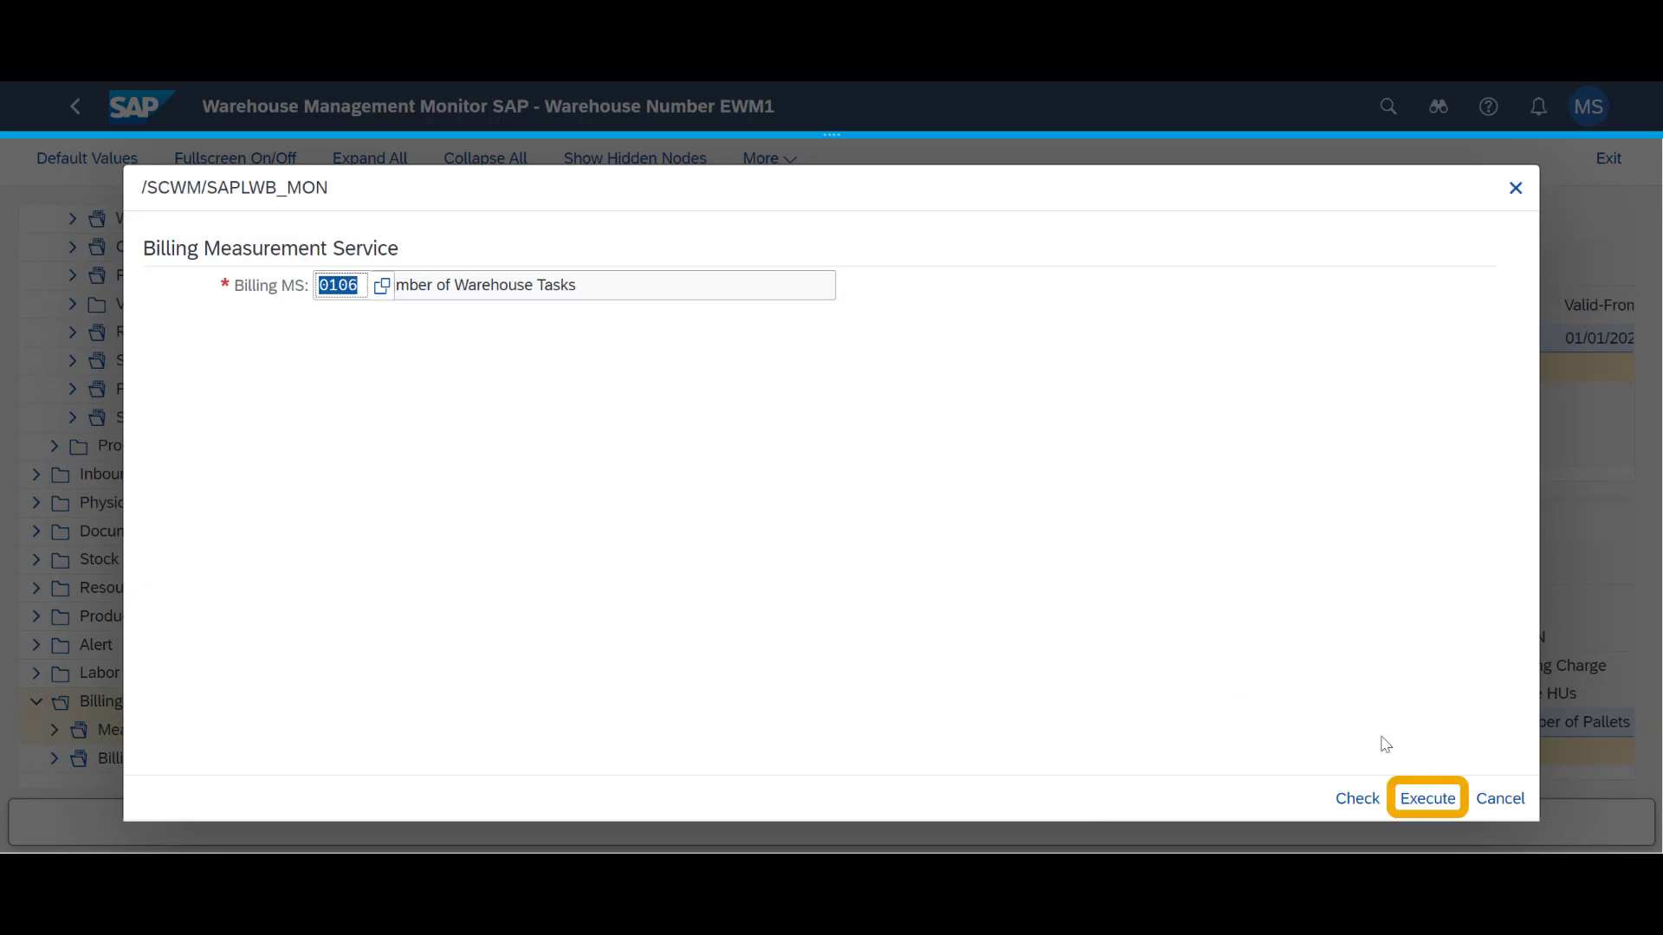
{"action": "left_click", "coordinate": [1445, 799]}
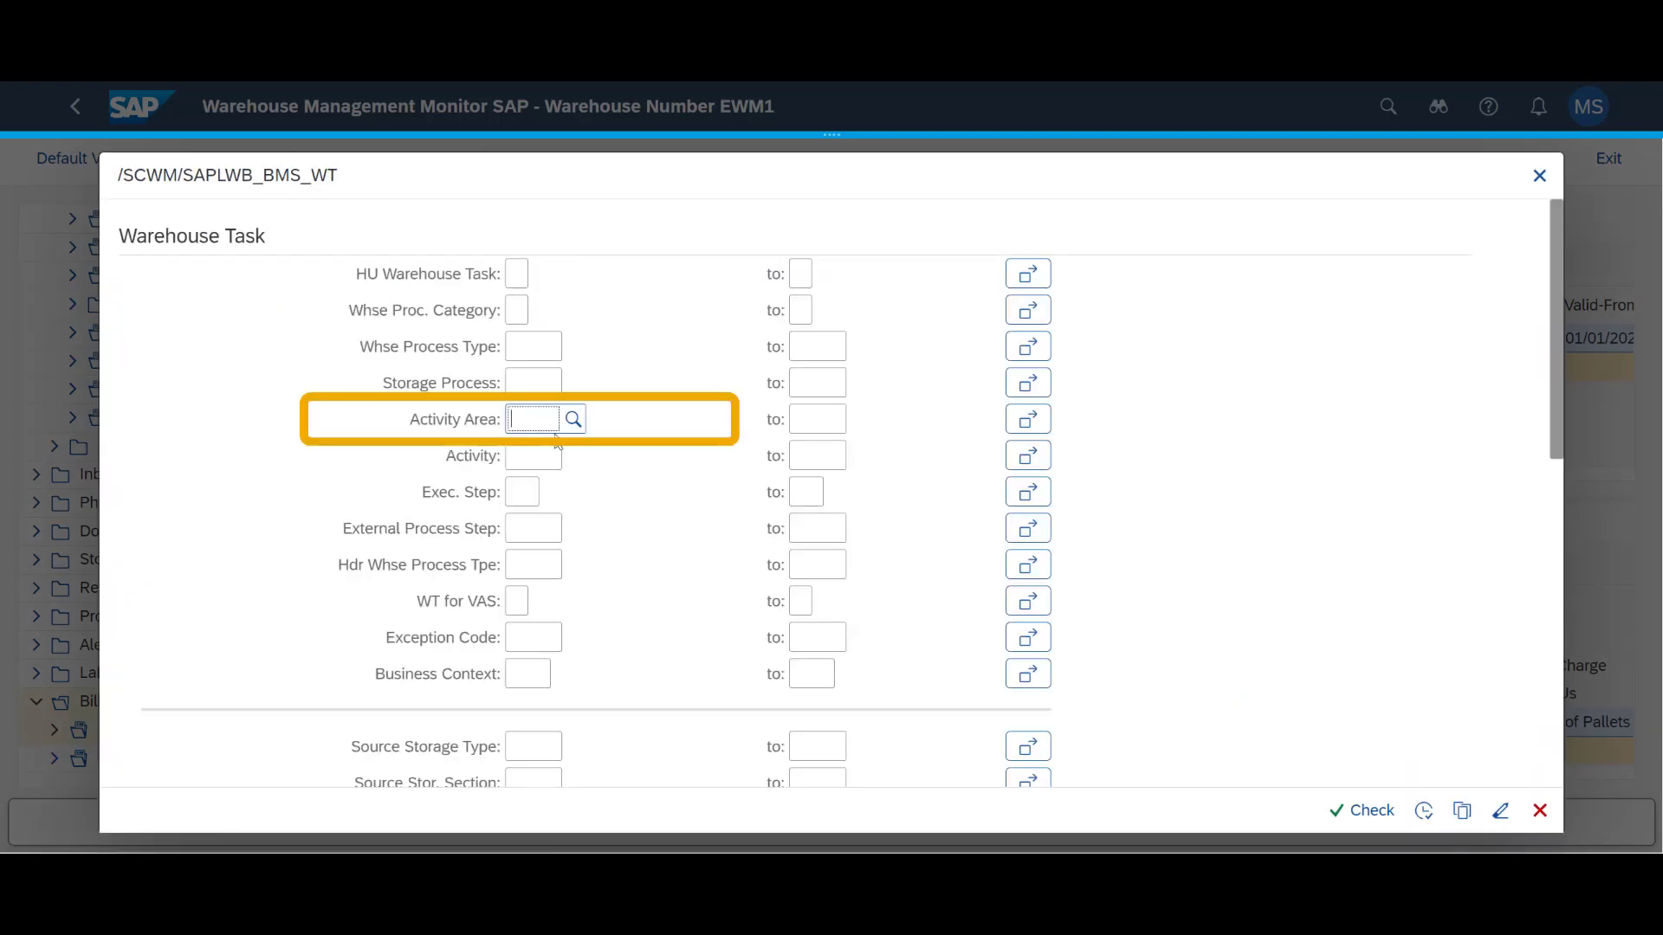
- Set the warehouse task activity area to TCBK and save the selection variant as WT_01_TR with the description "Meas.type WT_01_TR"
{"action": "type", "text": "TCBK"}
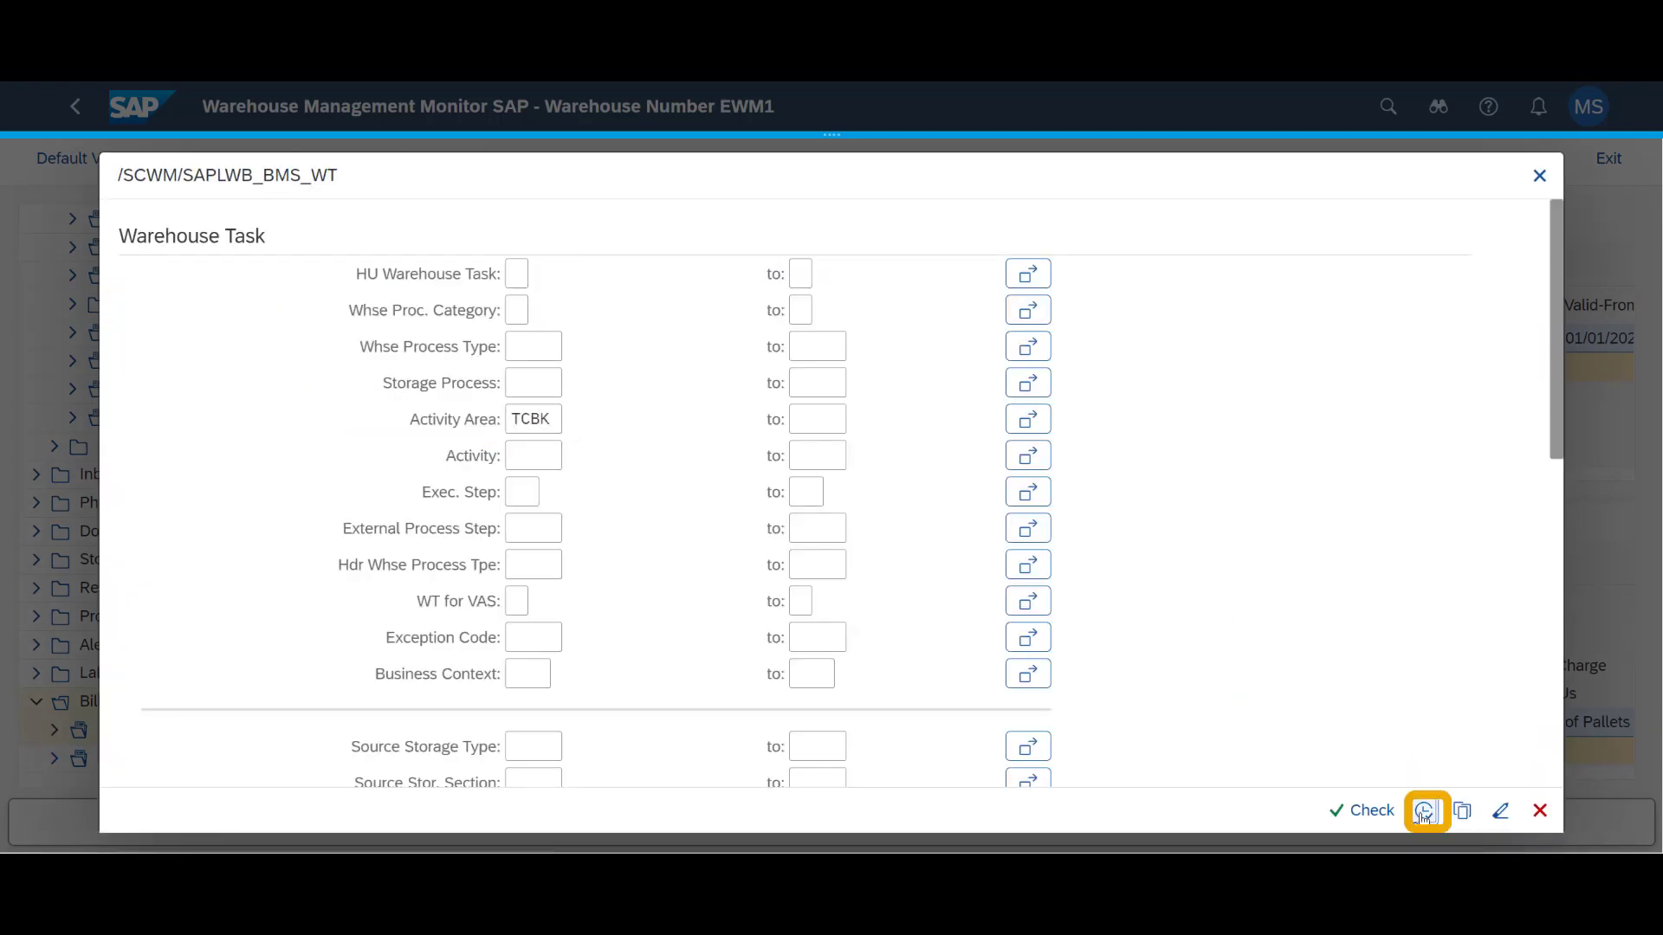
{"action": "left_click", "coordinate": [1424, 811]}
{"action": "type", "text": "WT_0"}
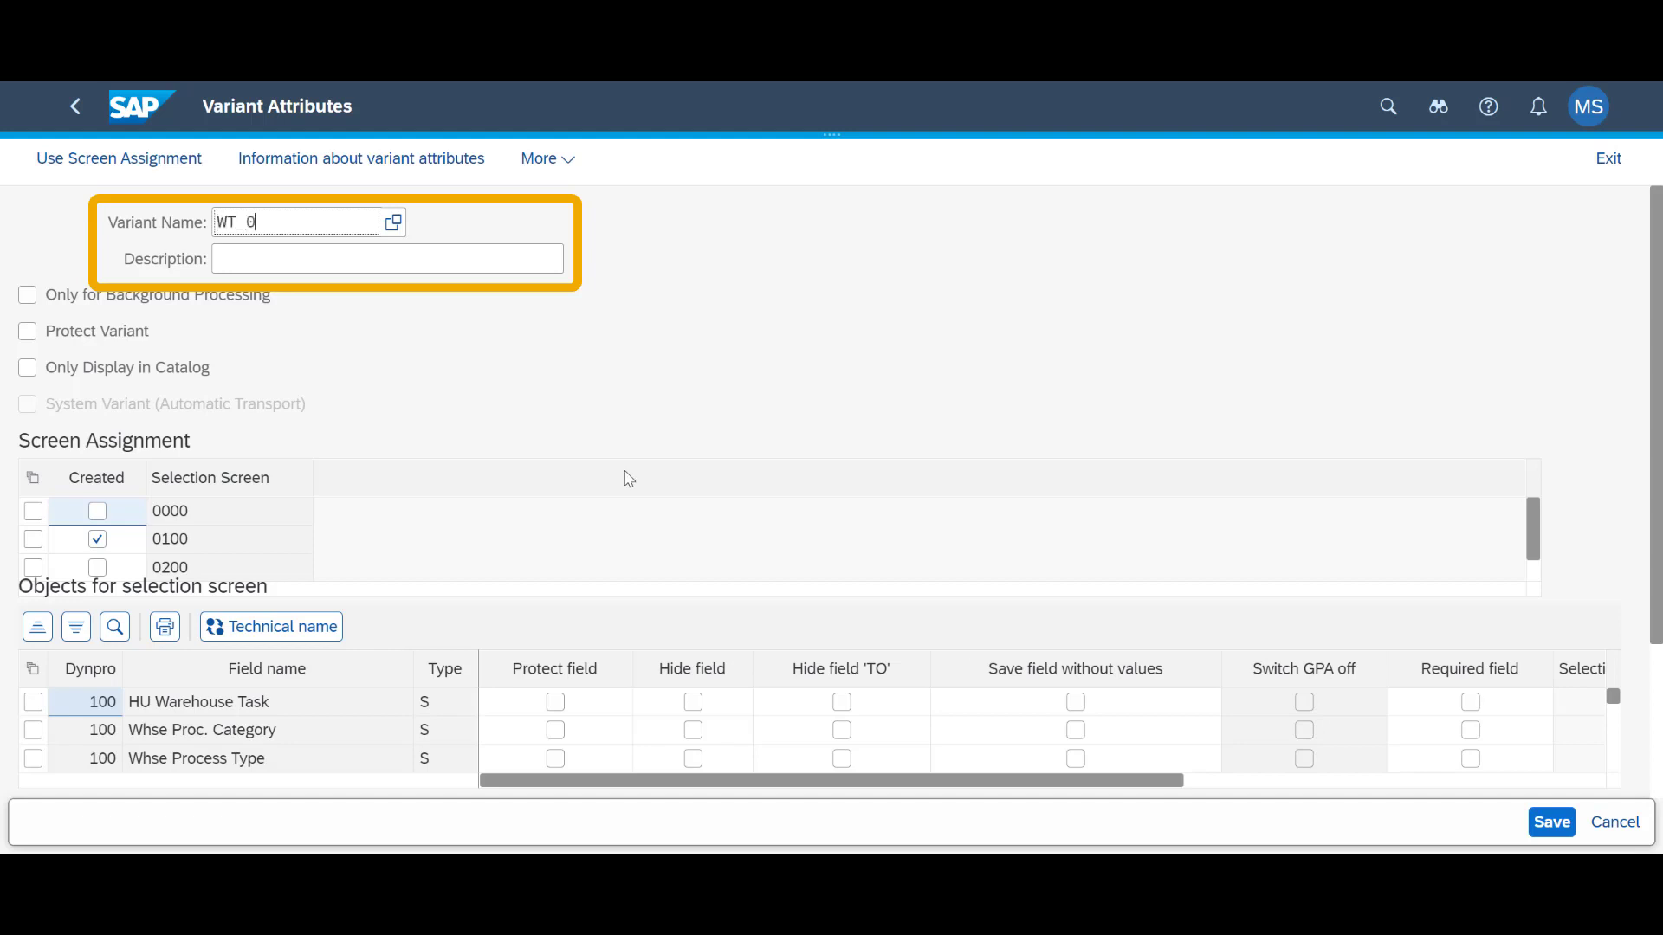
{"action": "type", "text": "1_TR"}
{"action": "key", "text": "Tab"}
{"action": "type", "text": "Meas.type WT"}
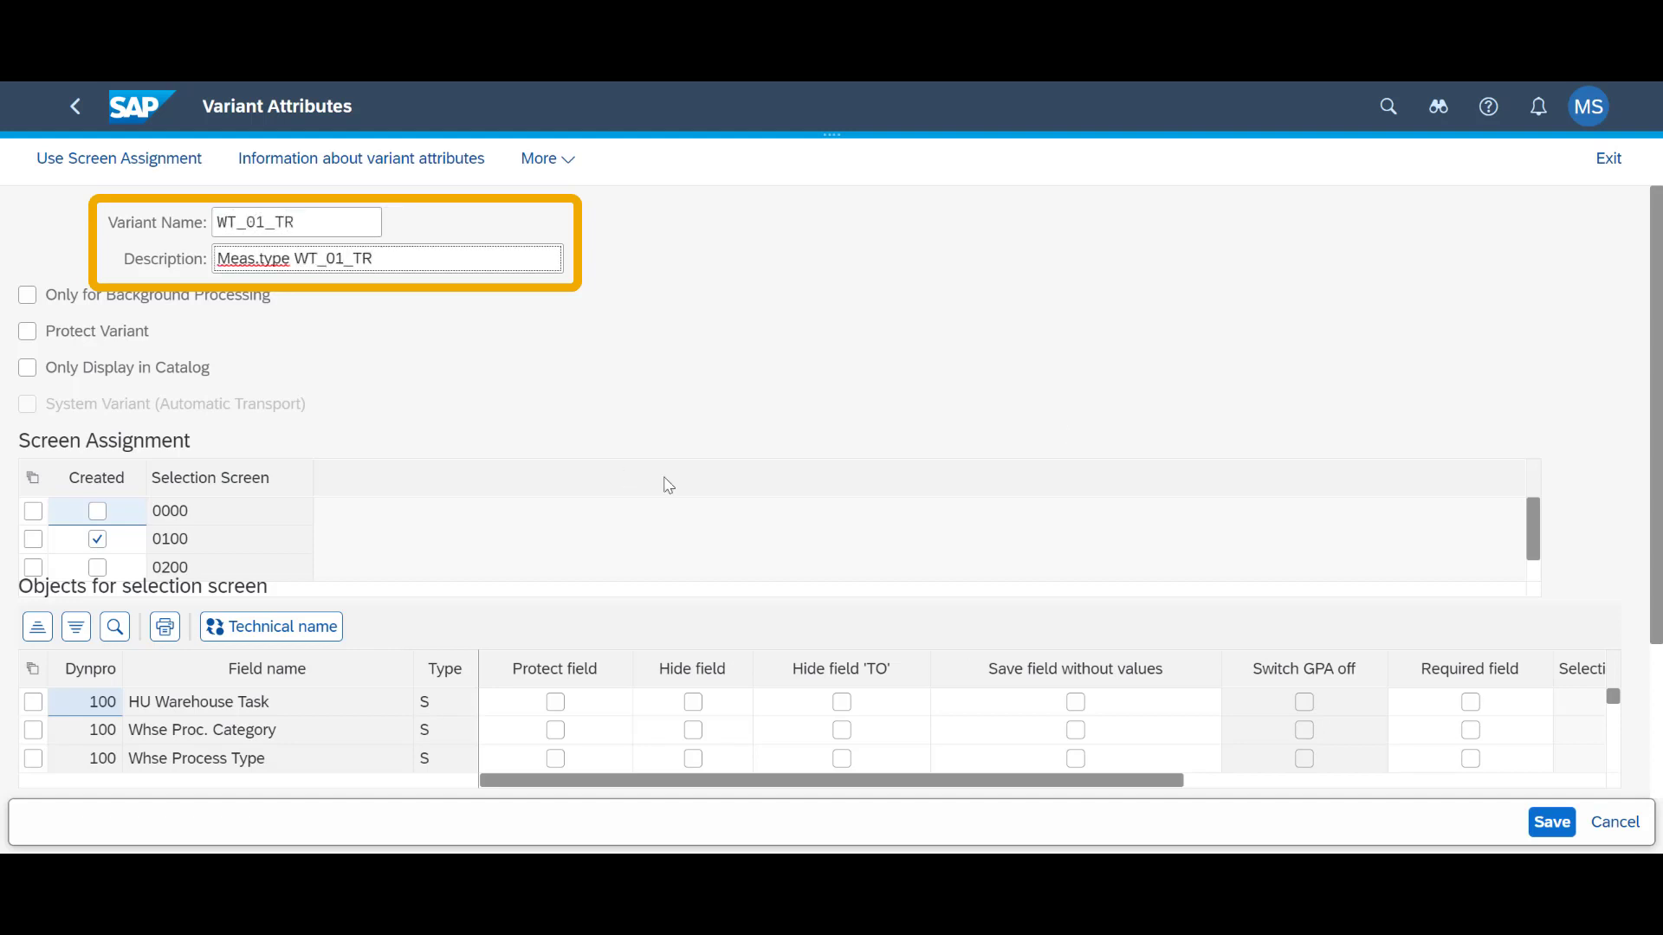
{"action": "left_click", "coordinate": [1533, 814]}
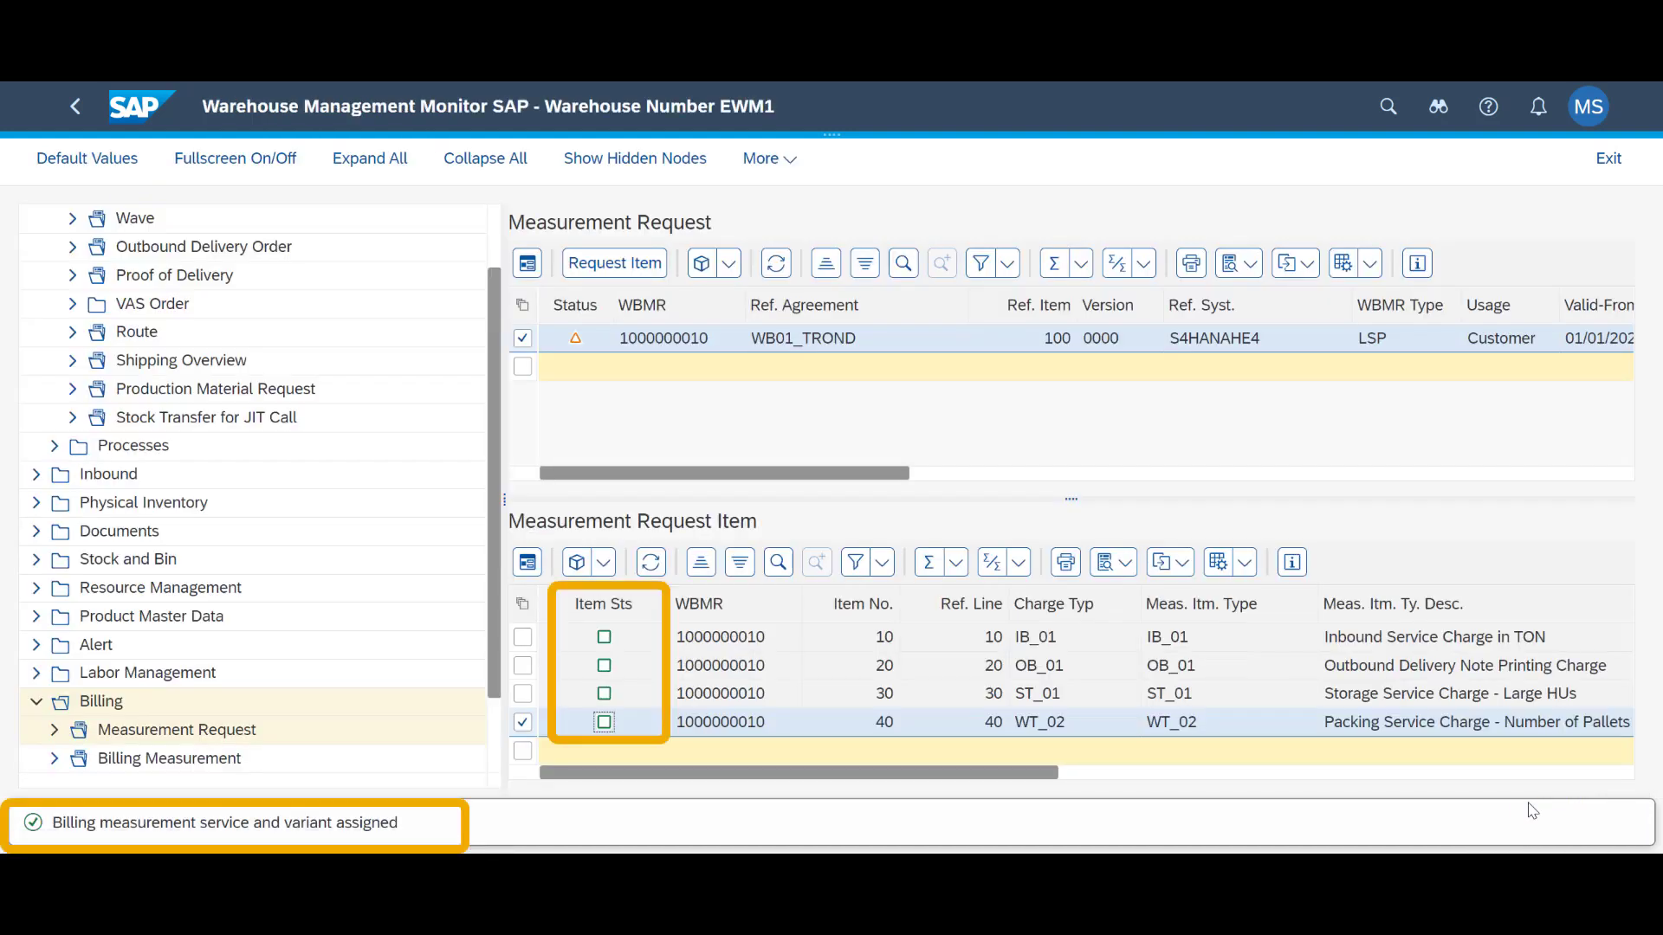
- Deselect the packing charge item and activate the measurement request for agreement WB01_TROND
{"action": "left_click", "coordinate": [522, 721]}
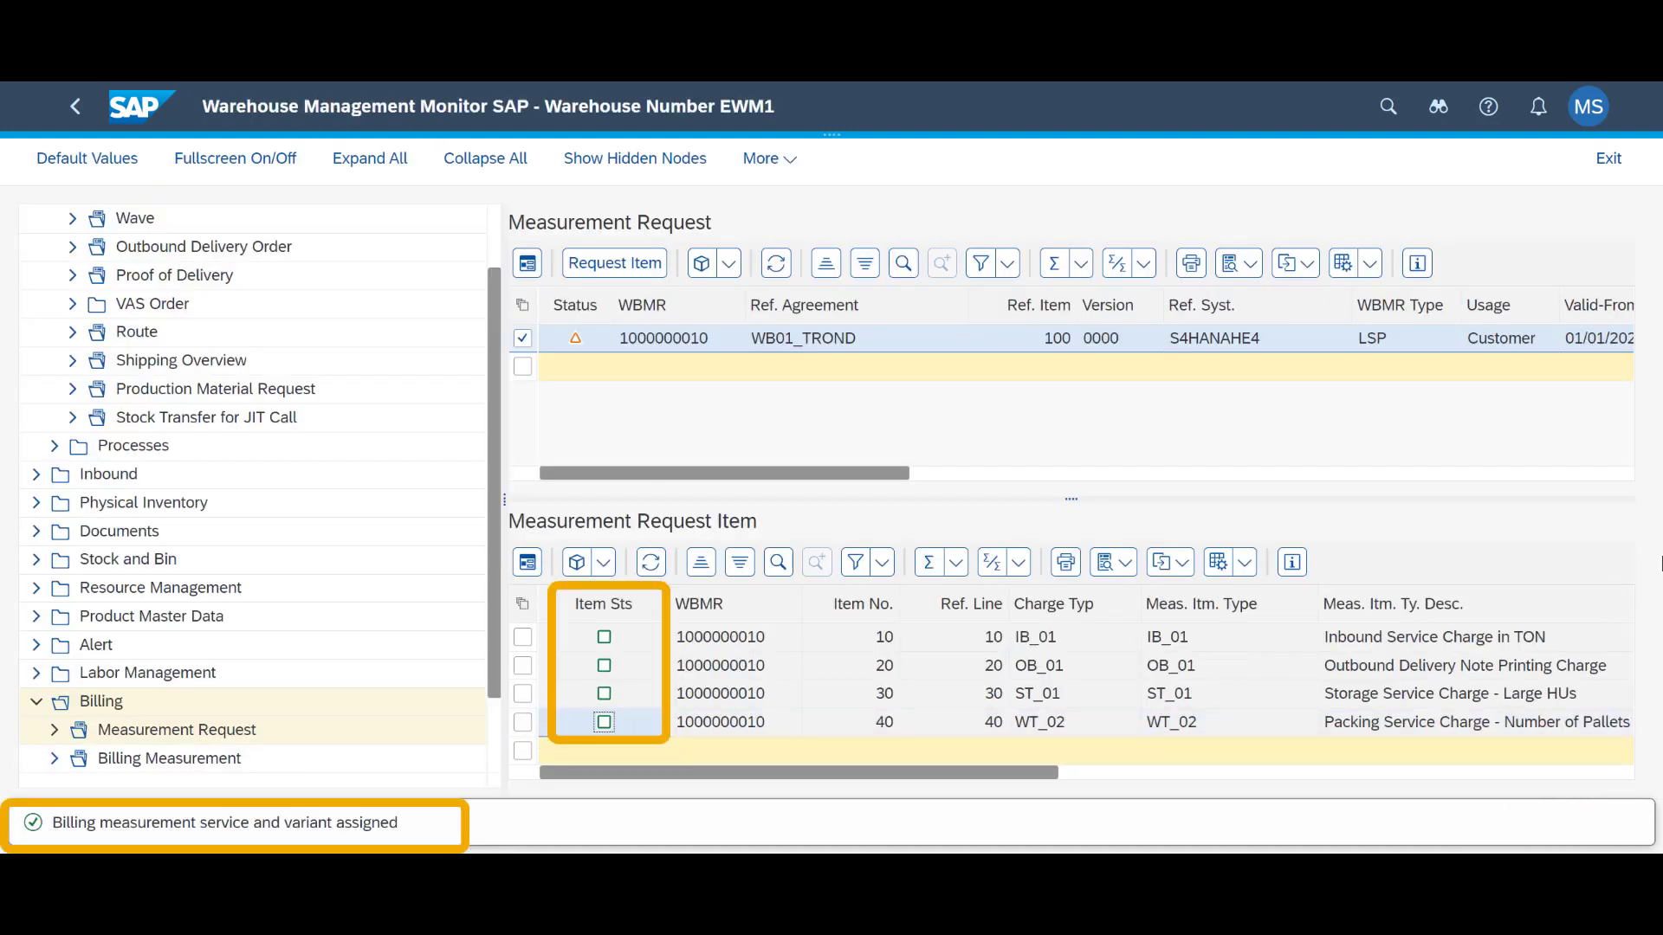
{"action": "left_click", "coordinate": [730, 264]}
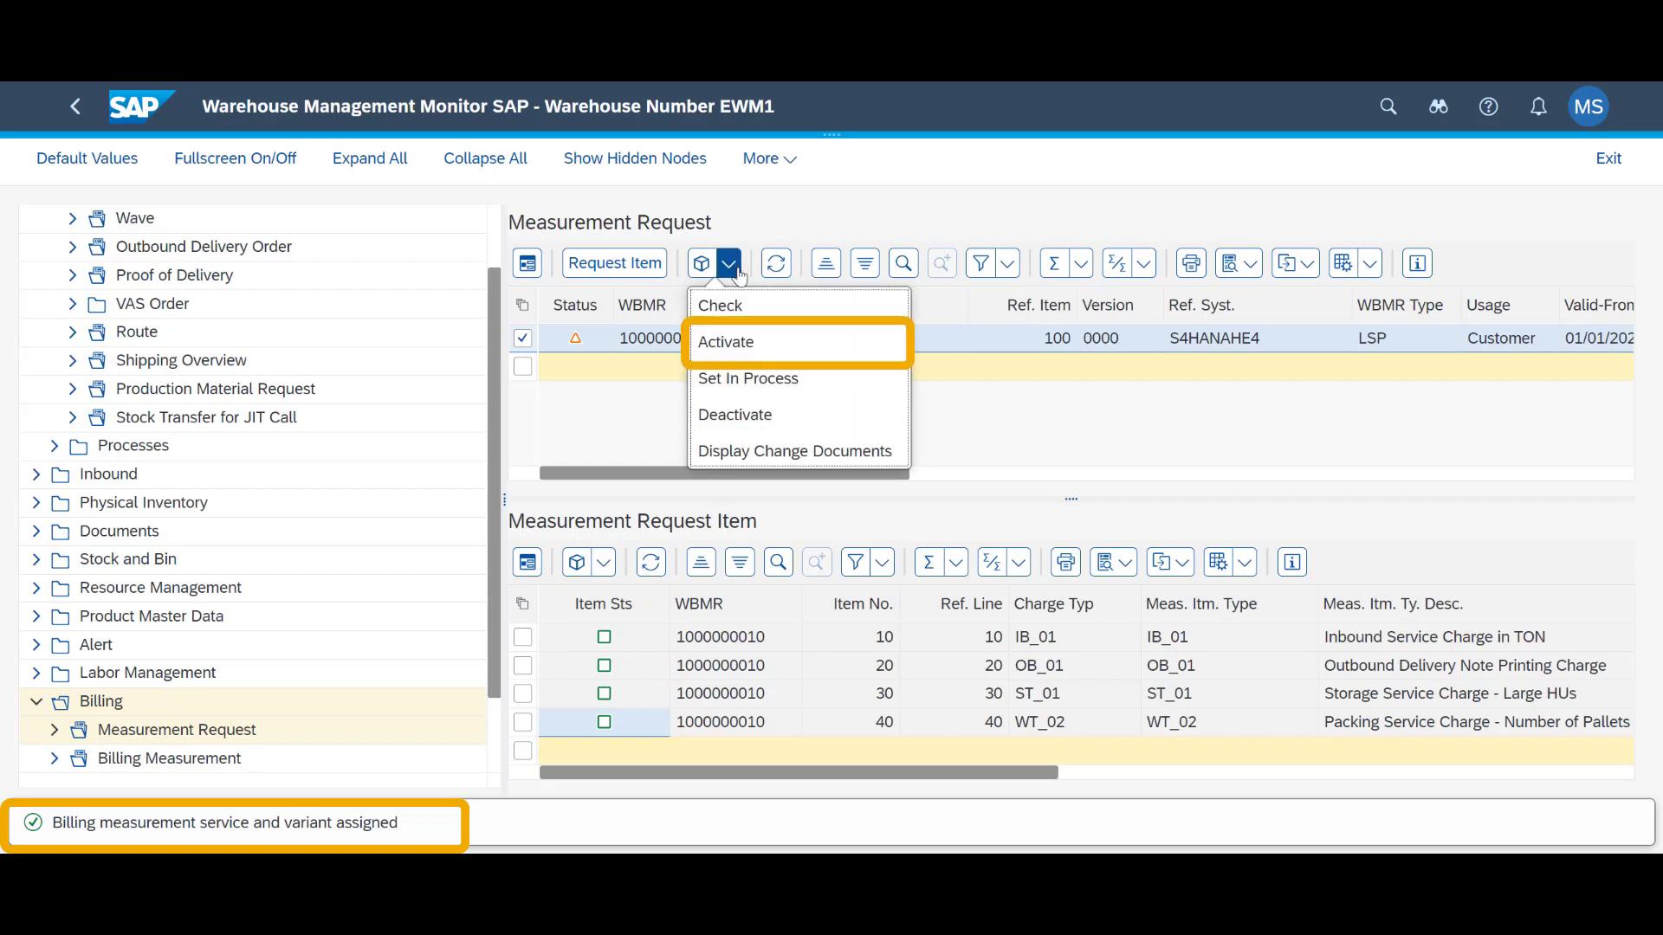
{"action": "left_click", "coordinate": [750, 344]}
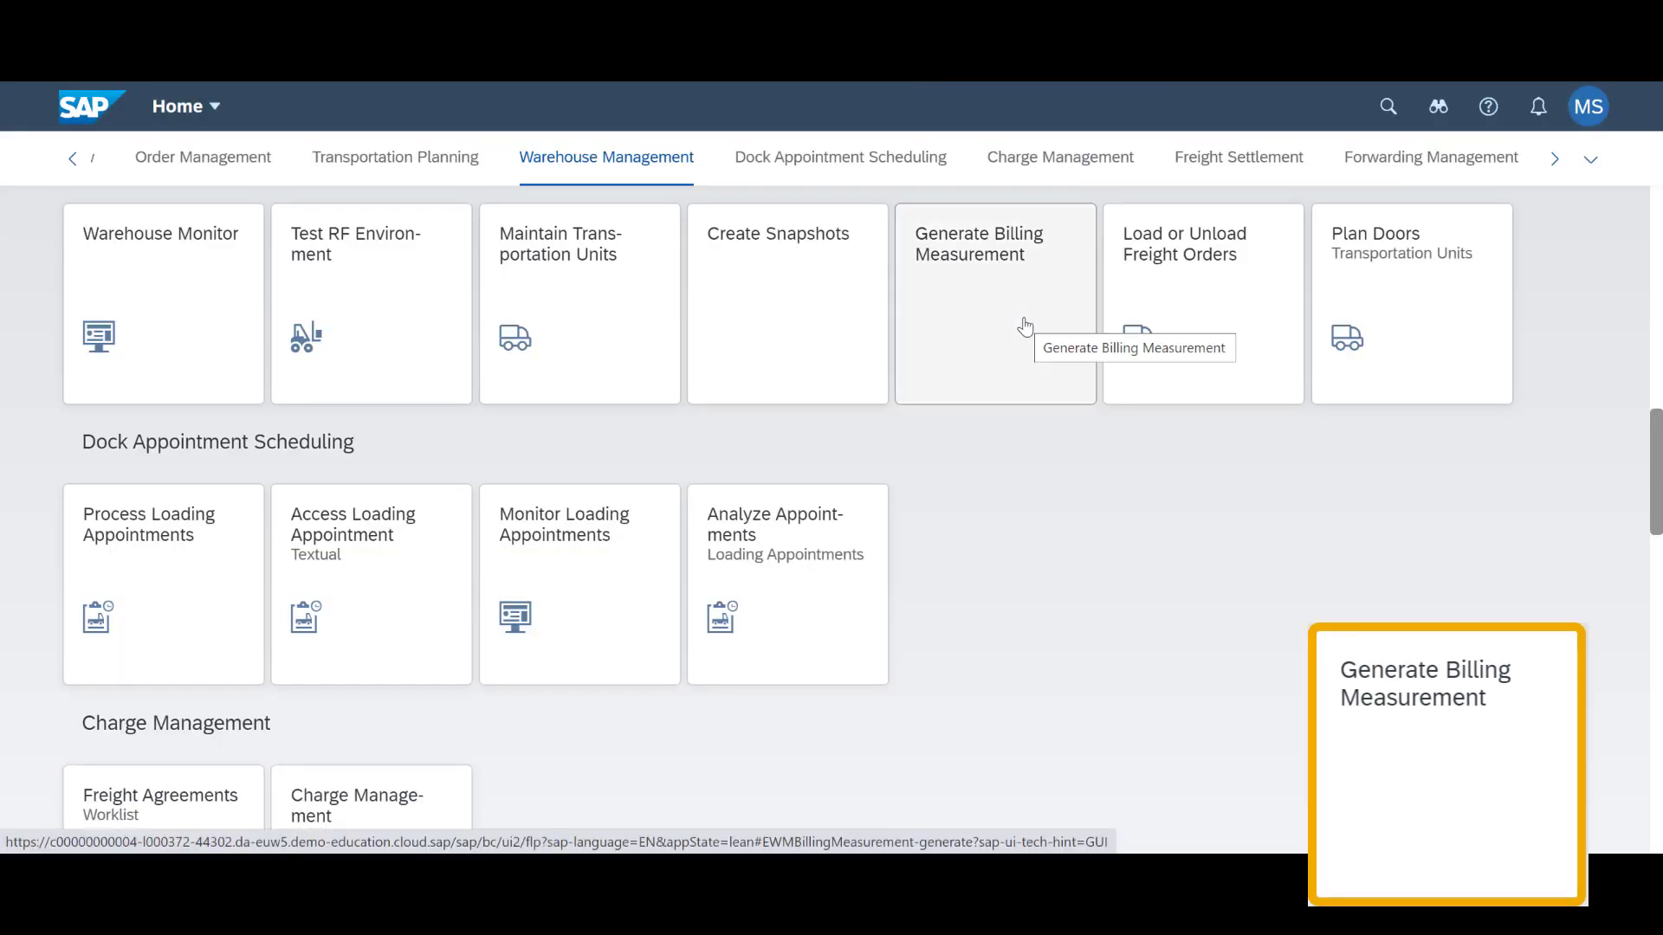
{"action": "left_click", "coordinate": [1025, 327]}
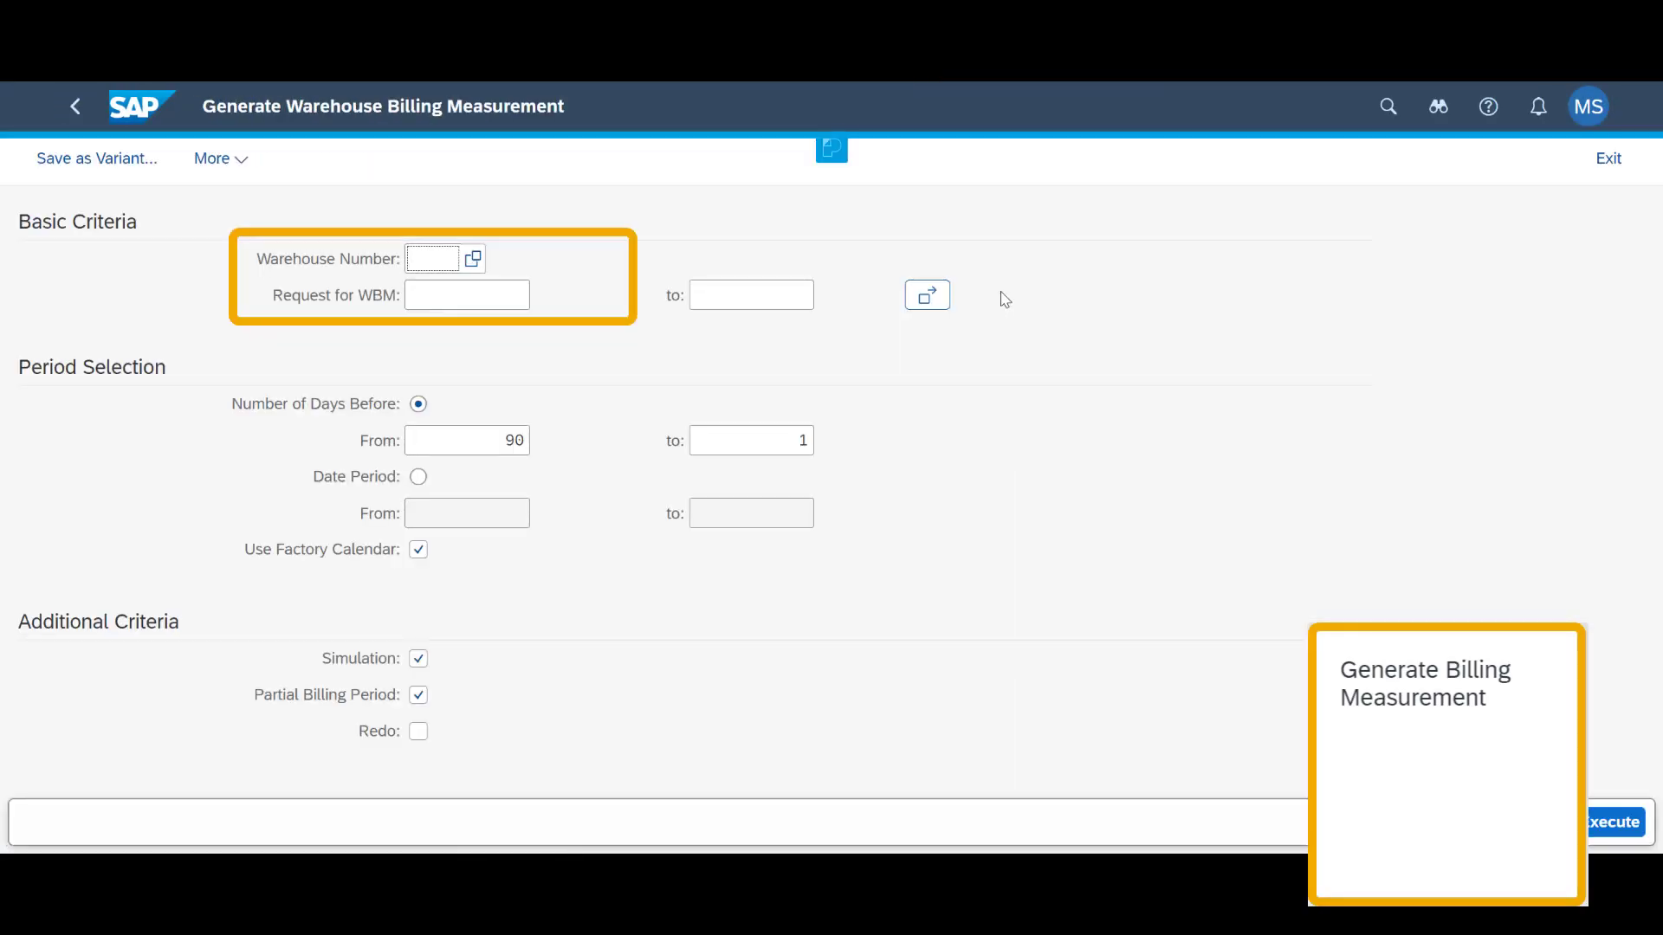
{"action": "left_click", "coordinate": [436, 263]}
{"action": "type", "text": "EWM1"}
{"action": "key", "text": "Tab"}
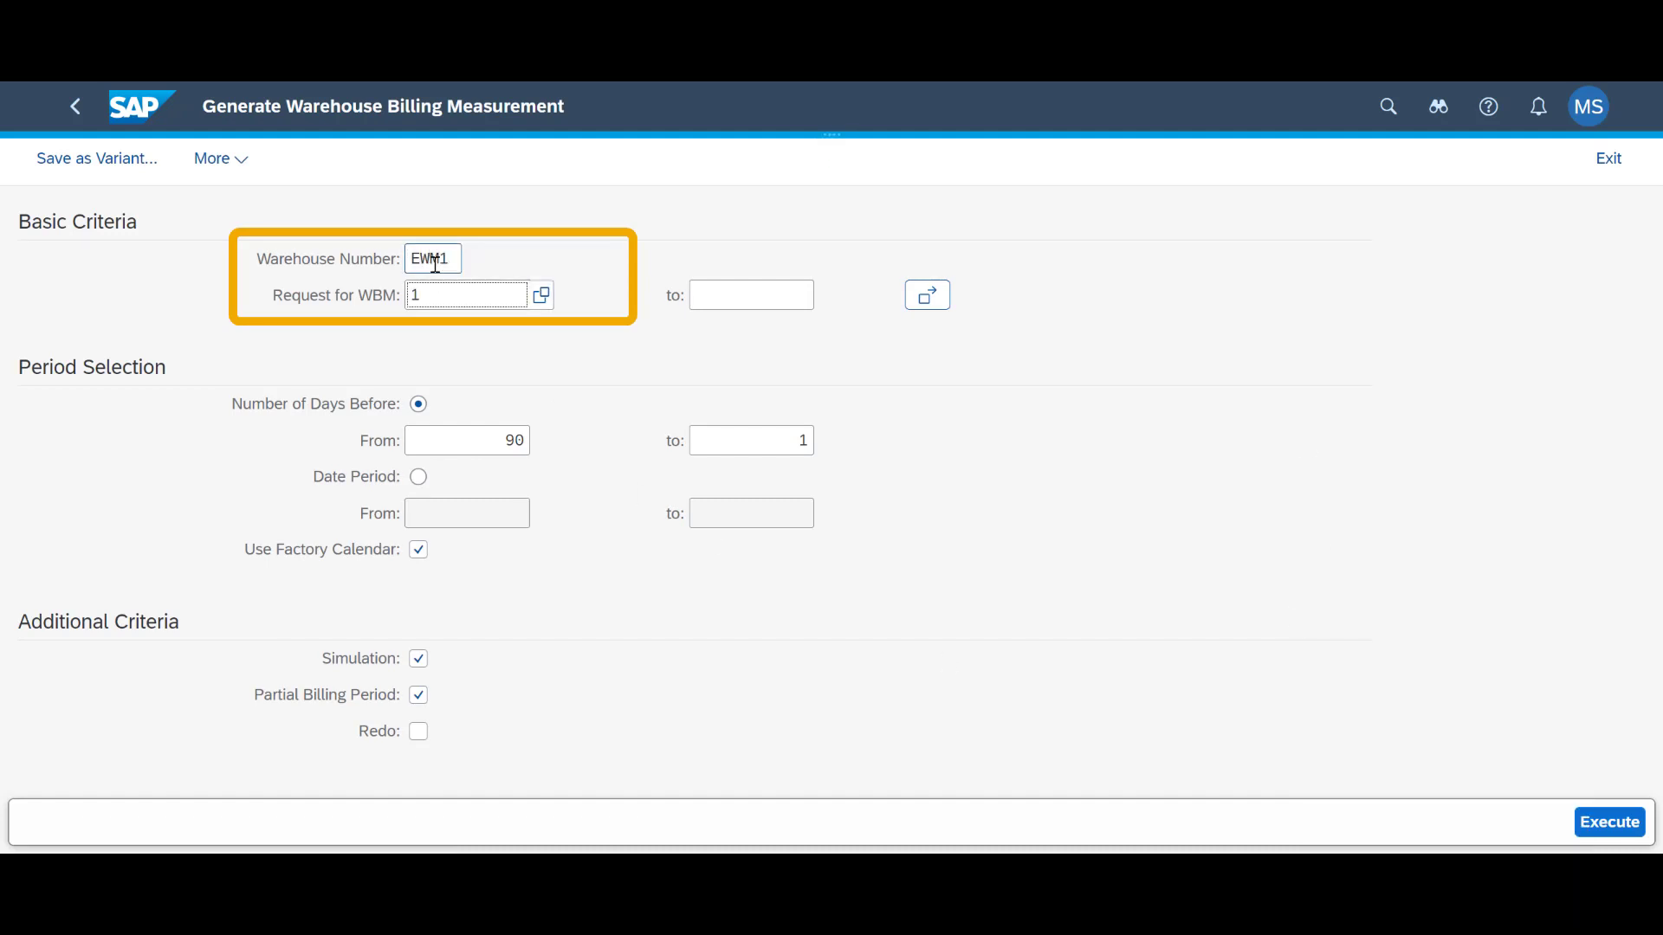
{"action": "type", "text": "1000000010"}
- Set the date period from 02/08/2021 to 02/12/2021, run the measurement as a simulation, and return to the selection criteria
{"action": "left_click", "coordinate": [419, 477]}
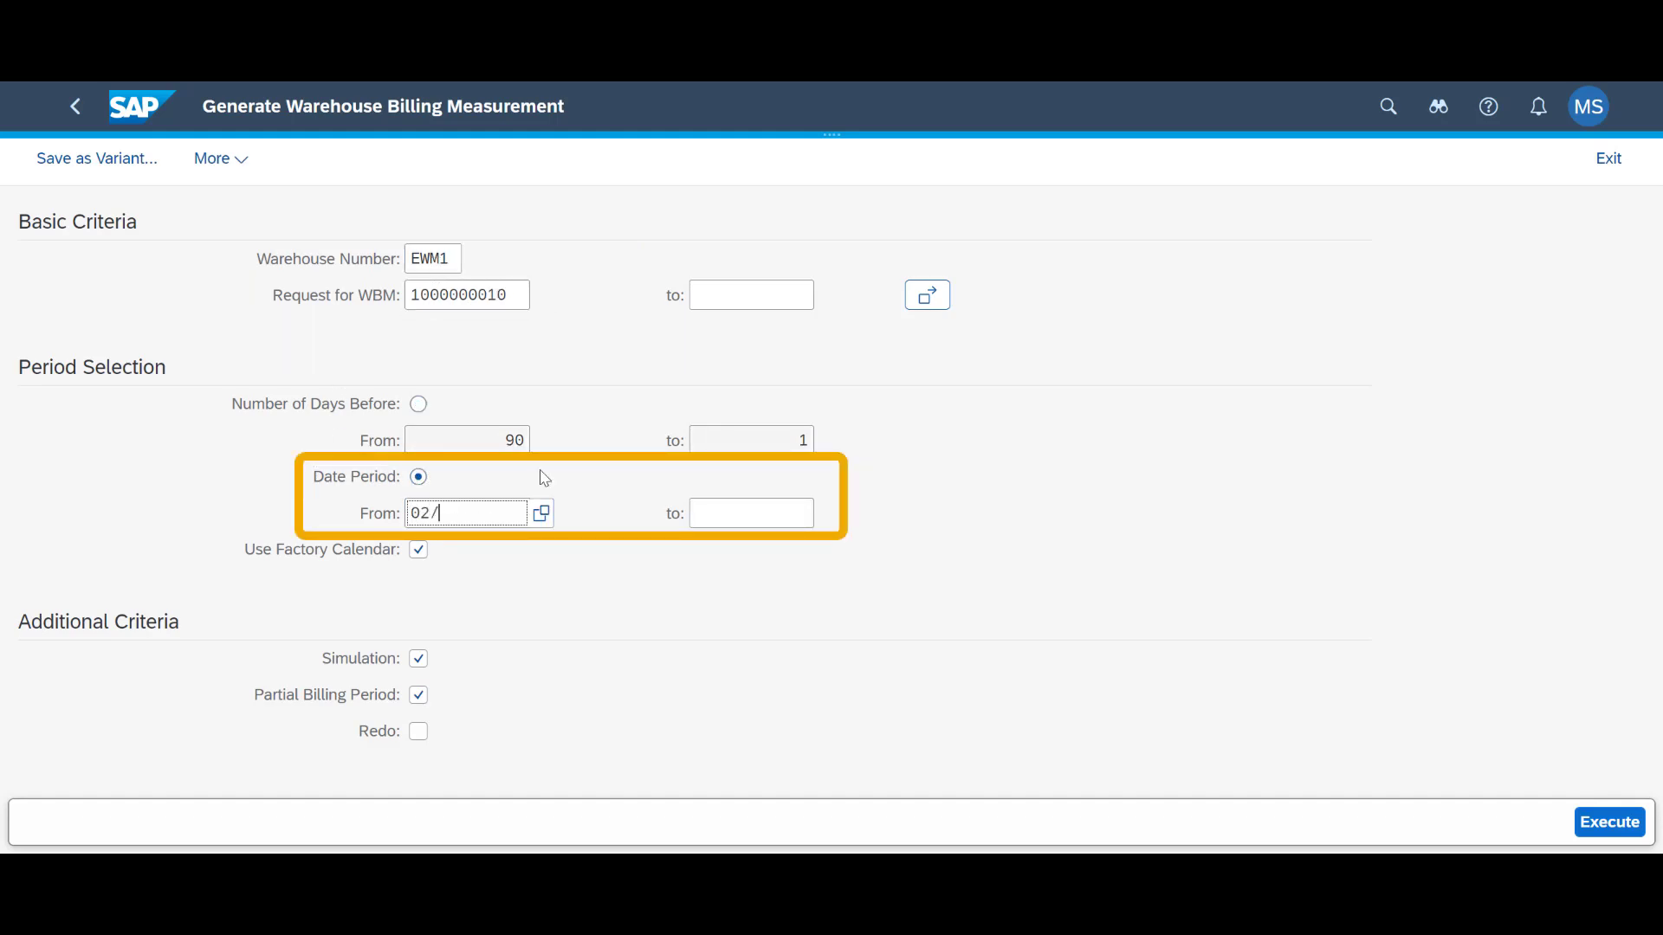
{"action": "type", "text": "02/08/2021"}
{"action": "key", "text": "Tab"}
{"action": "type", "text": "02/"}
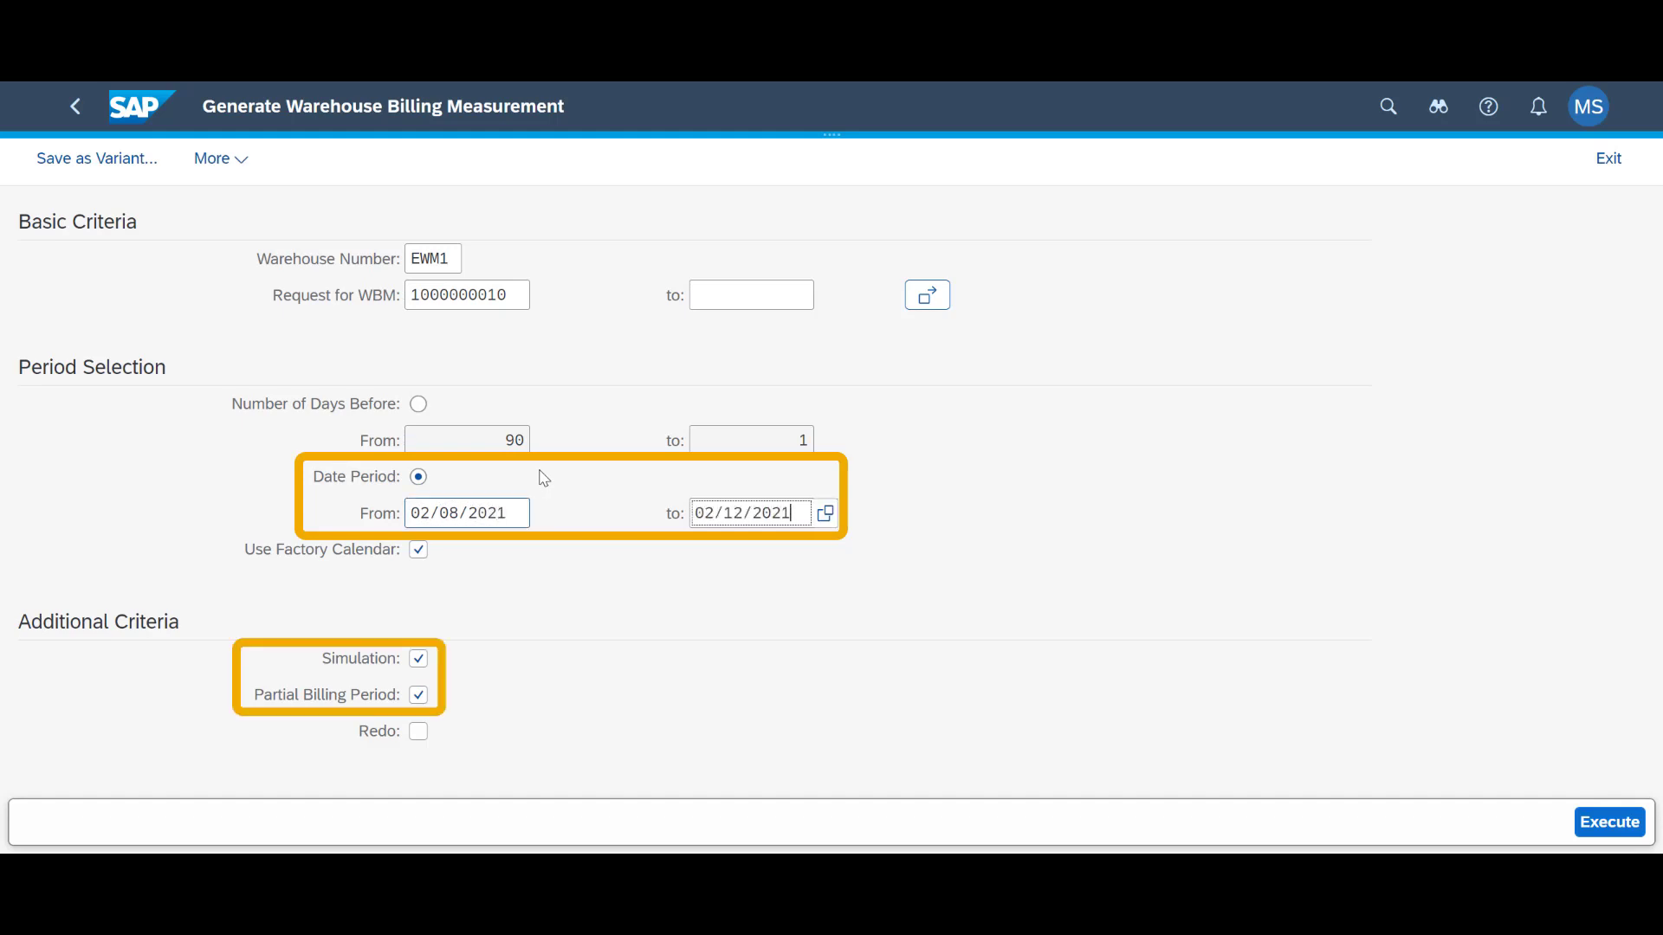
{"action": "left_click", "coordinate": [1602, 825]}
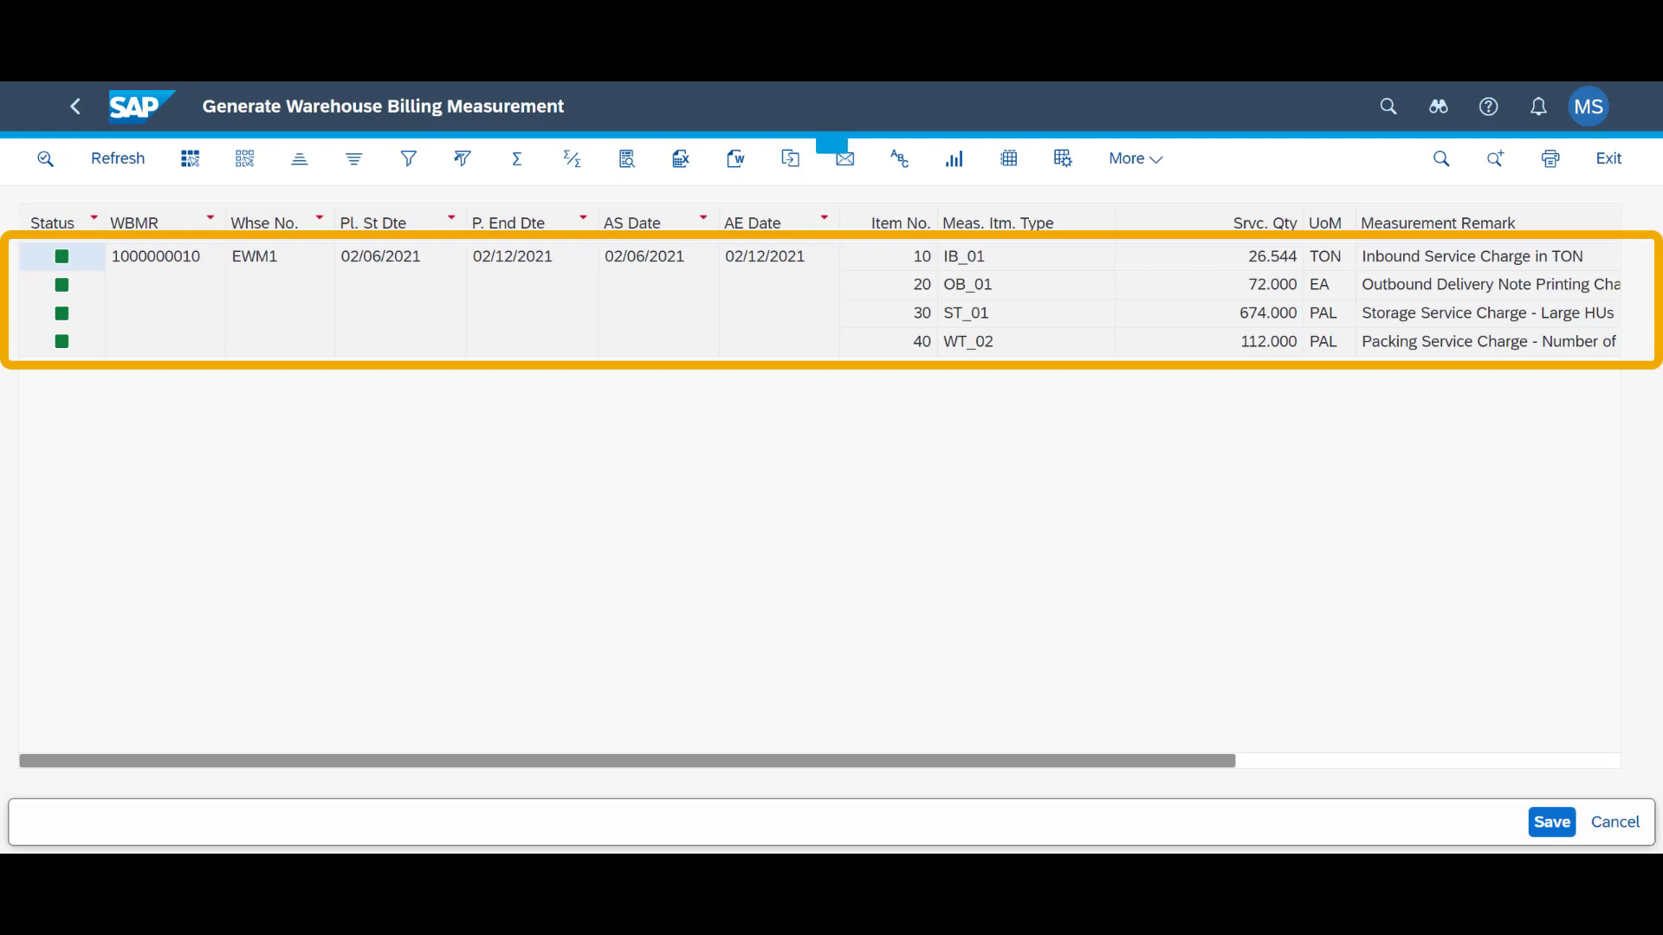
{"action": "left_click", "coordinate": [77, 121]}
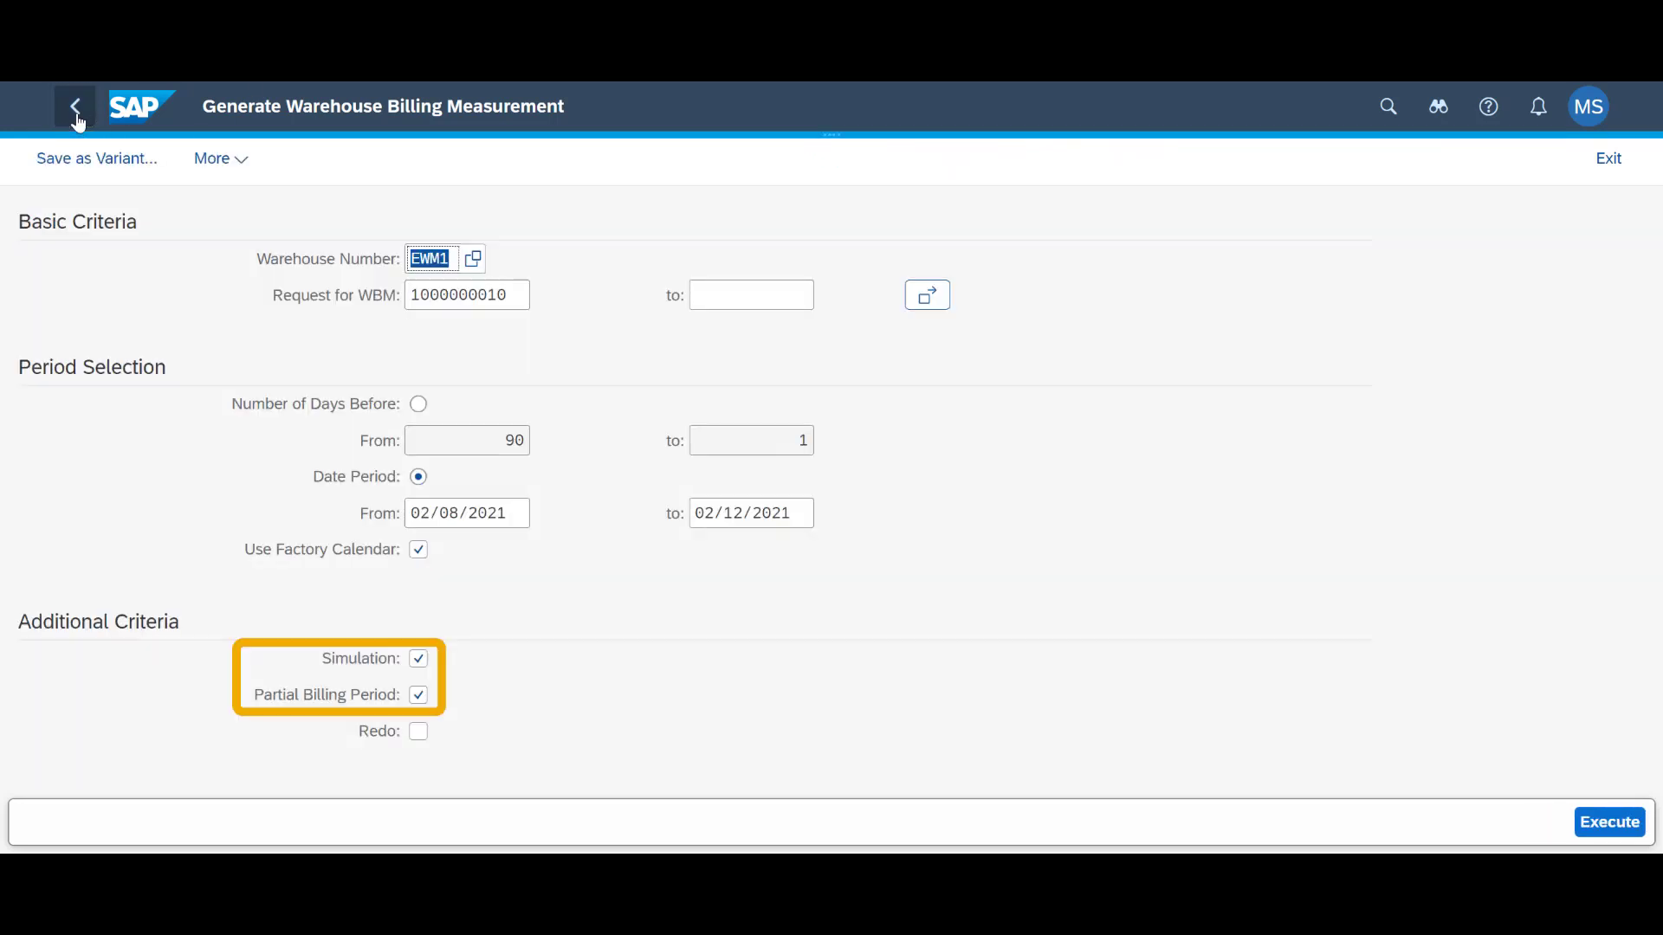
{"action": "left_click", "coordinate": [418, 658]}
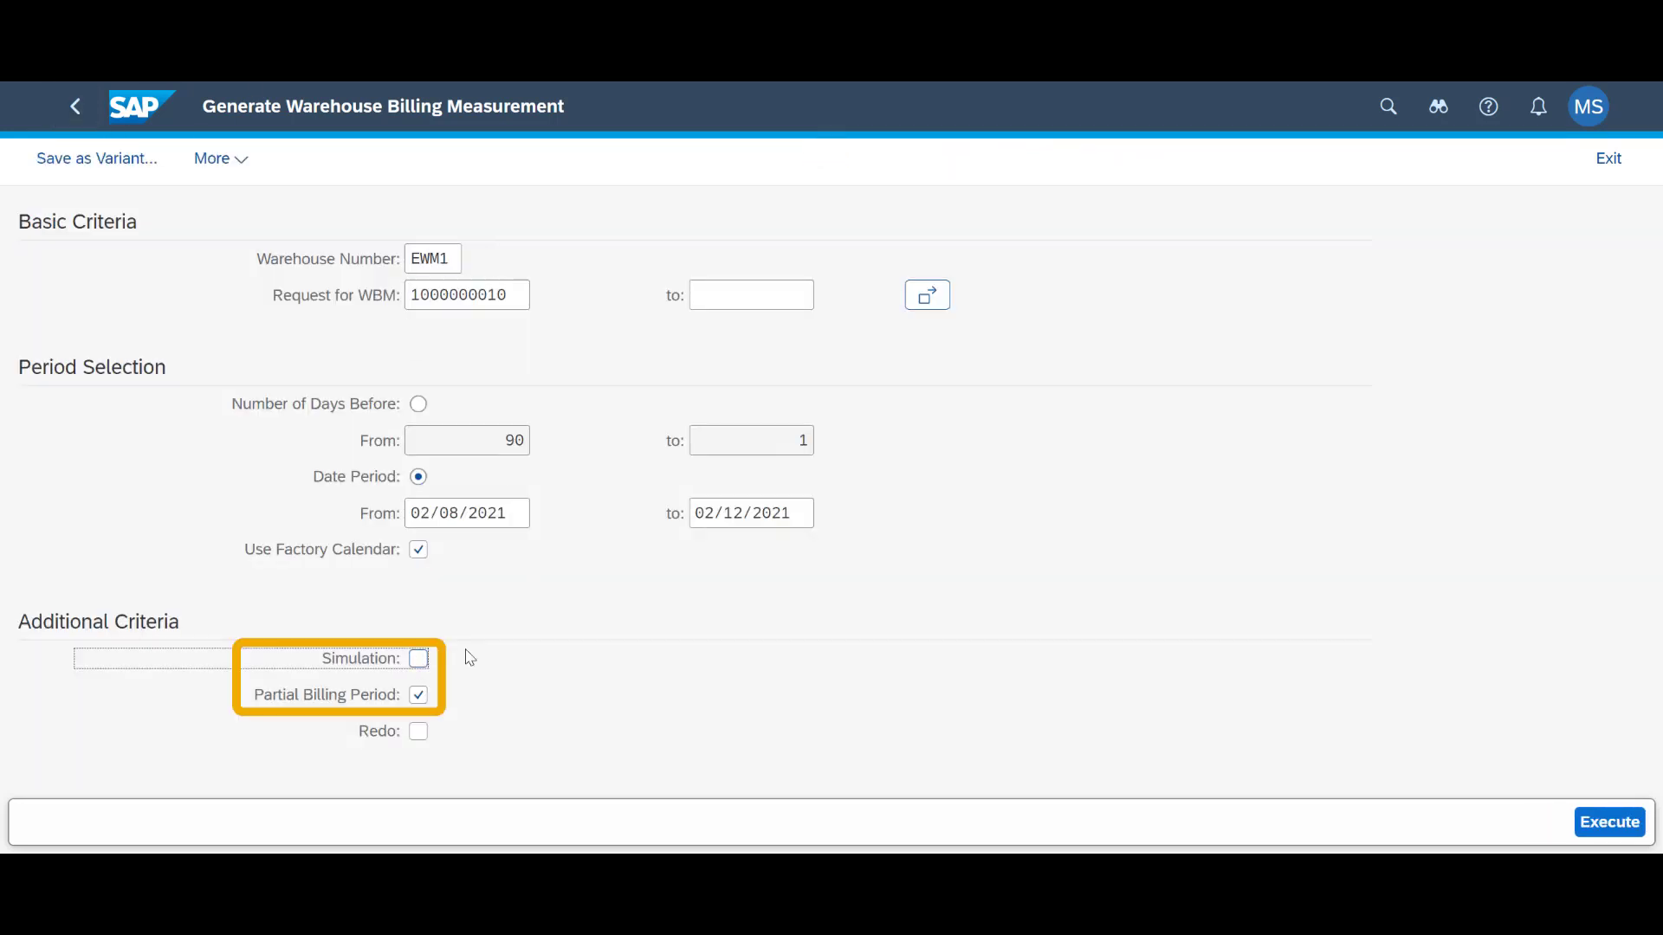
{"action": "left_click", "coordinate": [1616, 824]}
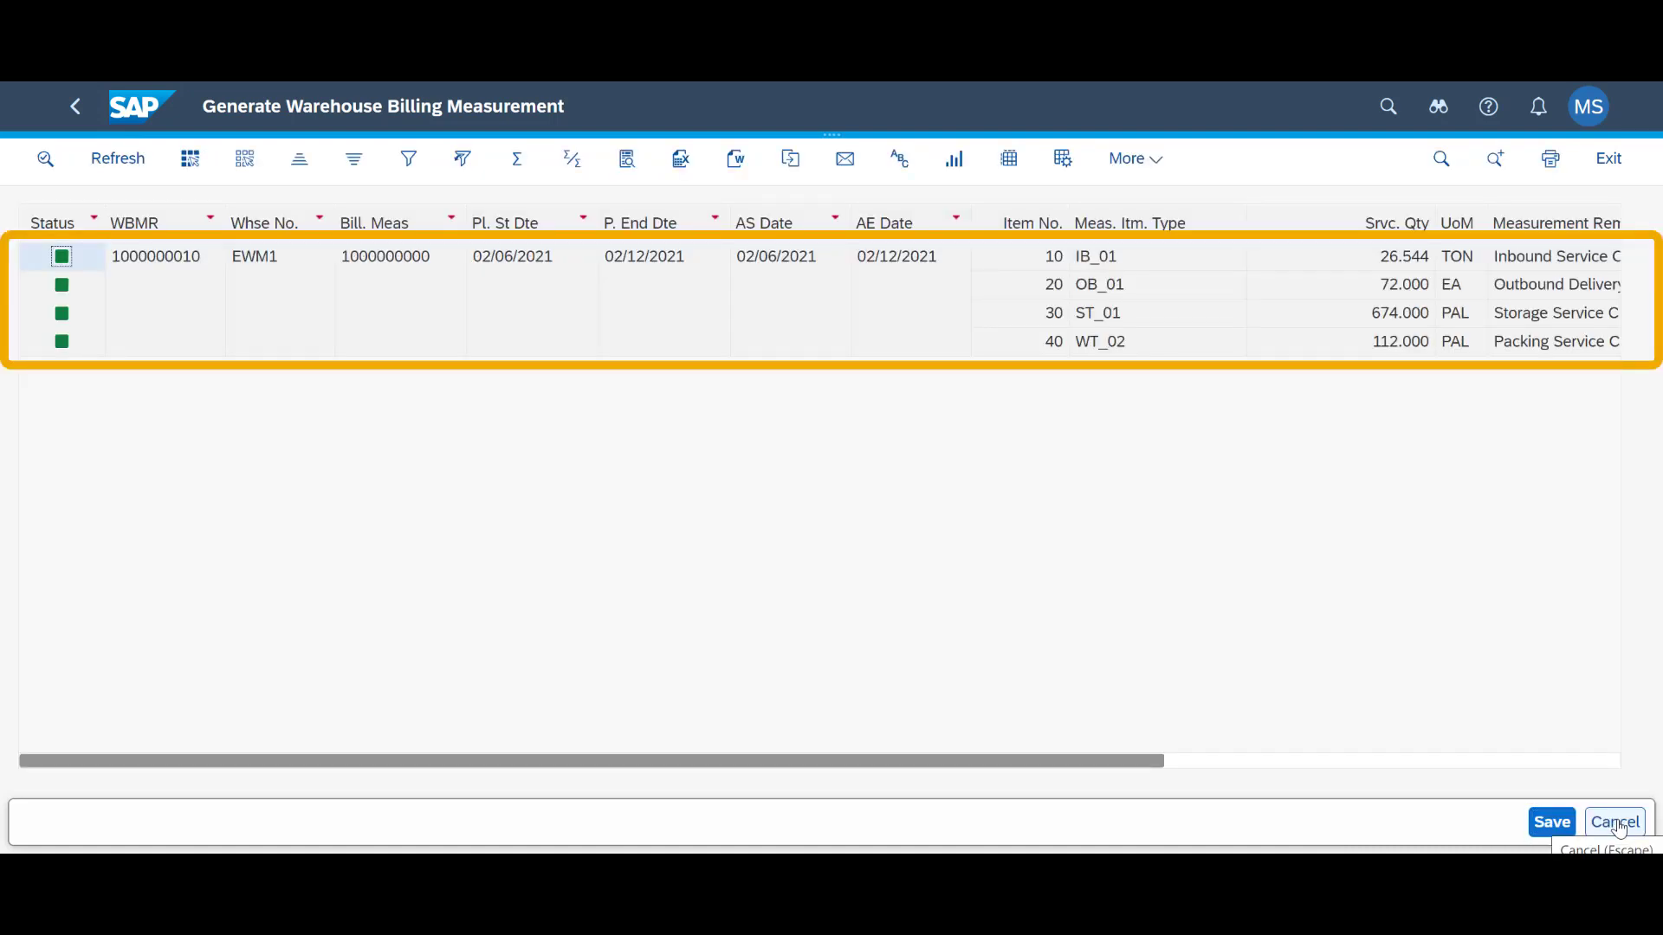
{"action": "left_click", "coordinate": [1550, 823]}
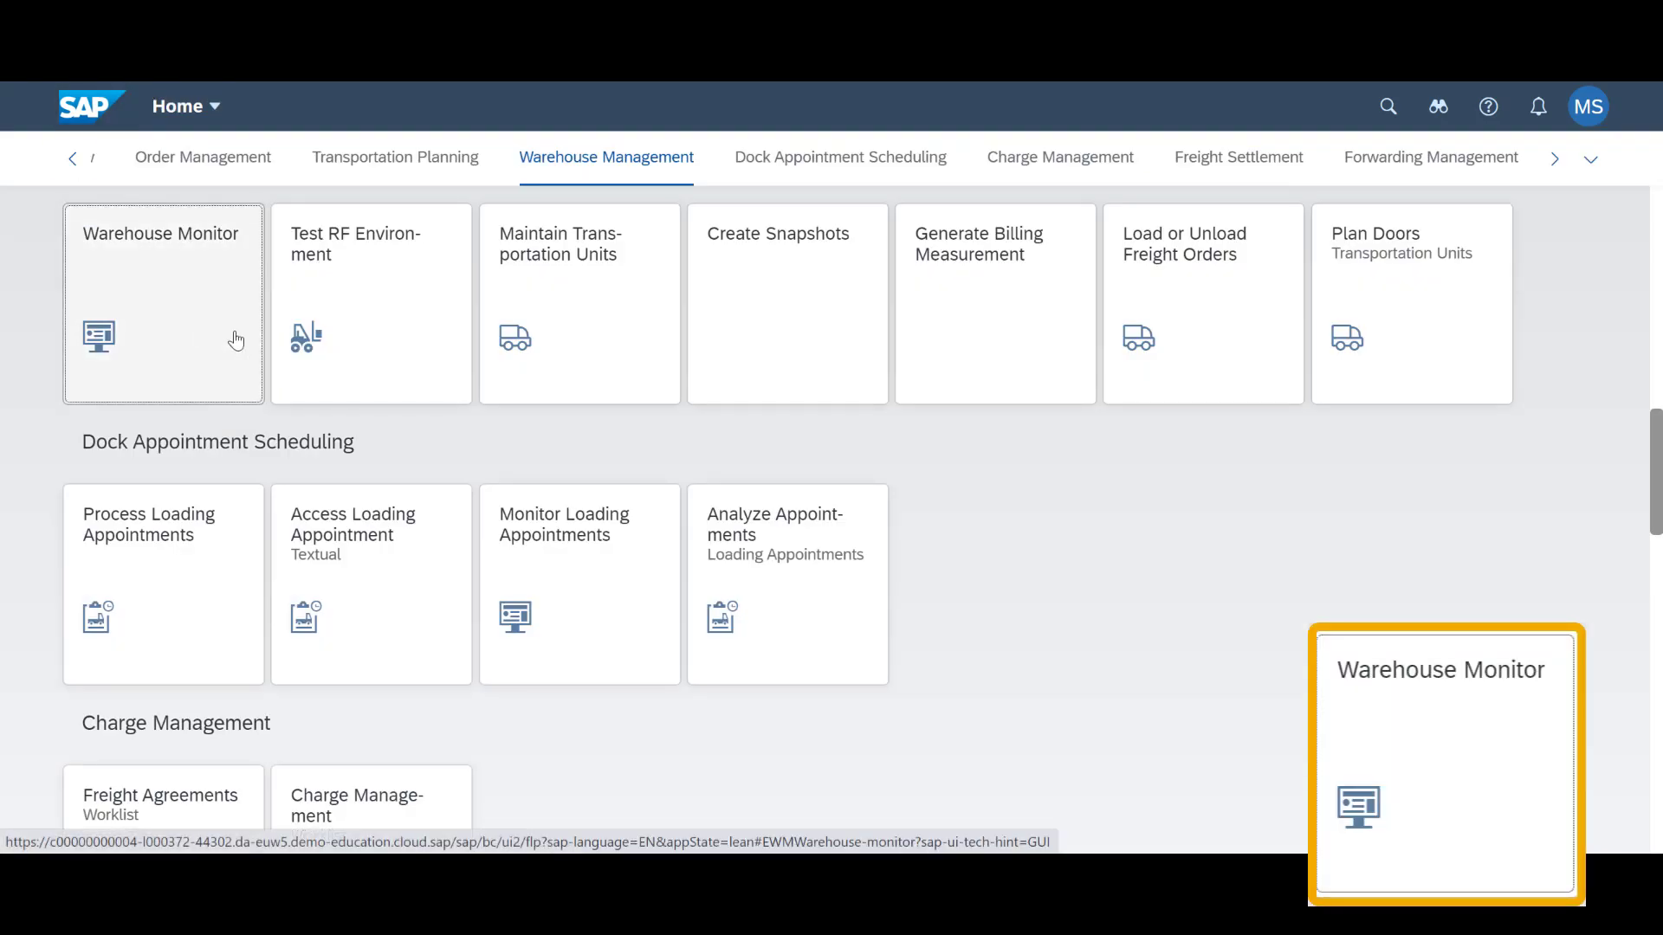
{"action": "left_click", "coordinate": [235, 340]}
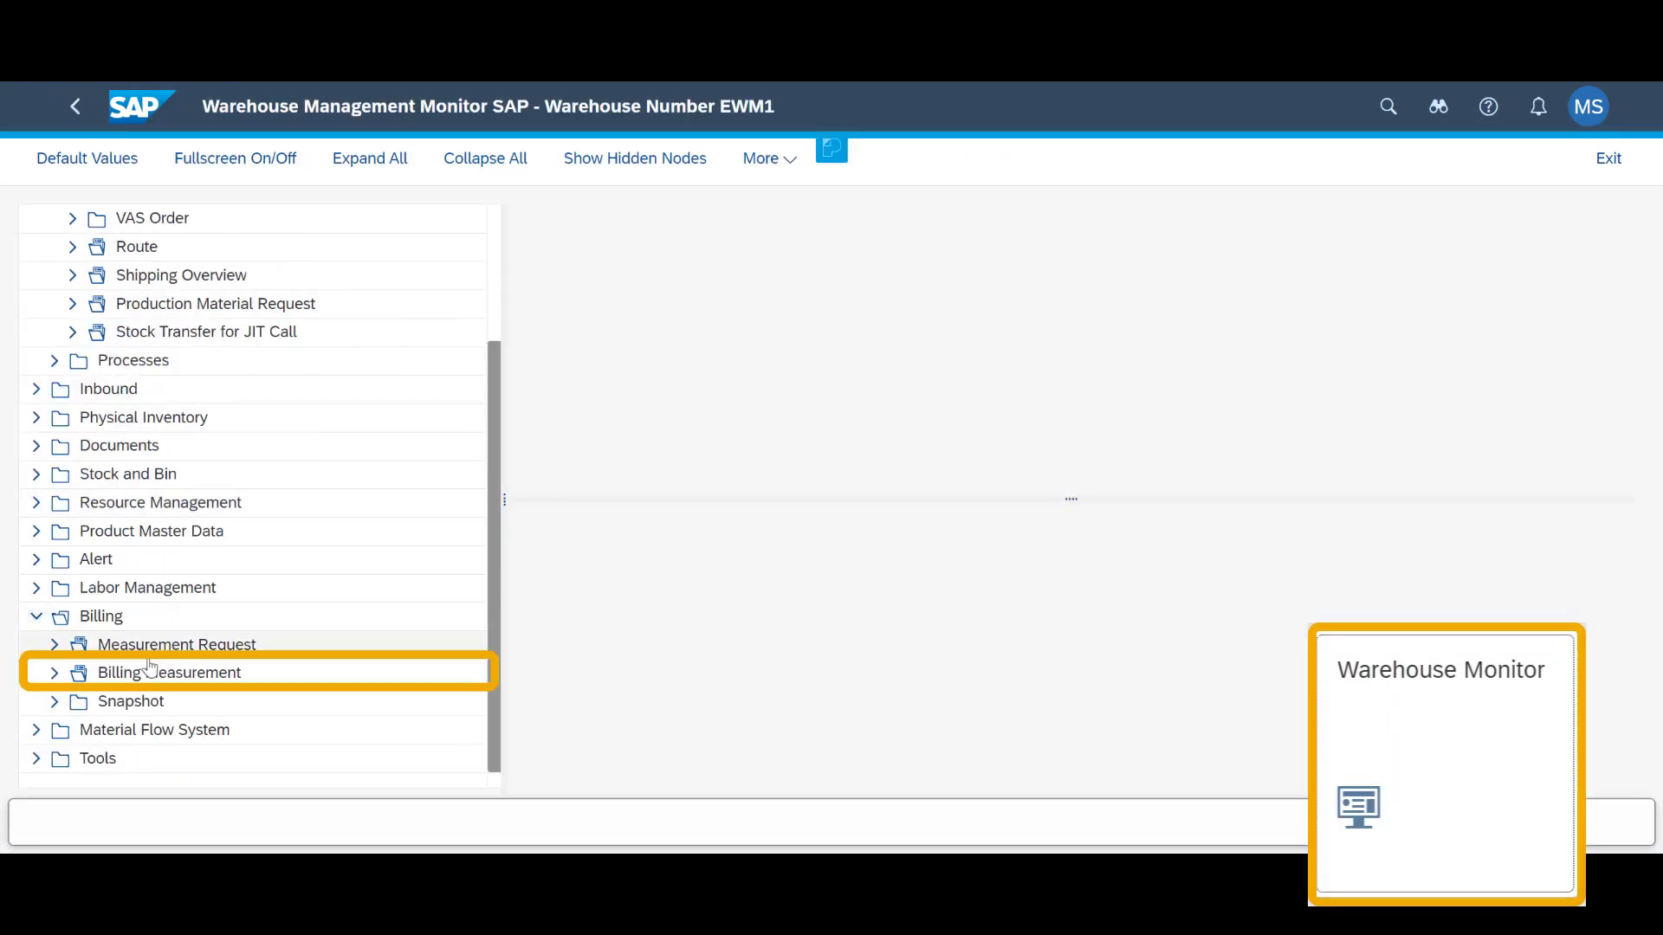
{"action": "left_click", "coordinate": [149, 665]}
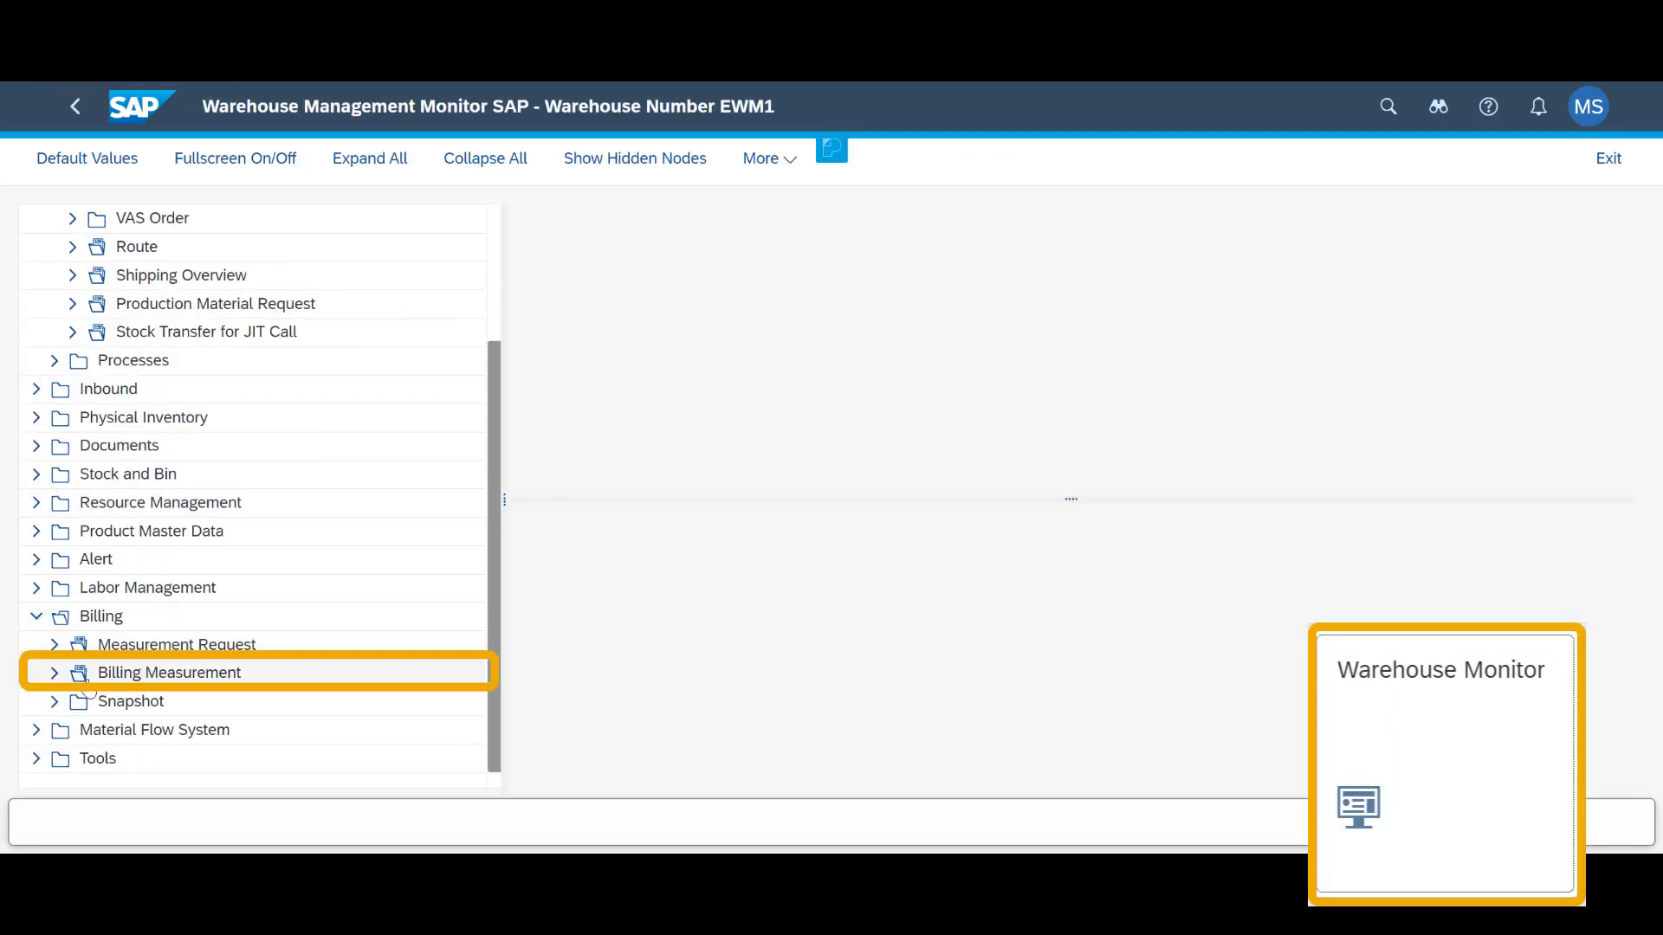
{"action": "double_click", "coordinate": [91, 684]}
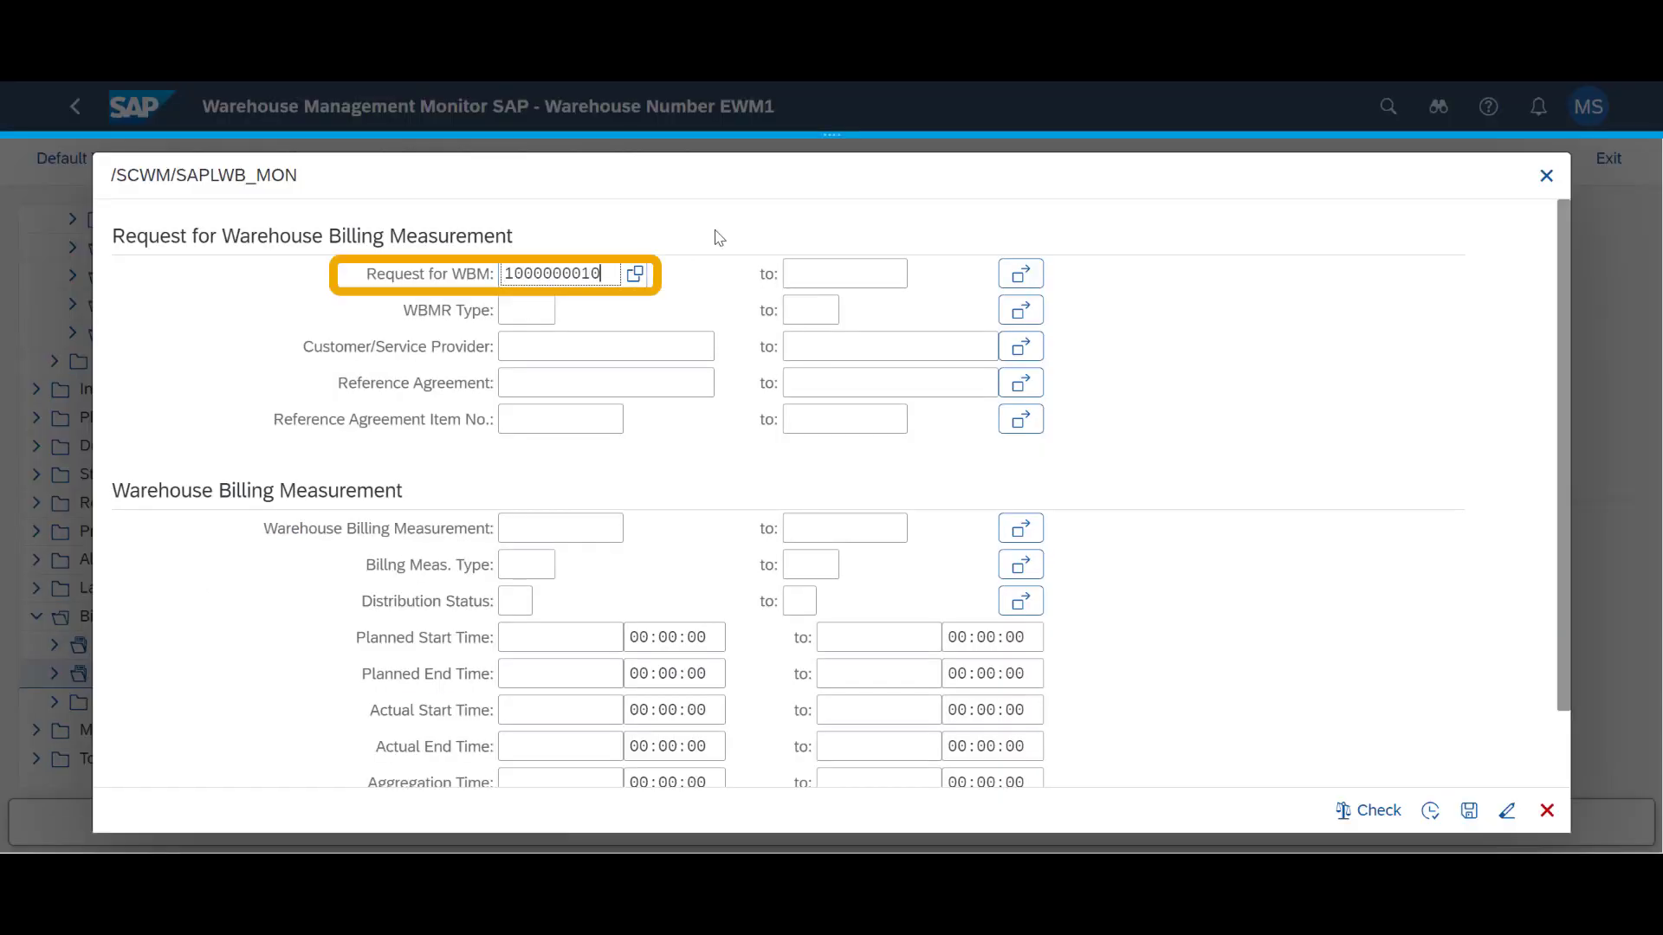
{"action": "left_click", "coordinate": [1431, 810]}
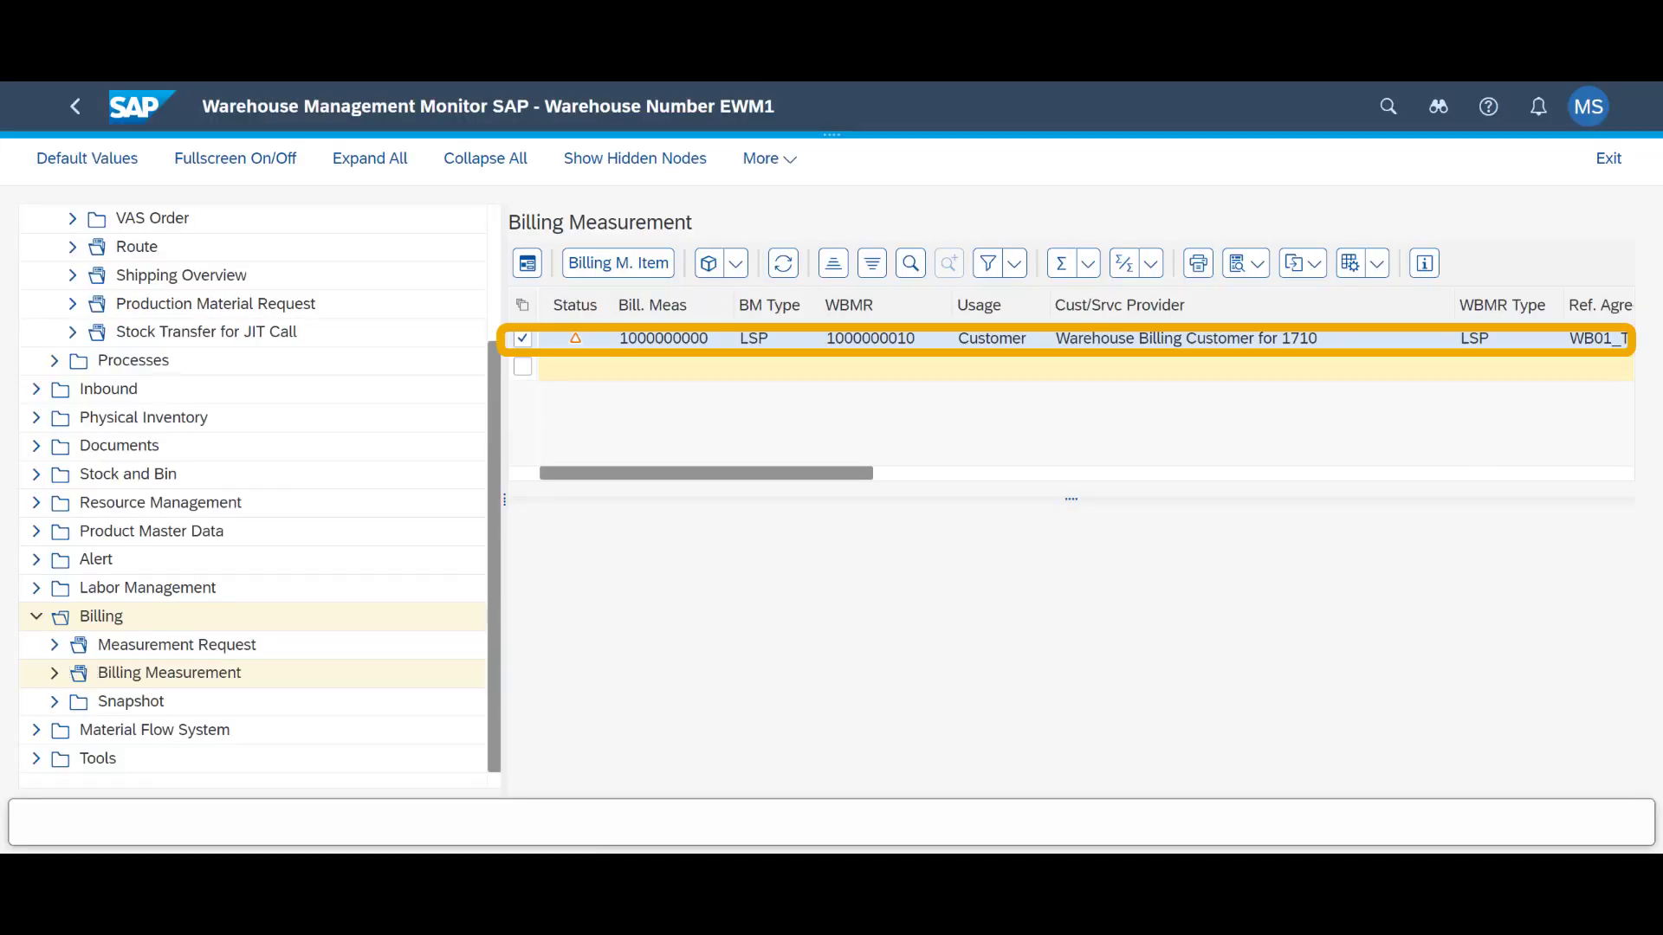
- Display the measurement items of the listed billing measurement and distribute the measurement
{"action": "left_click", "coordinate": [618, 262]}
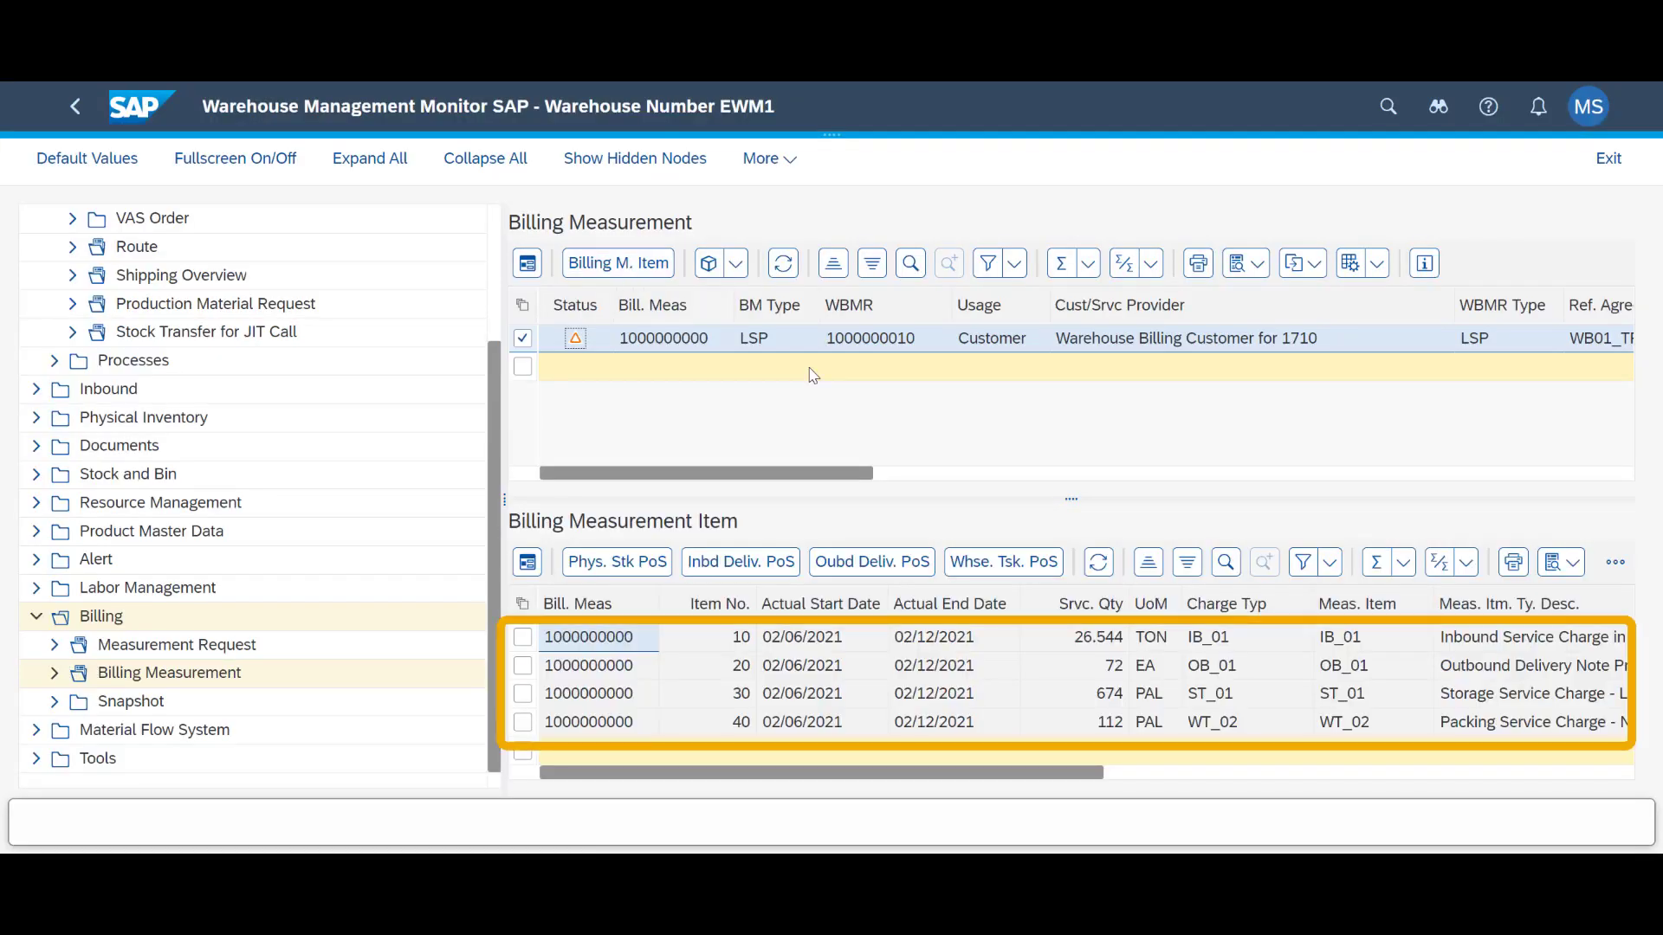
{"action": "left_click_drag", "start_coordinate": [939, 774], "coordinate": [893, 782]}
{"action": "left_click", "coordinate": [735, 262]}
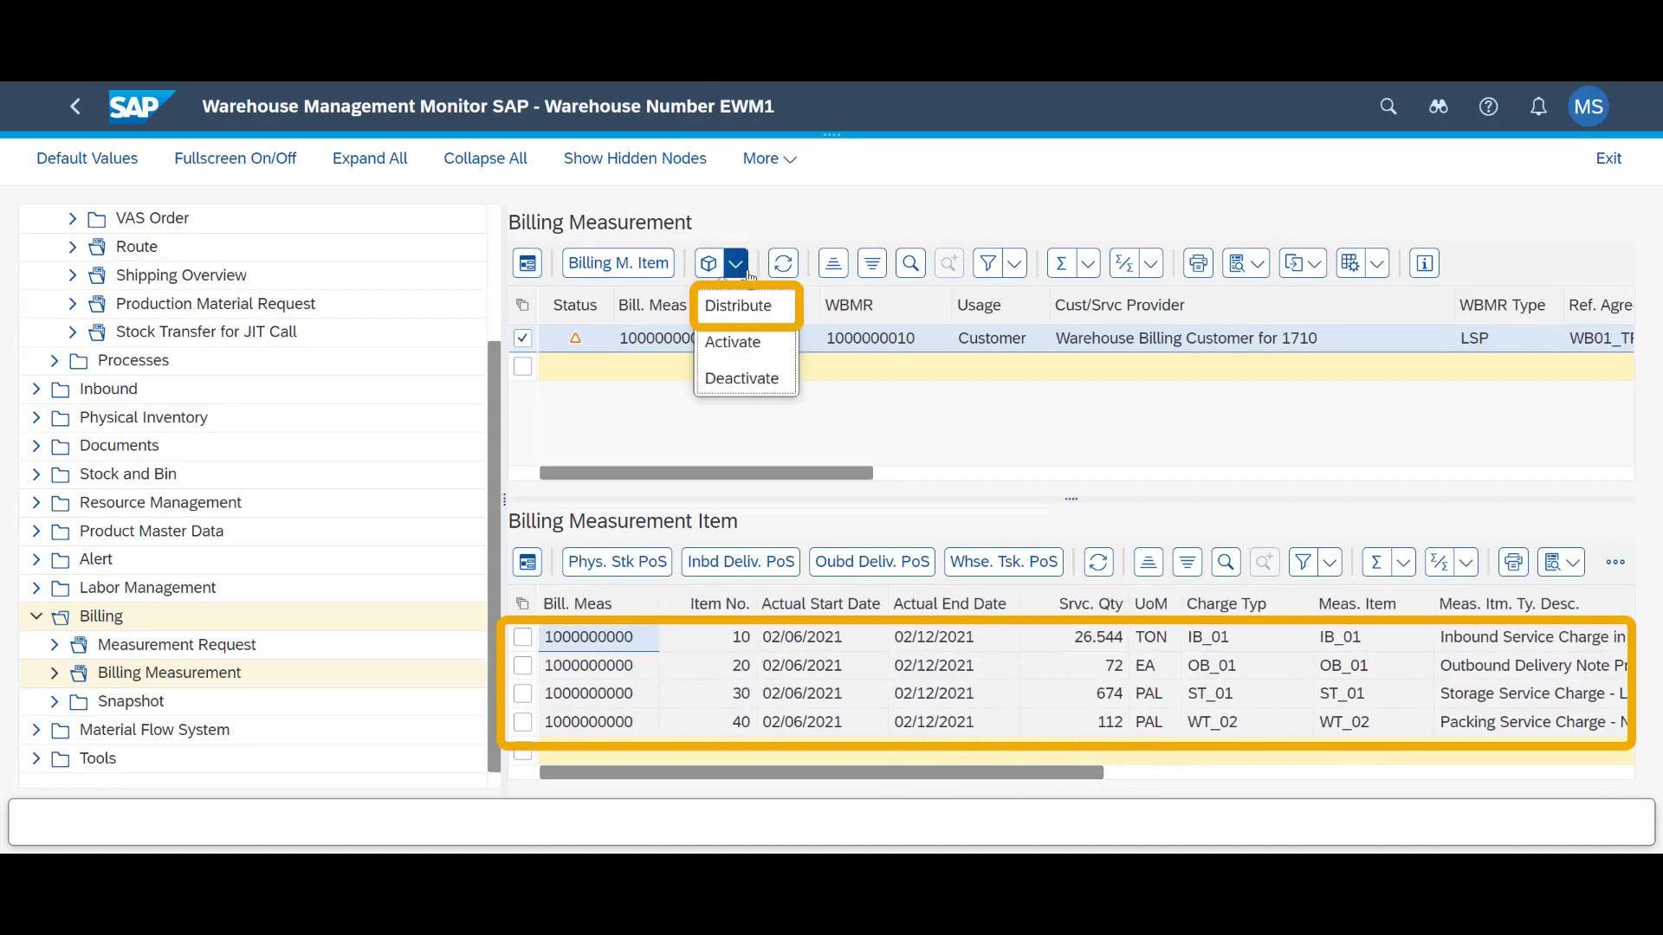
{"action": "left_click", "coordinate": [737, 308]}
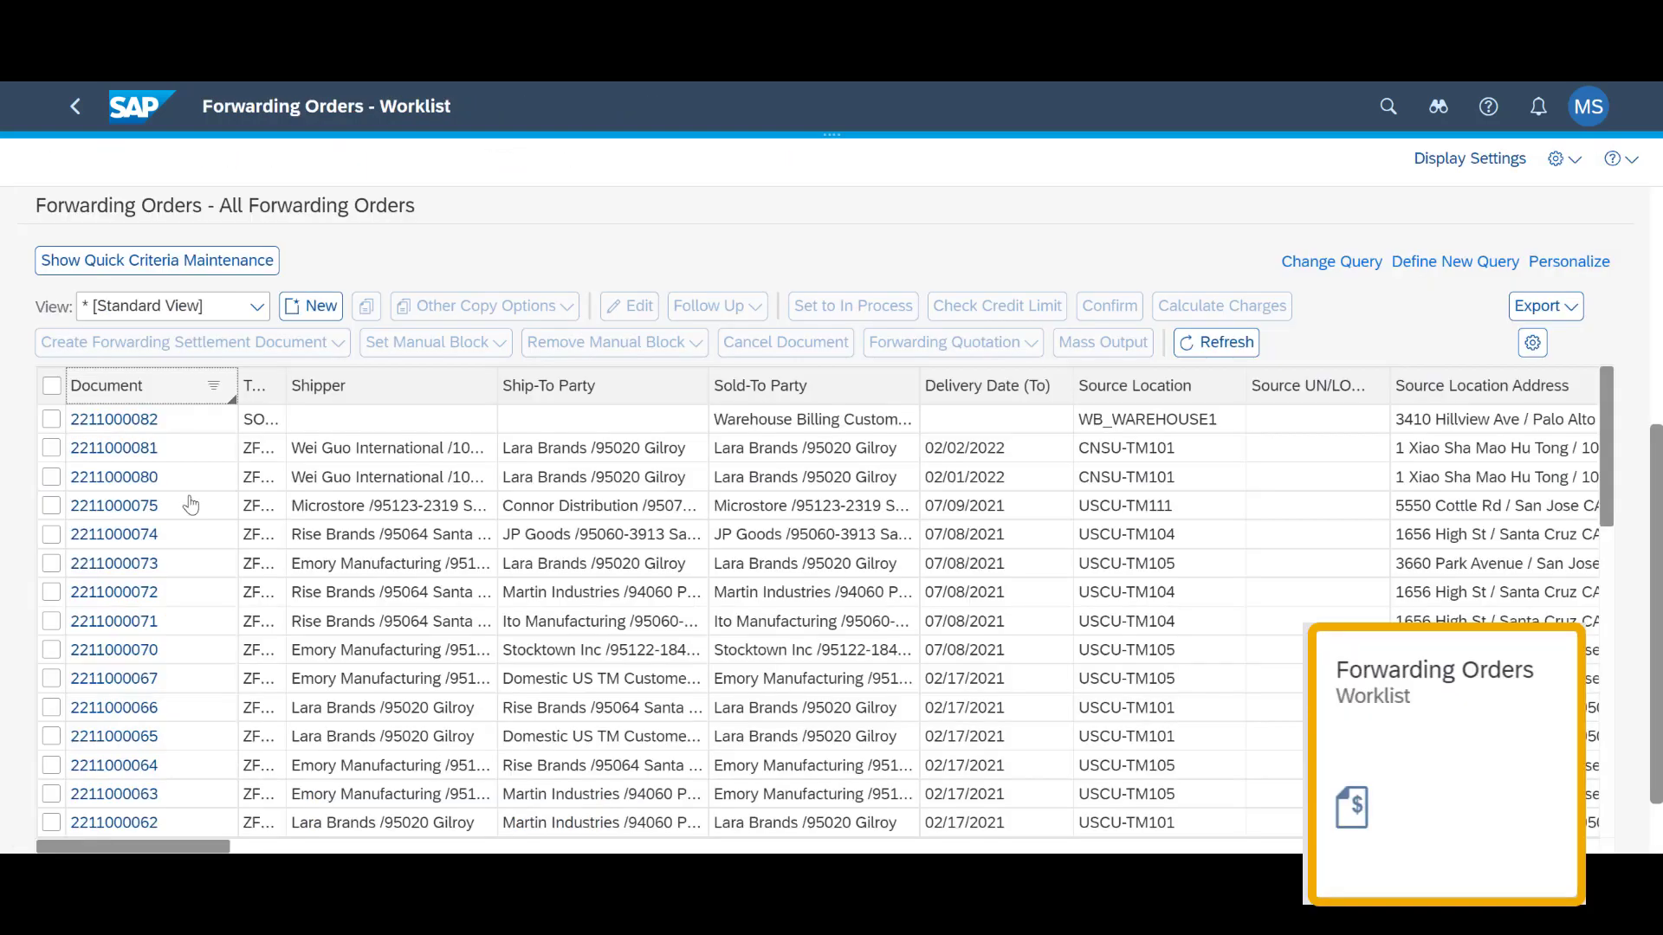
- Open the SOWB forwarding order for source location WB_WAREHOUSE1 from the Forwarding Orders worklist and calculate its charges
{"action": "left_click", "coordinate": [147, 424]}
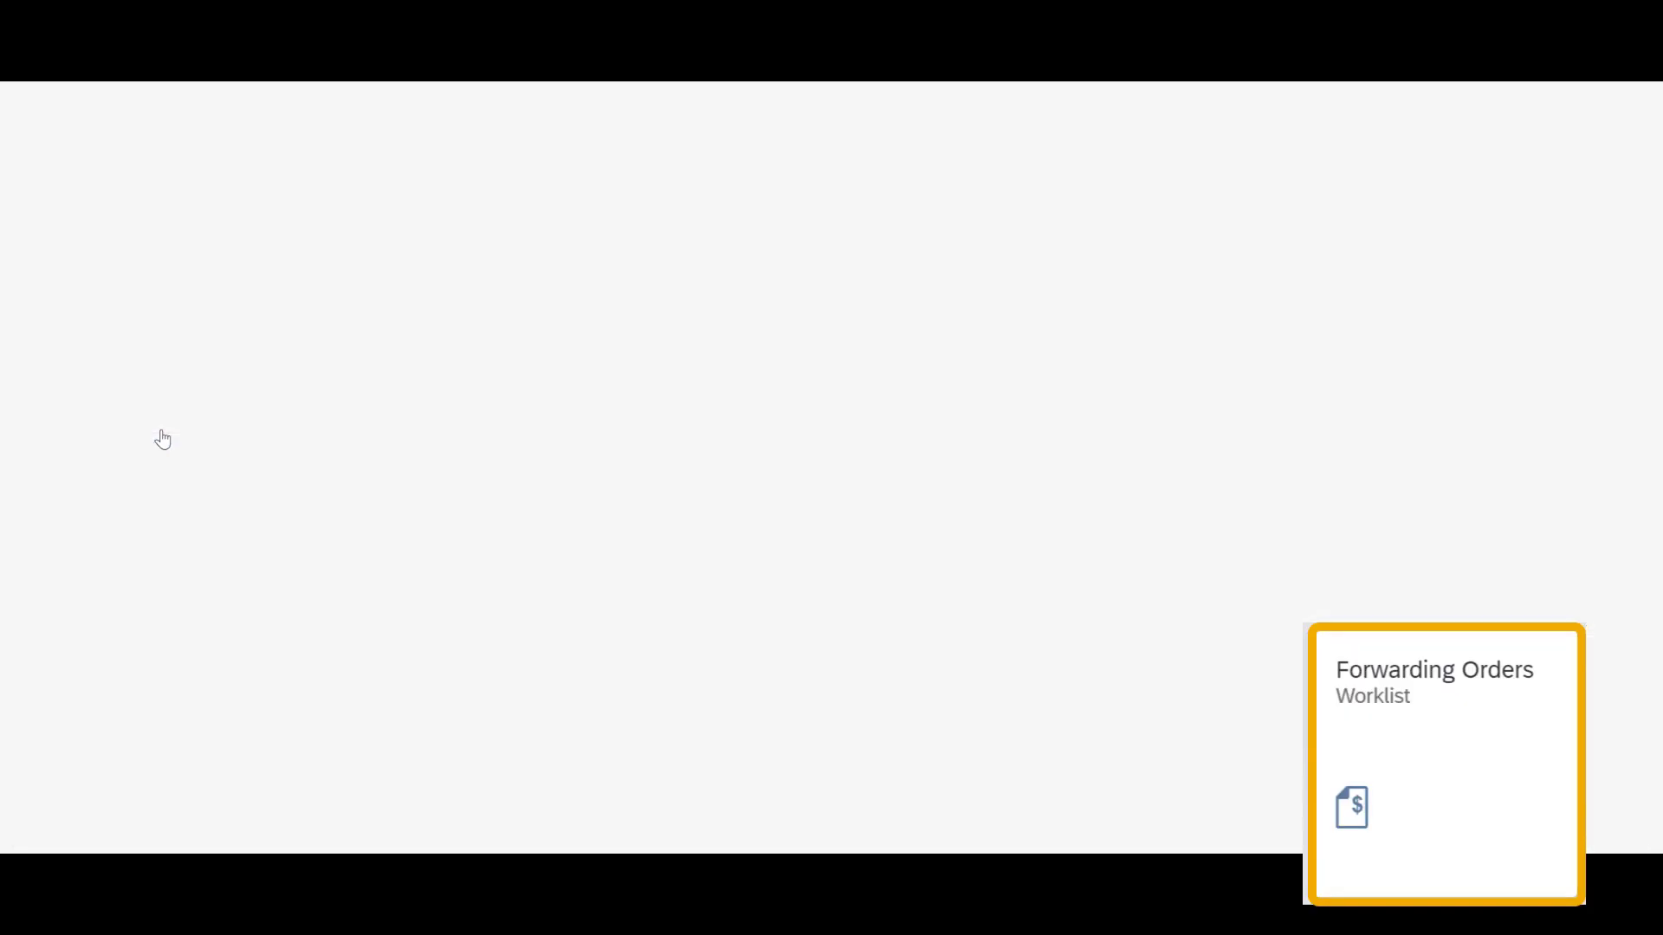
{"action": "scroll", "coordinate": [791, 352], "scroll_direction": "down", "scroll_amount": 4}
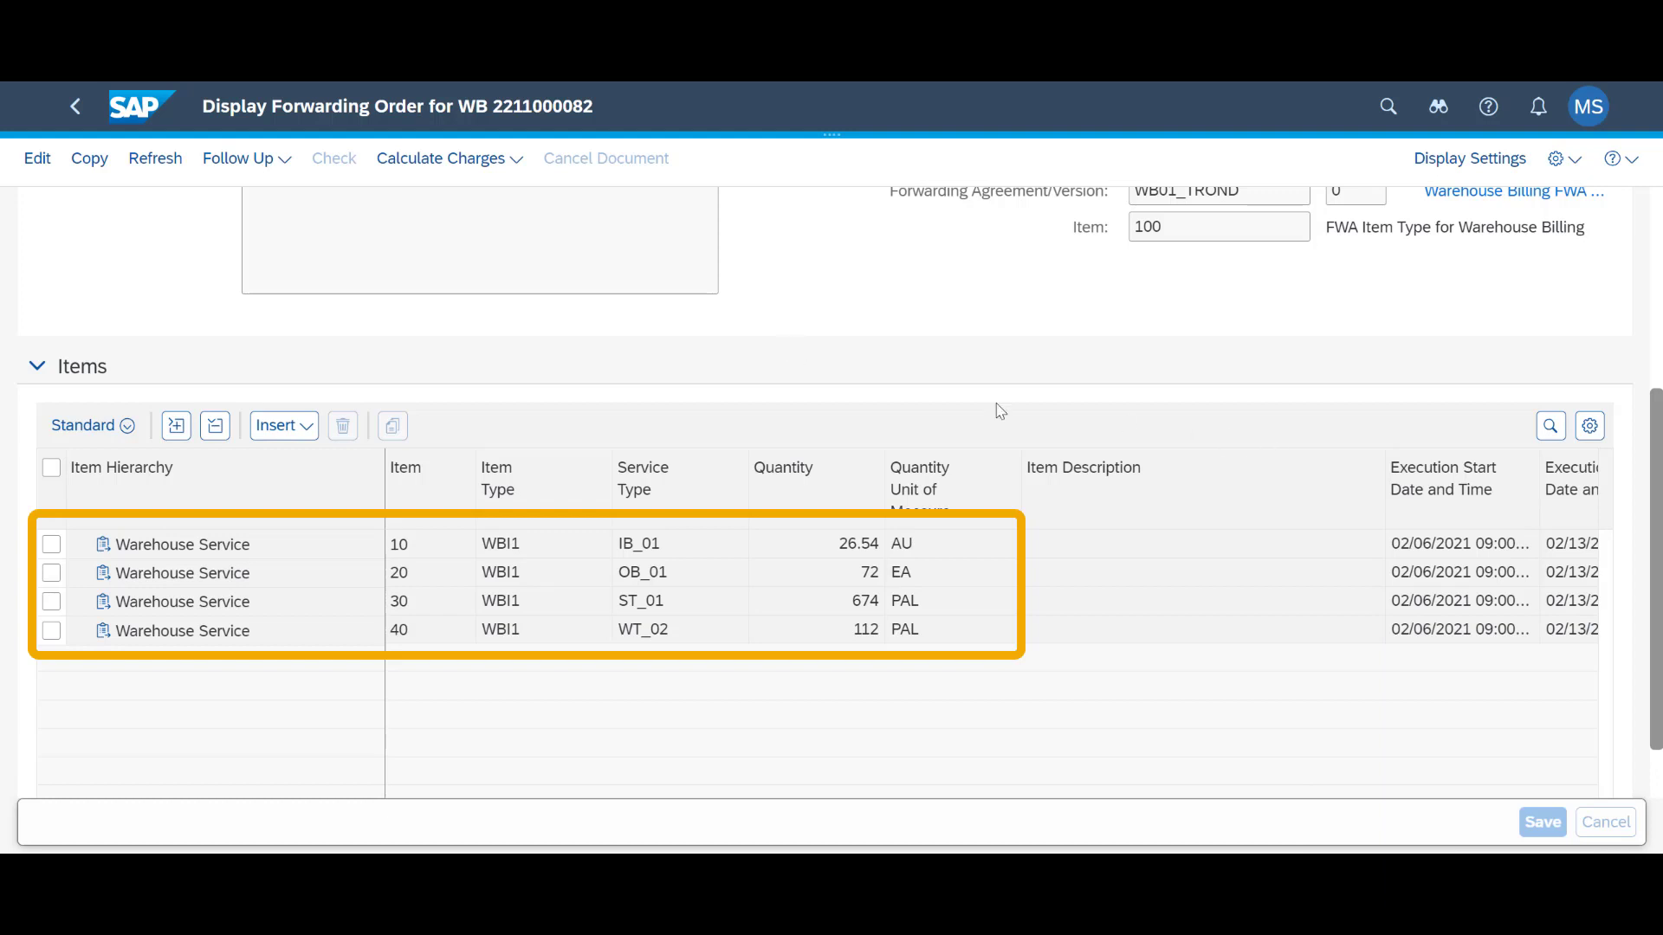
{"action": "left_click", "coordinate": [450, 158]}
{"action": "left_click", "coordinate": [496, 194]}
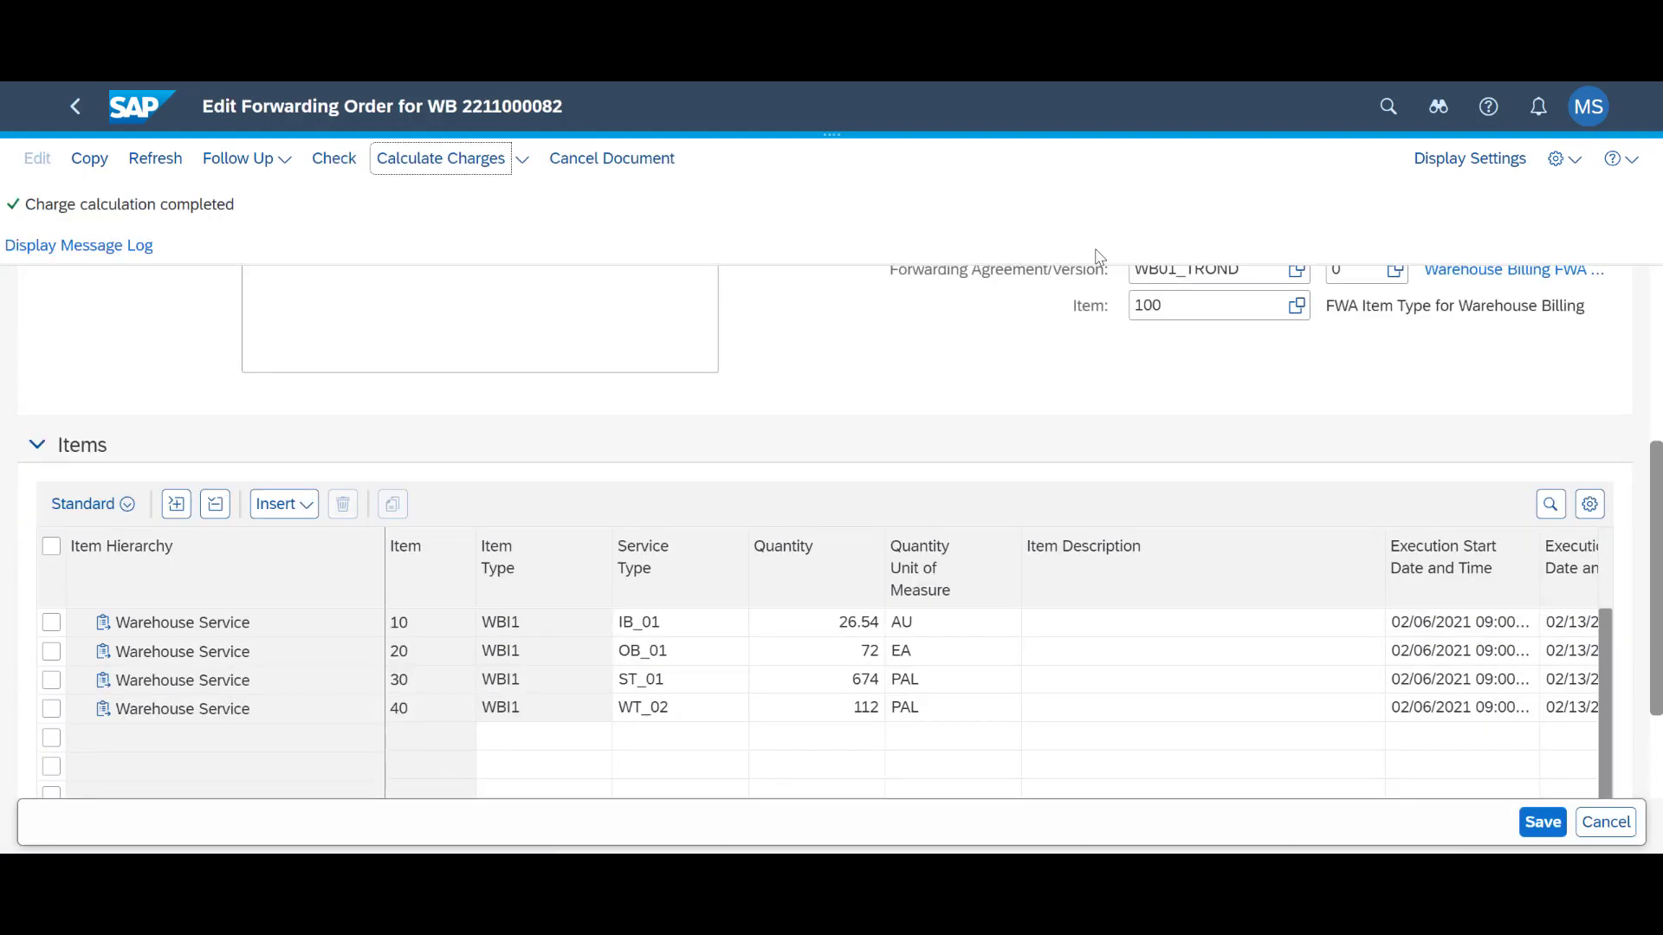
- Examine the forwarding order's charge items, expanding the charge hierarchy and widening the calculated amount column to read rates and amounts
{"action": "scroll", "coordinate": [1210, 511], "scroll_direction": "up", "scroll_amount": 4}
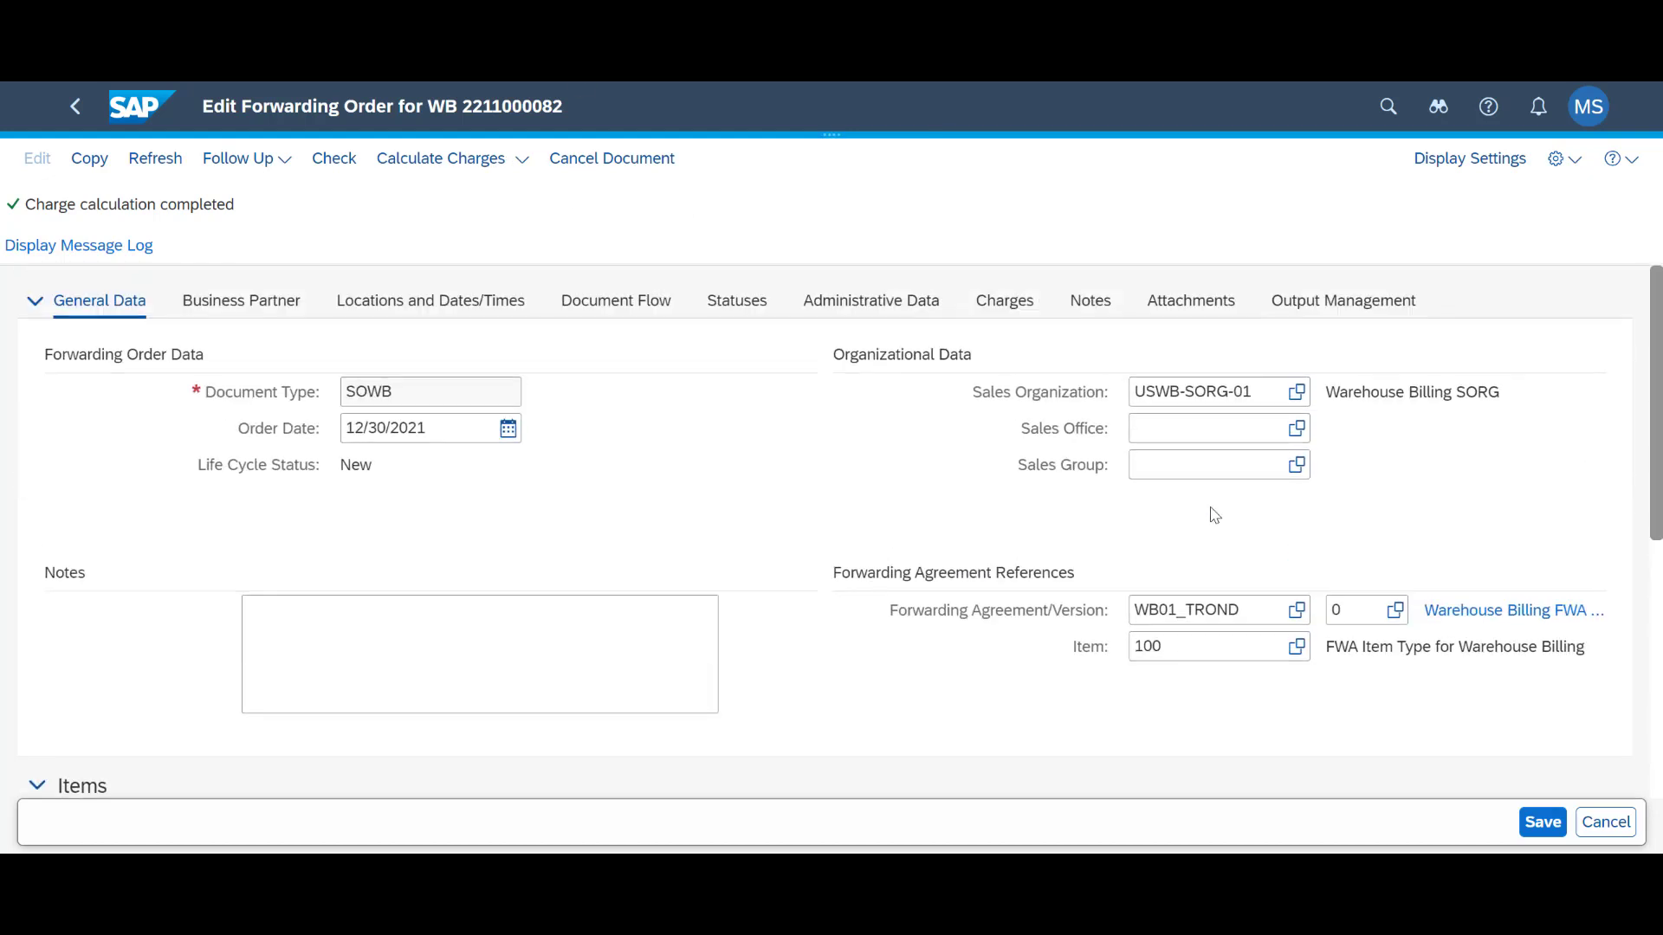
{"action": "left_click", "coordinate": [1005, 301]}
{"action": "scroll", "coordinate": [1093, 351], "scroll_direction": "down", "scroll_amount": 4}
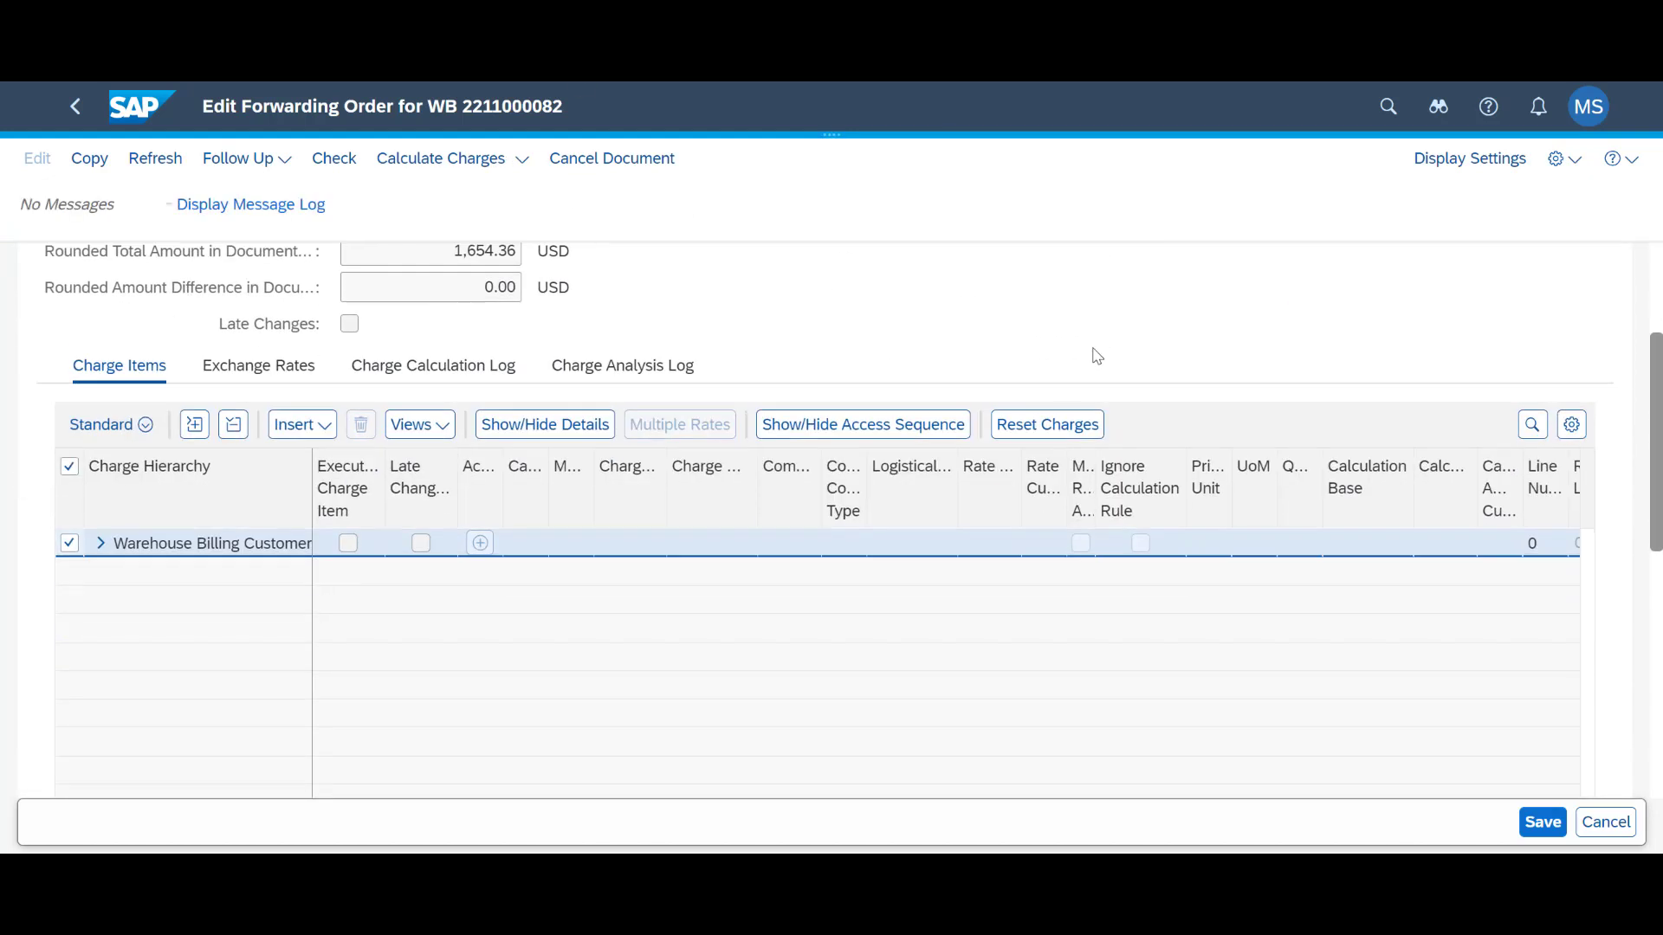
{"action": "left_click", "coordinate": [102, 545]}
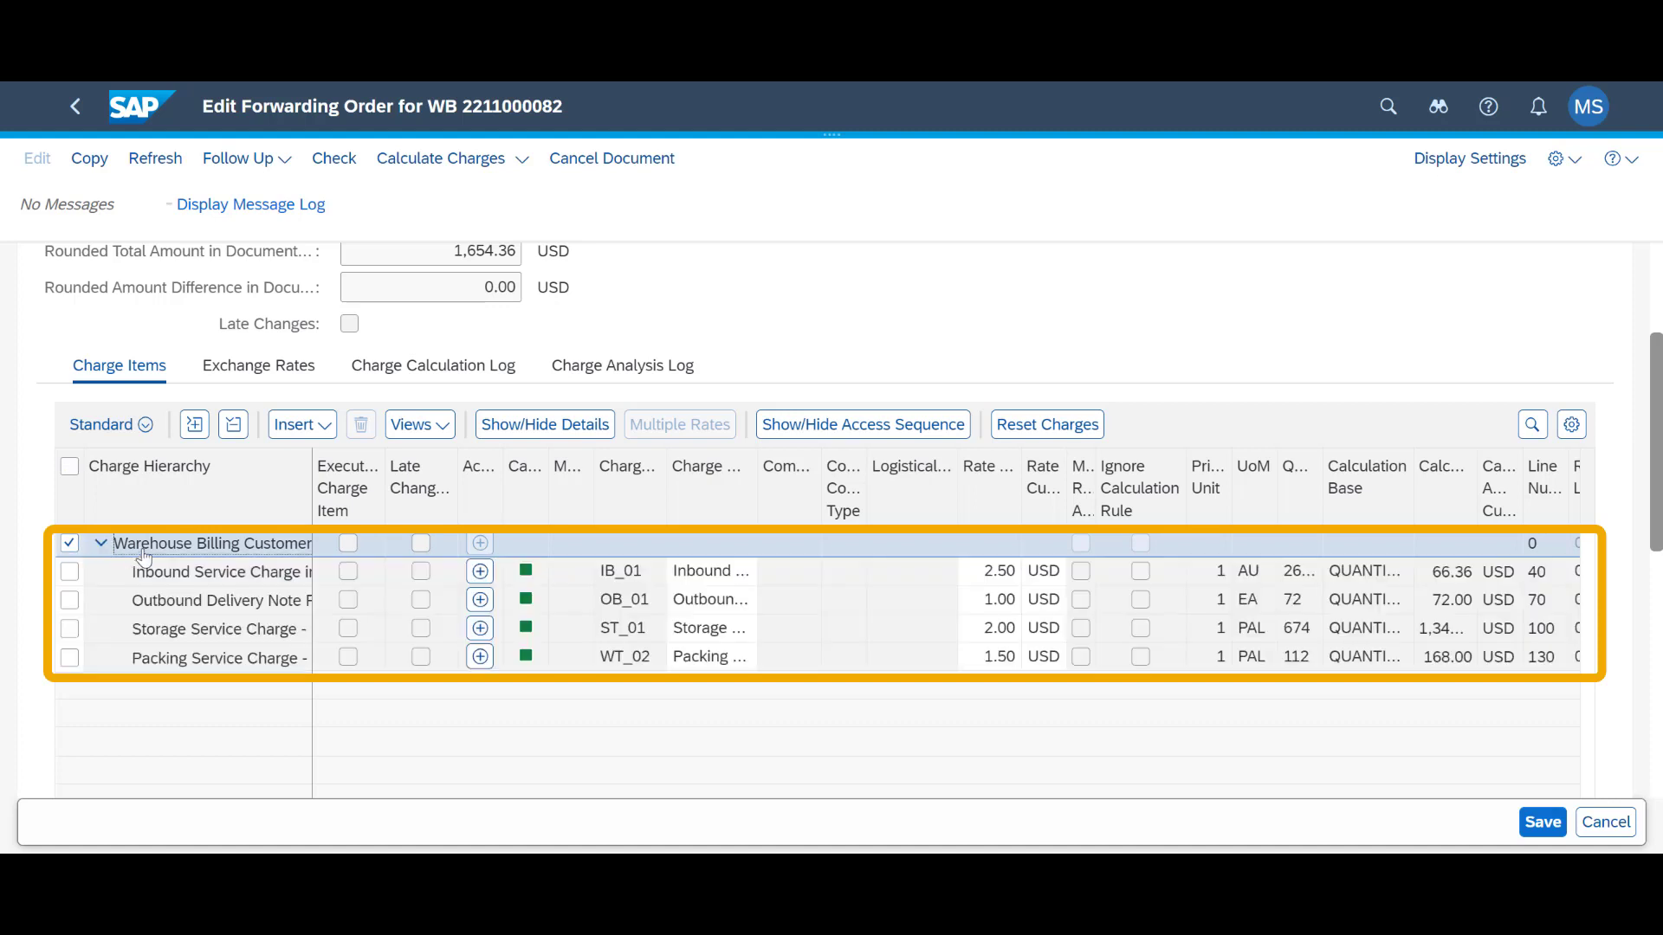
{"action": "left_click_drag", "start_coordinate": [365, 463], "coordinate": [471, 457]}
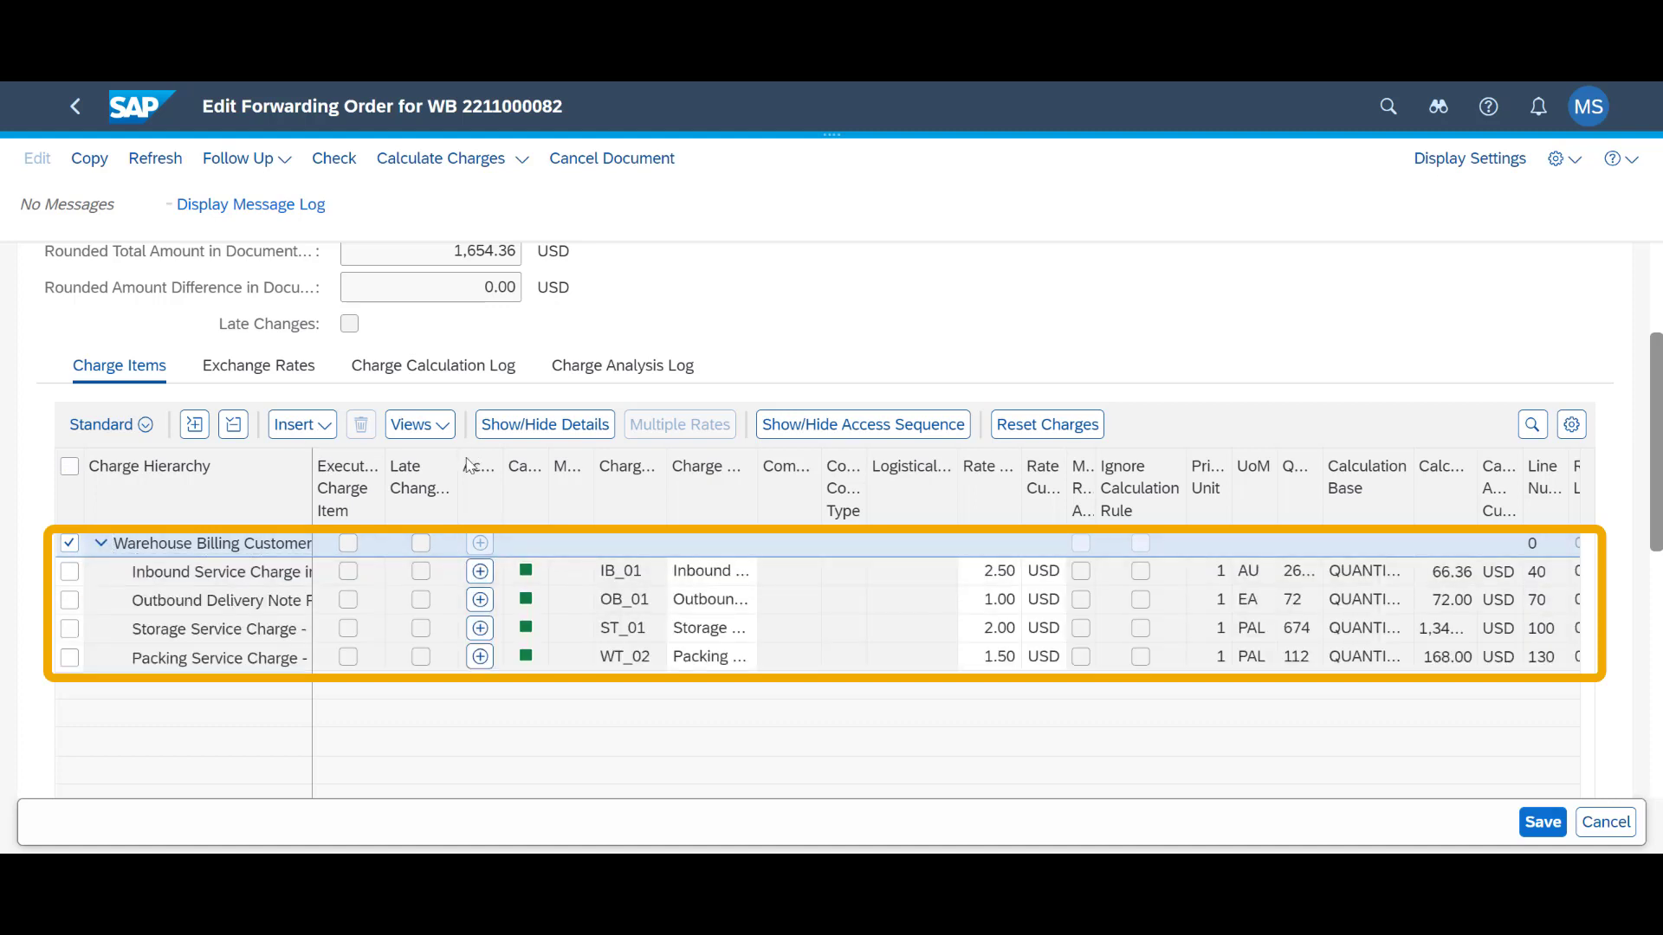
{"action": "scroll", "coordinate": [656, 759], "scroll_direction": "down", "scroll_amount": 1}
{"action": "left_click_drag", "start_coordinate": [1108, 732], "coordinate": [1338, 728]}
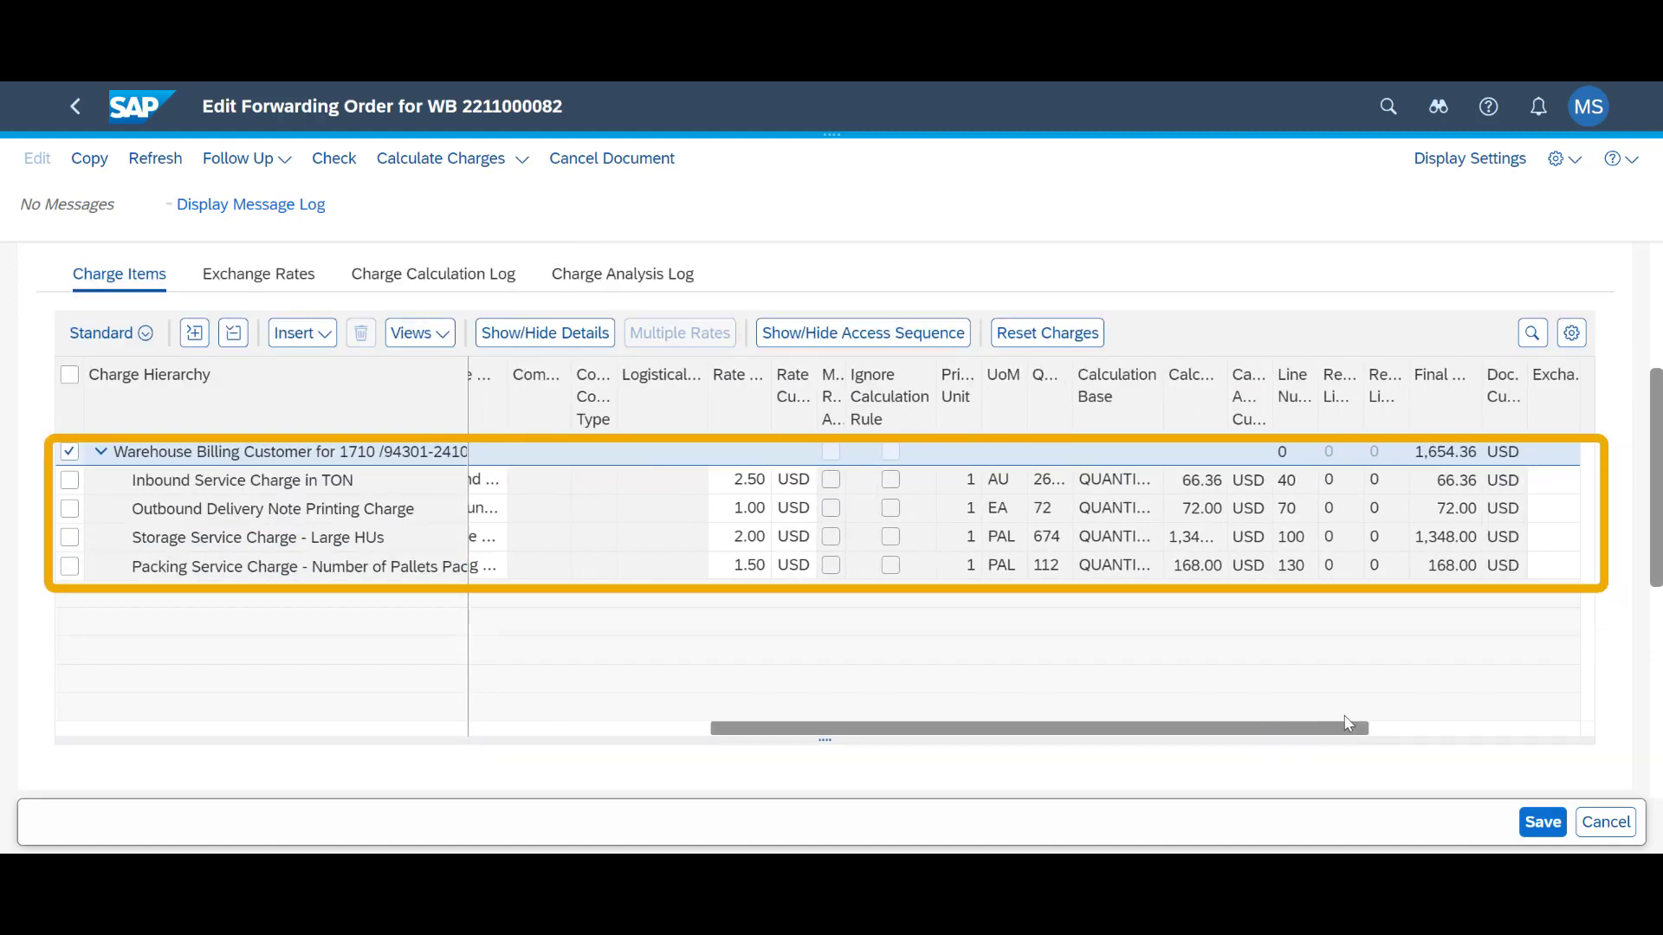
{"action": "scroll", "coordinate": [1173, 482], "scroll_direction": "up", "scroll_amount": 1}
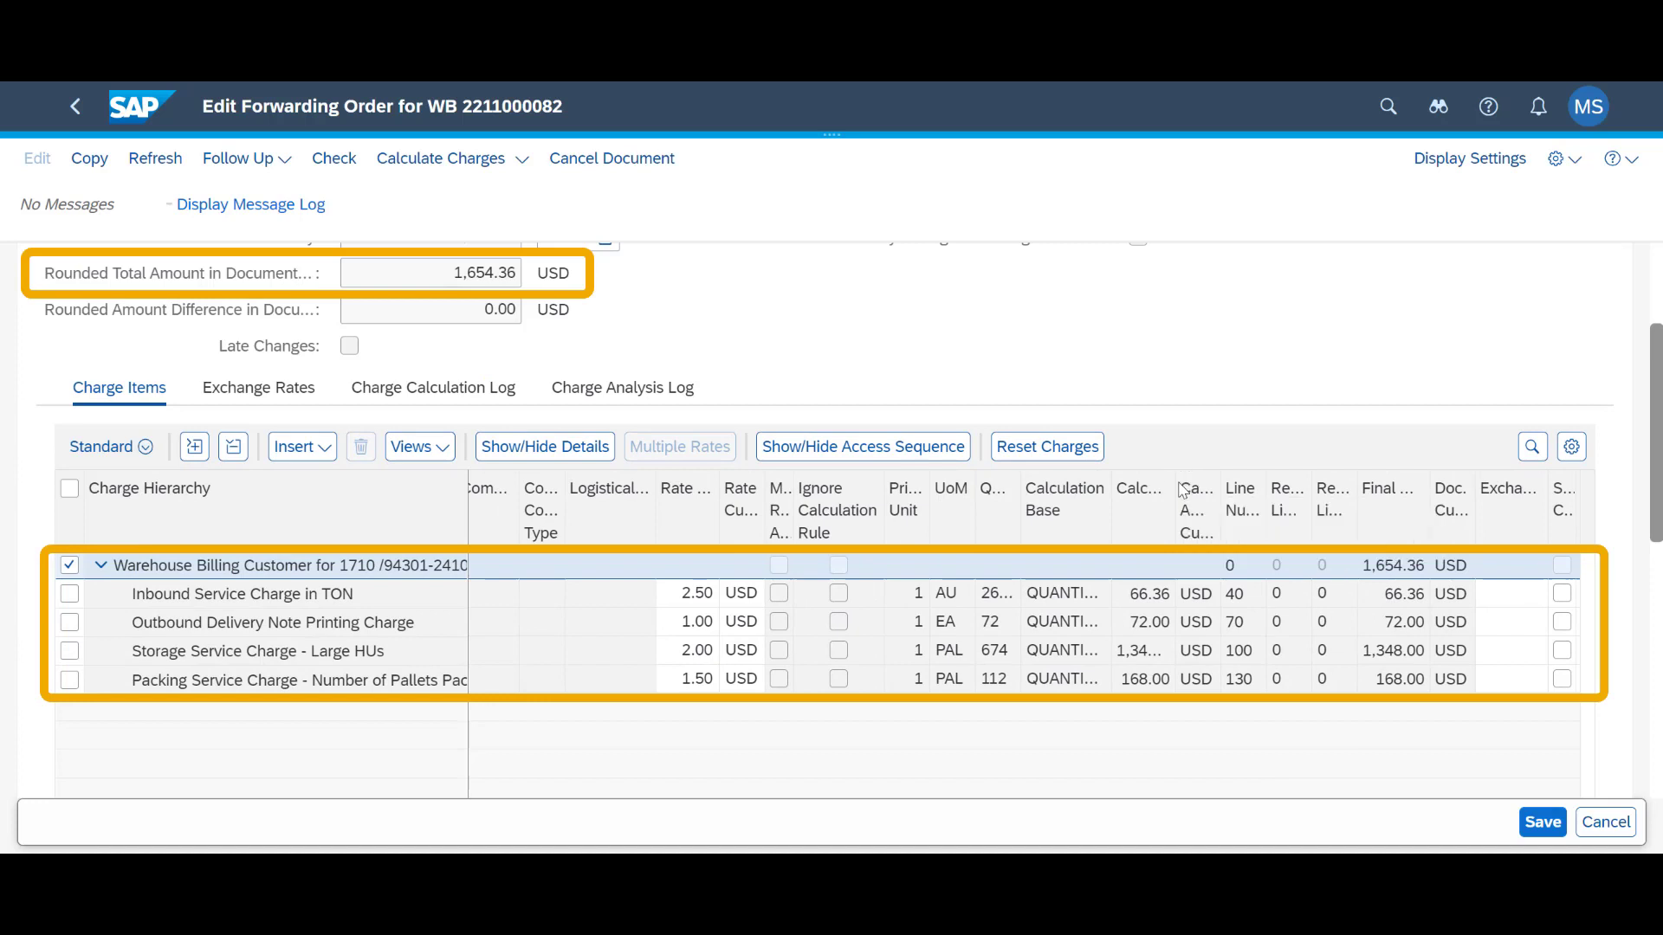
{"action": "double_click", "coordinate": [1176, 489]}
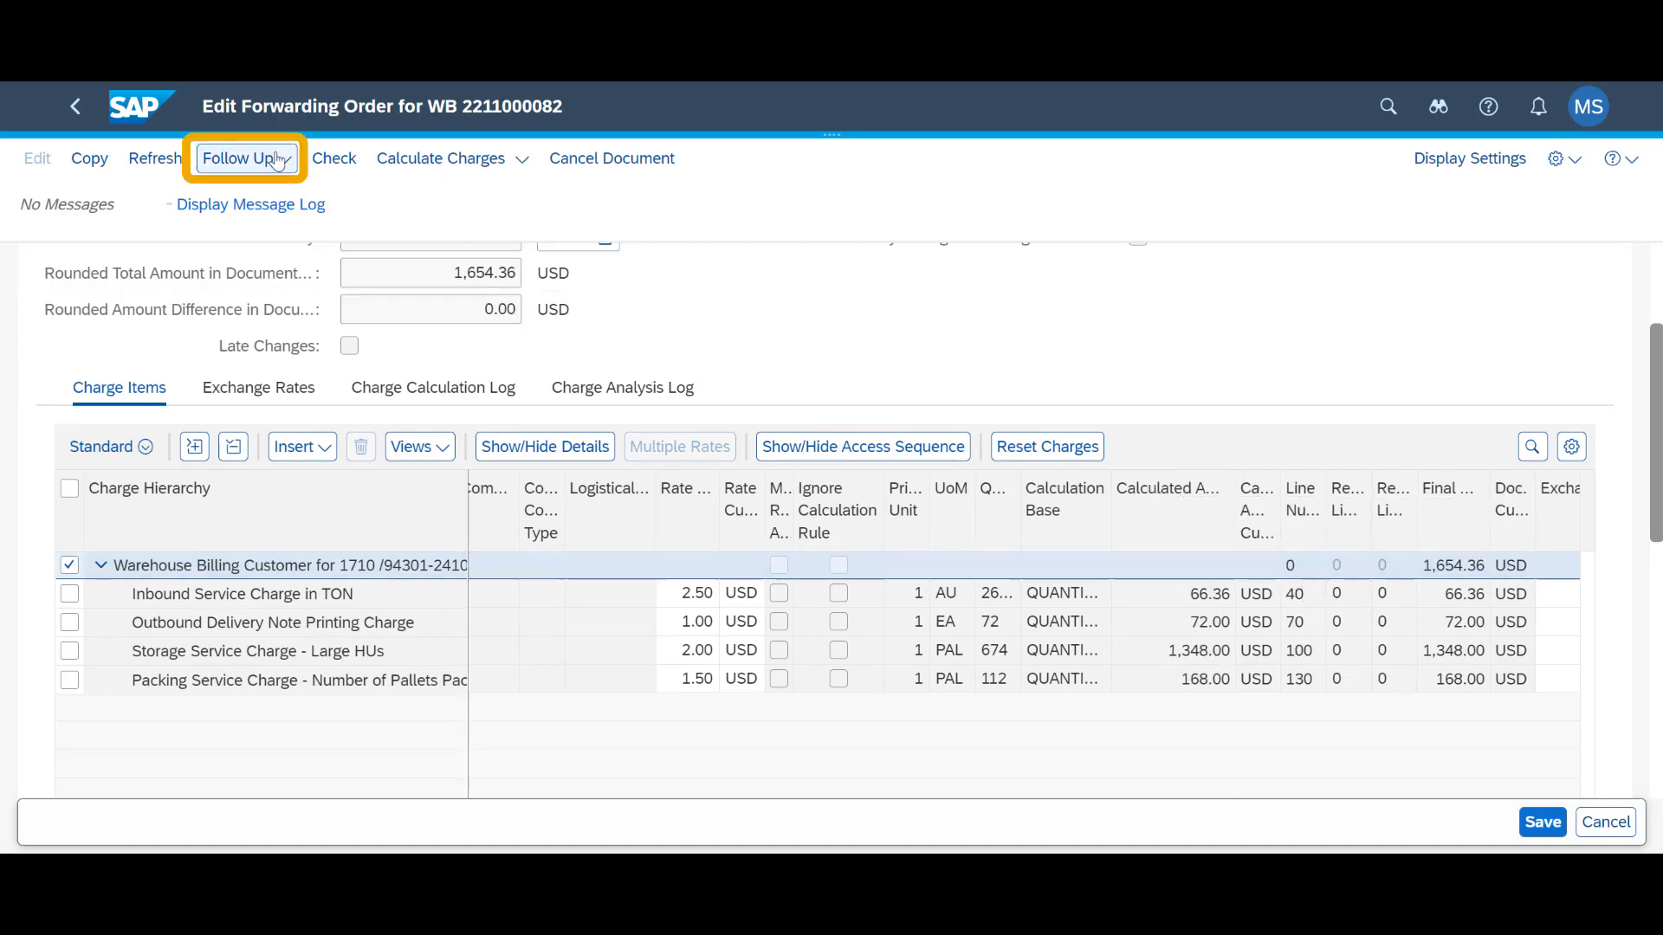
- Save the forwarding order and create its forwarding settlement document for the sold-to party with all settlement groups selected
{"action": "left_click", "coordinate": [243, 159]}
{"action": "left_click", "coordinate": [285, 201]}
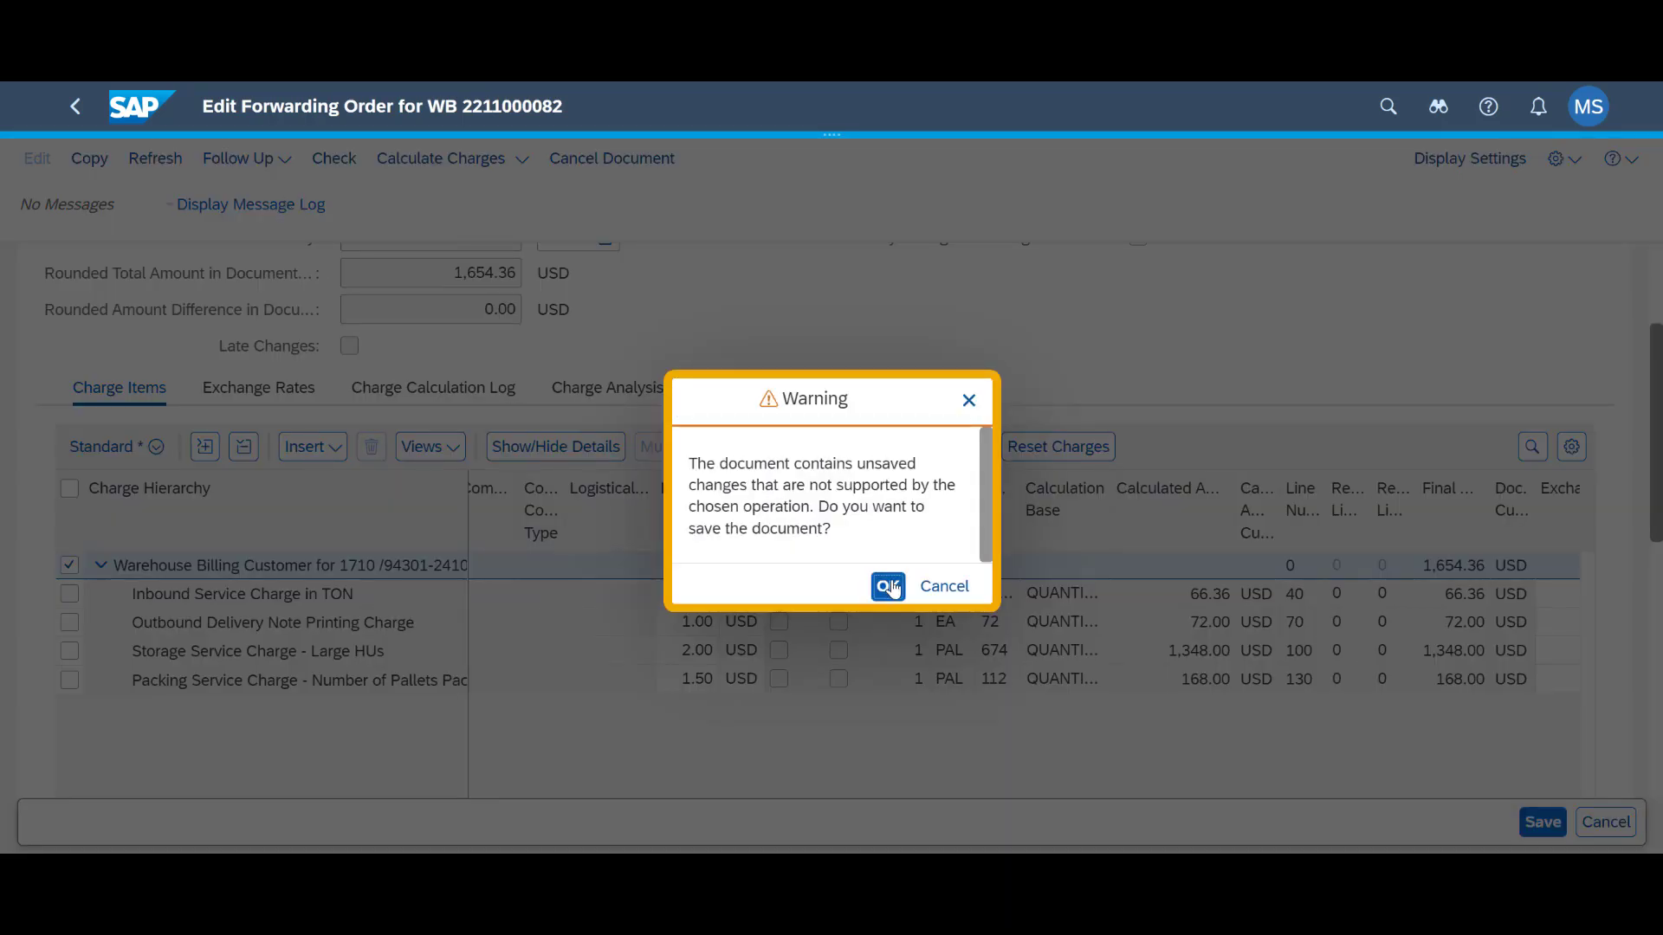
{"action": "left_click", "coordinate": [889, 588]}
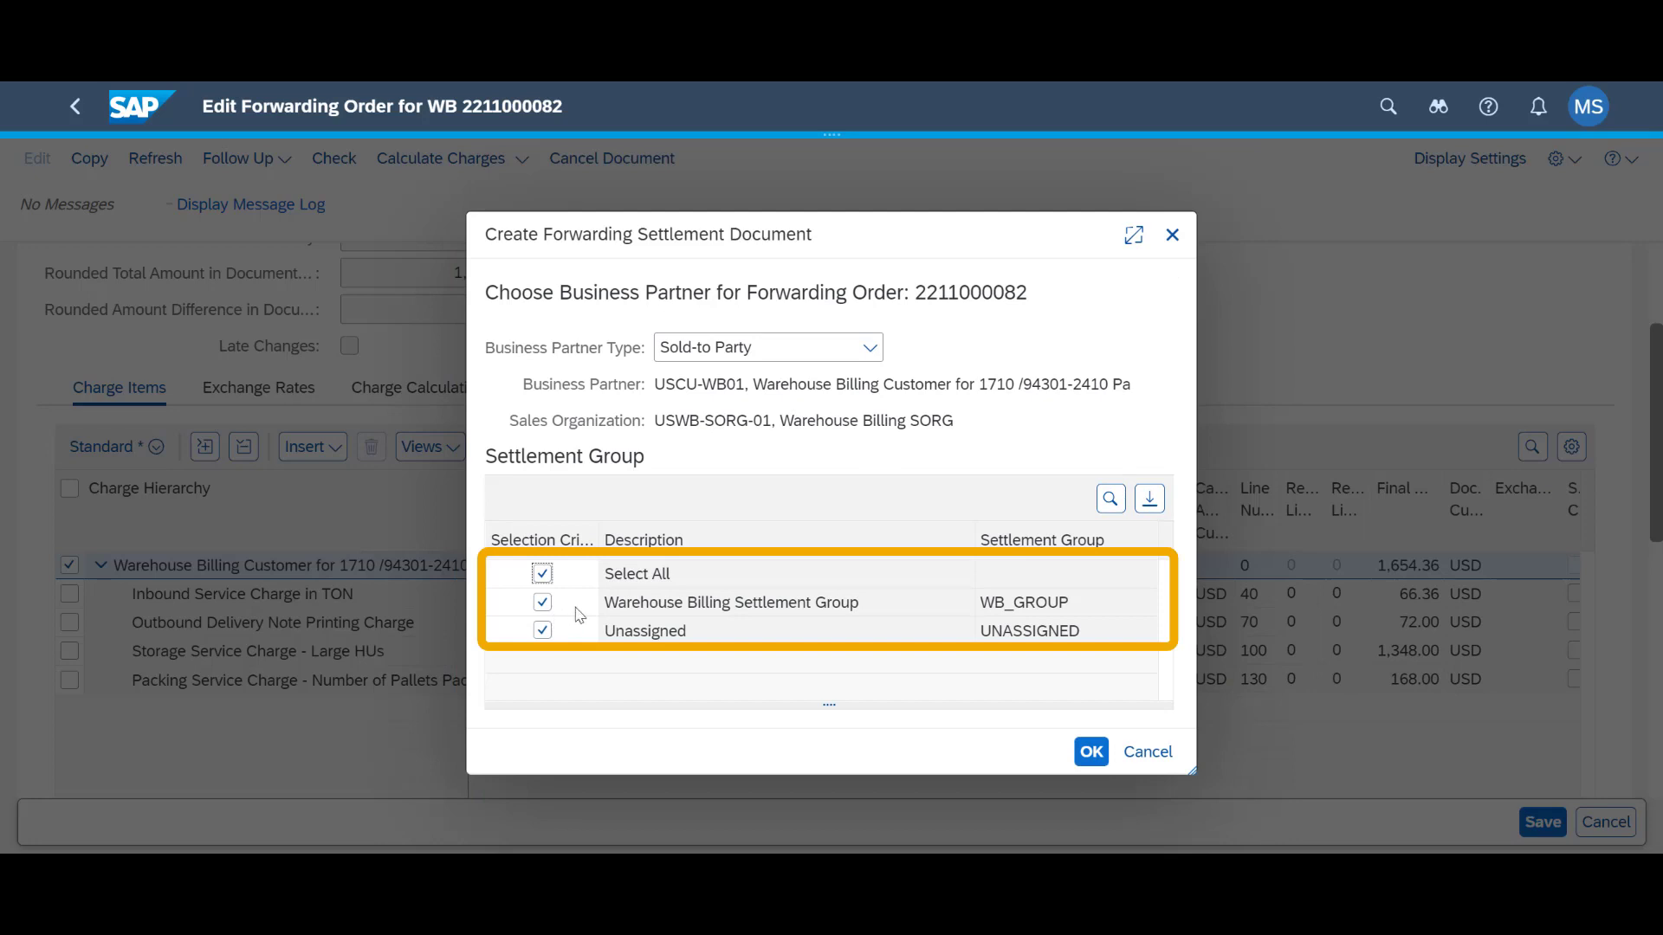
{"action": "left_click", "coordinate": [1092, 753]}
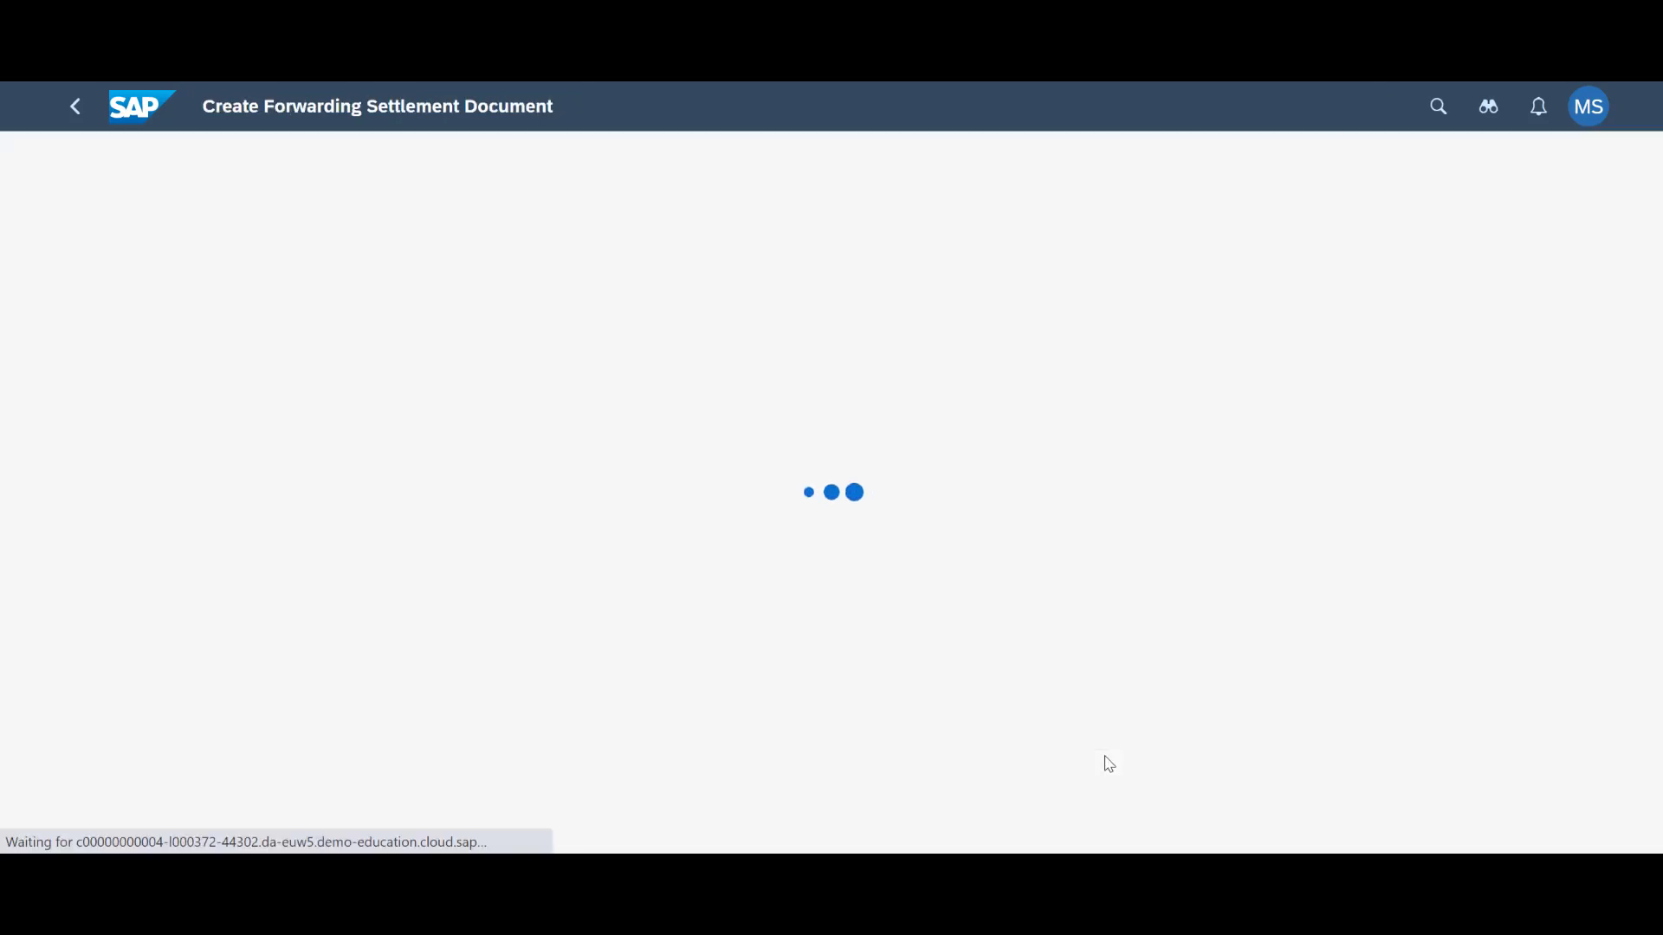
{"action": "left_click", "coordinate": [459, 604]}
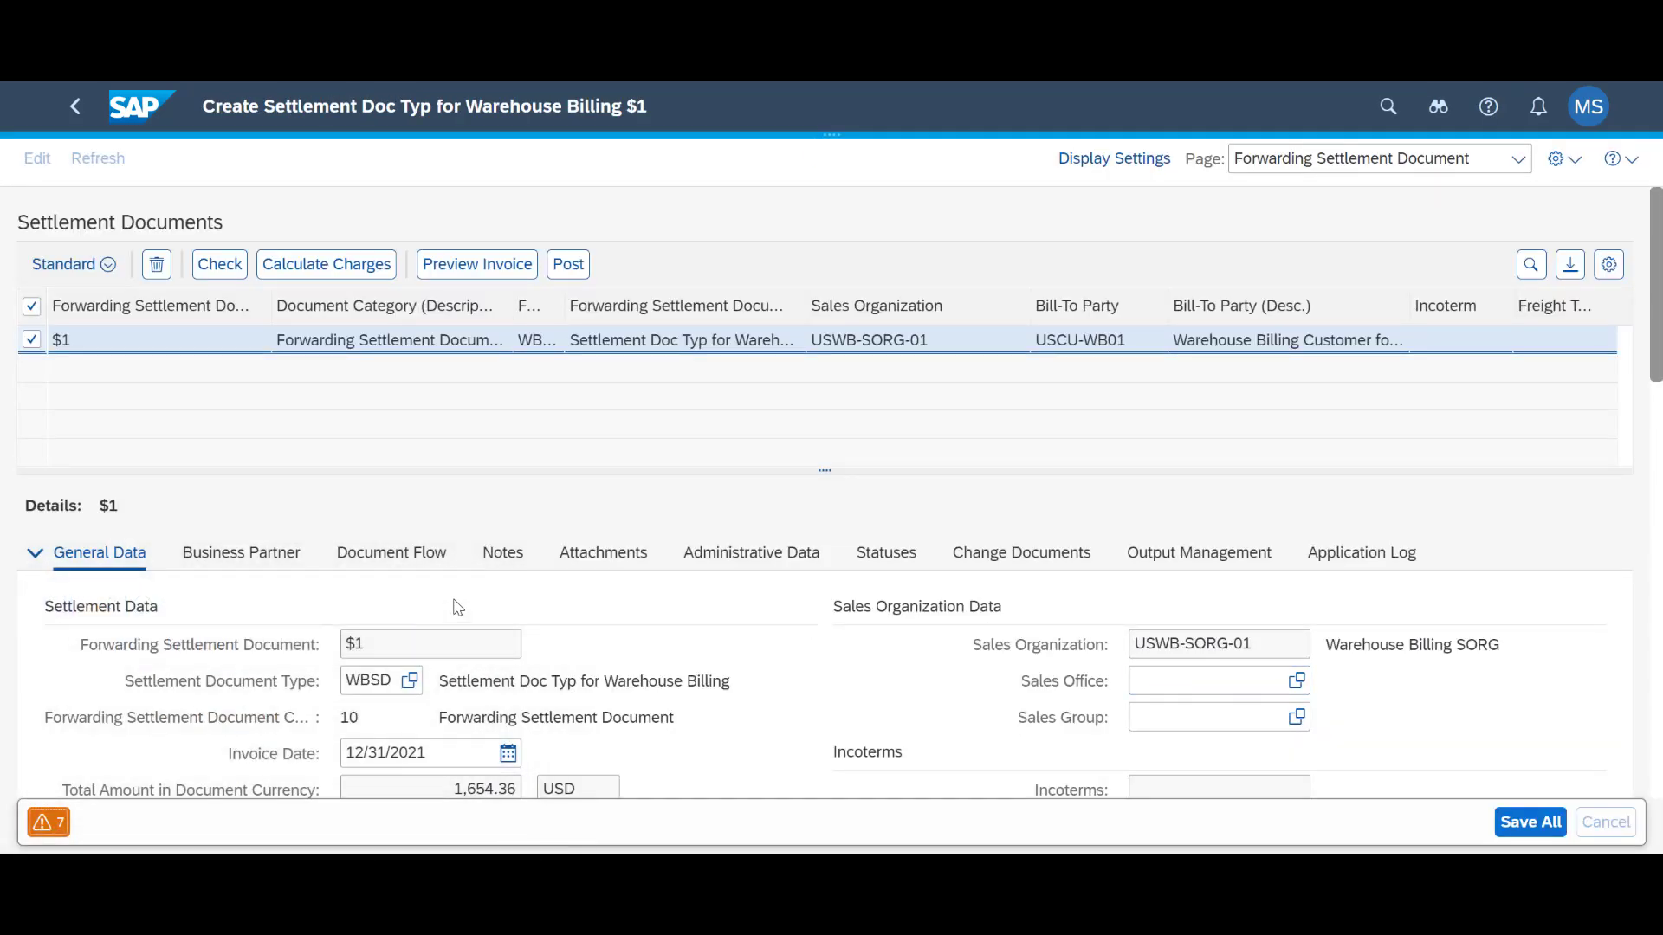
- Review the settlement document's general data, post the document, and dismiss the resulting messages
{"action": "scroll", "coordinate": [873, 316], "scroll_direction": "down", "scroll_amount": 3}
{"action": "scroll", "coordinate": [876, 317], "scroll_direction": "up", "scroll_amount": 3}
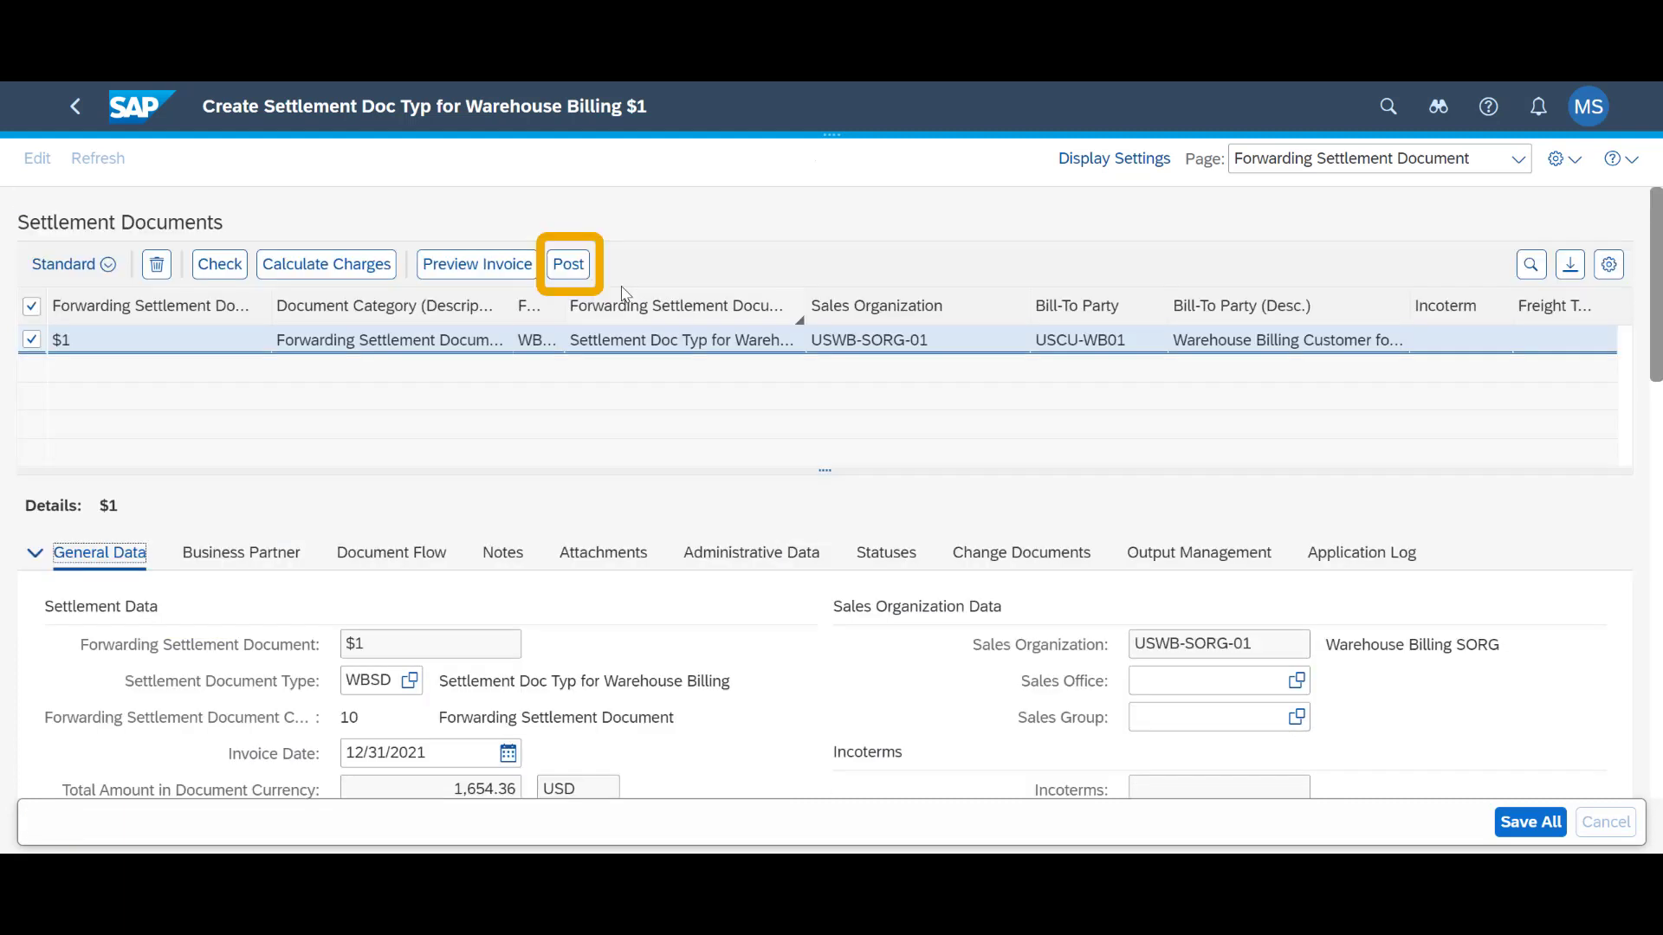
{"action": "left_click", "coordinate": [568, 264]}
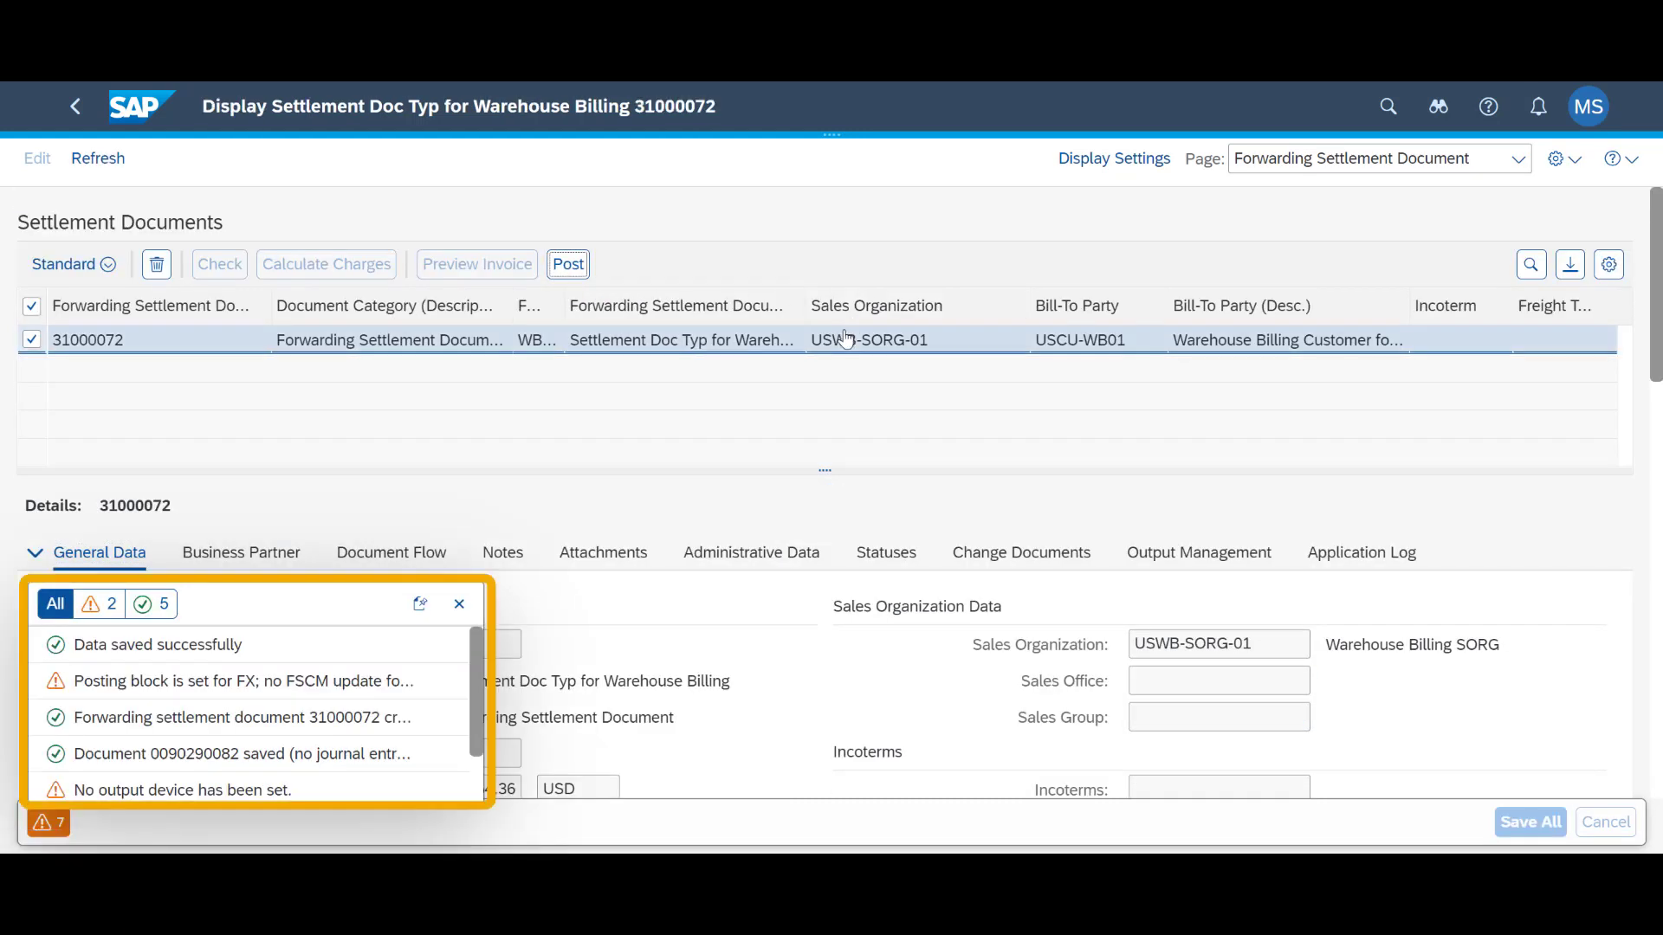
{"action": "left_click", "coordinate": [459, 603]}
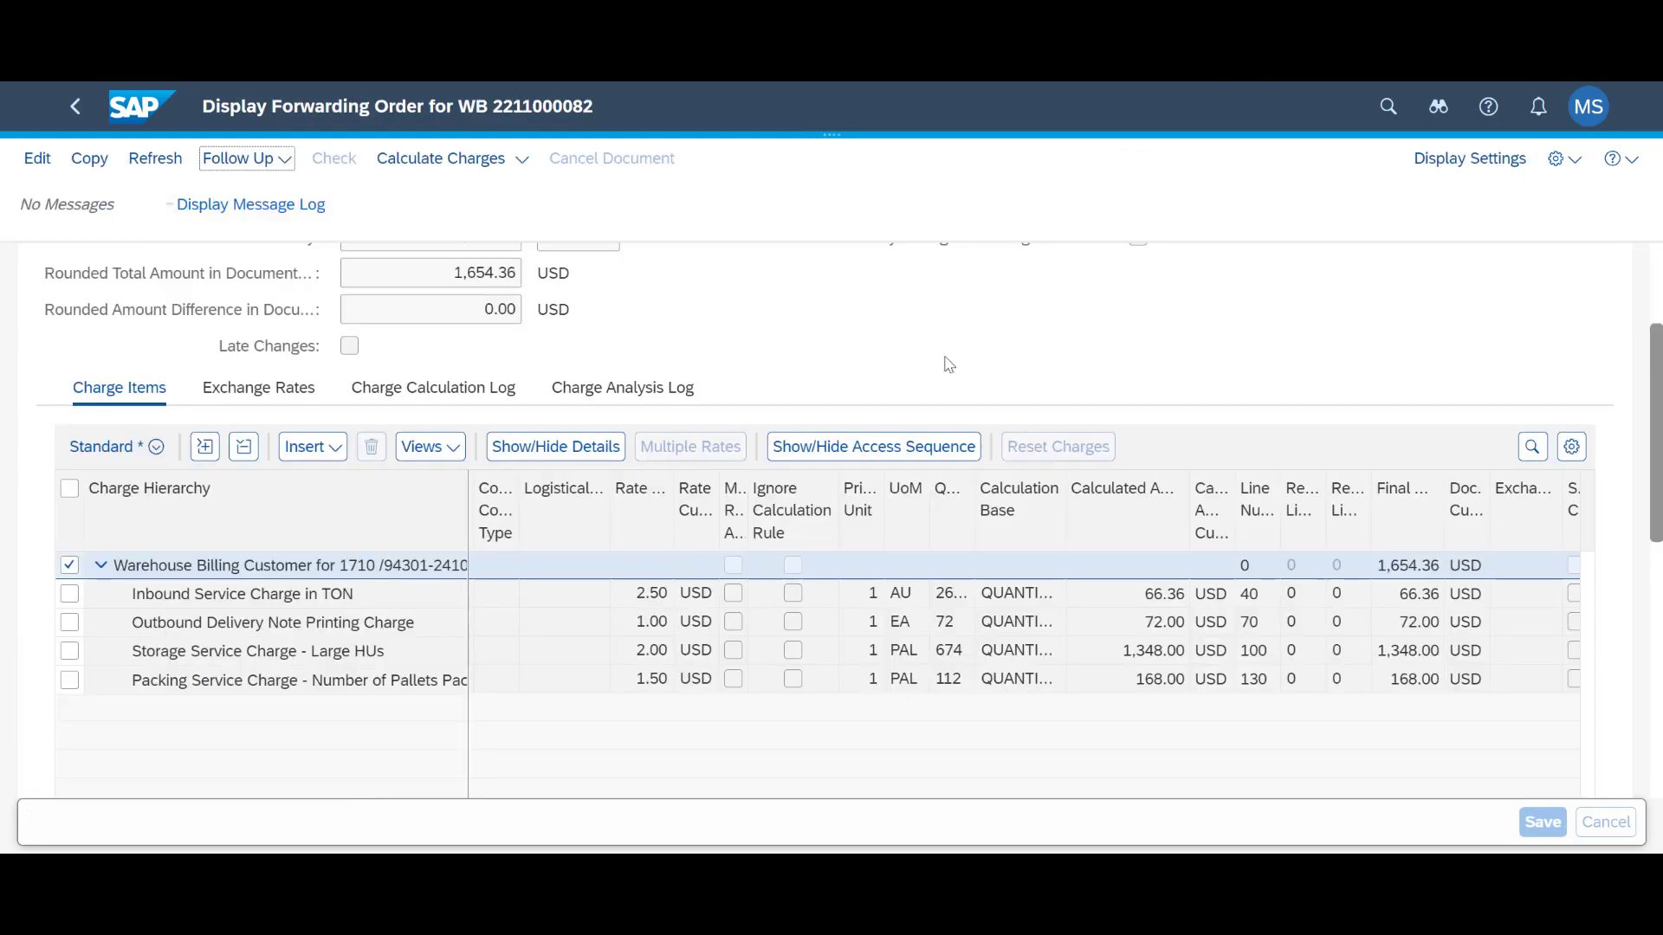
- Show the forwarding order's document flow and open the billing document that follows the settlement document
{"action": "scroll", "coordinate": [949, 364], "scroll_direction": "up", "scroll_amount": 3}
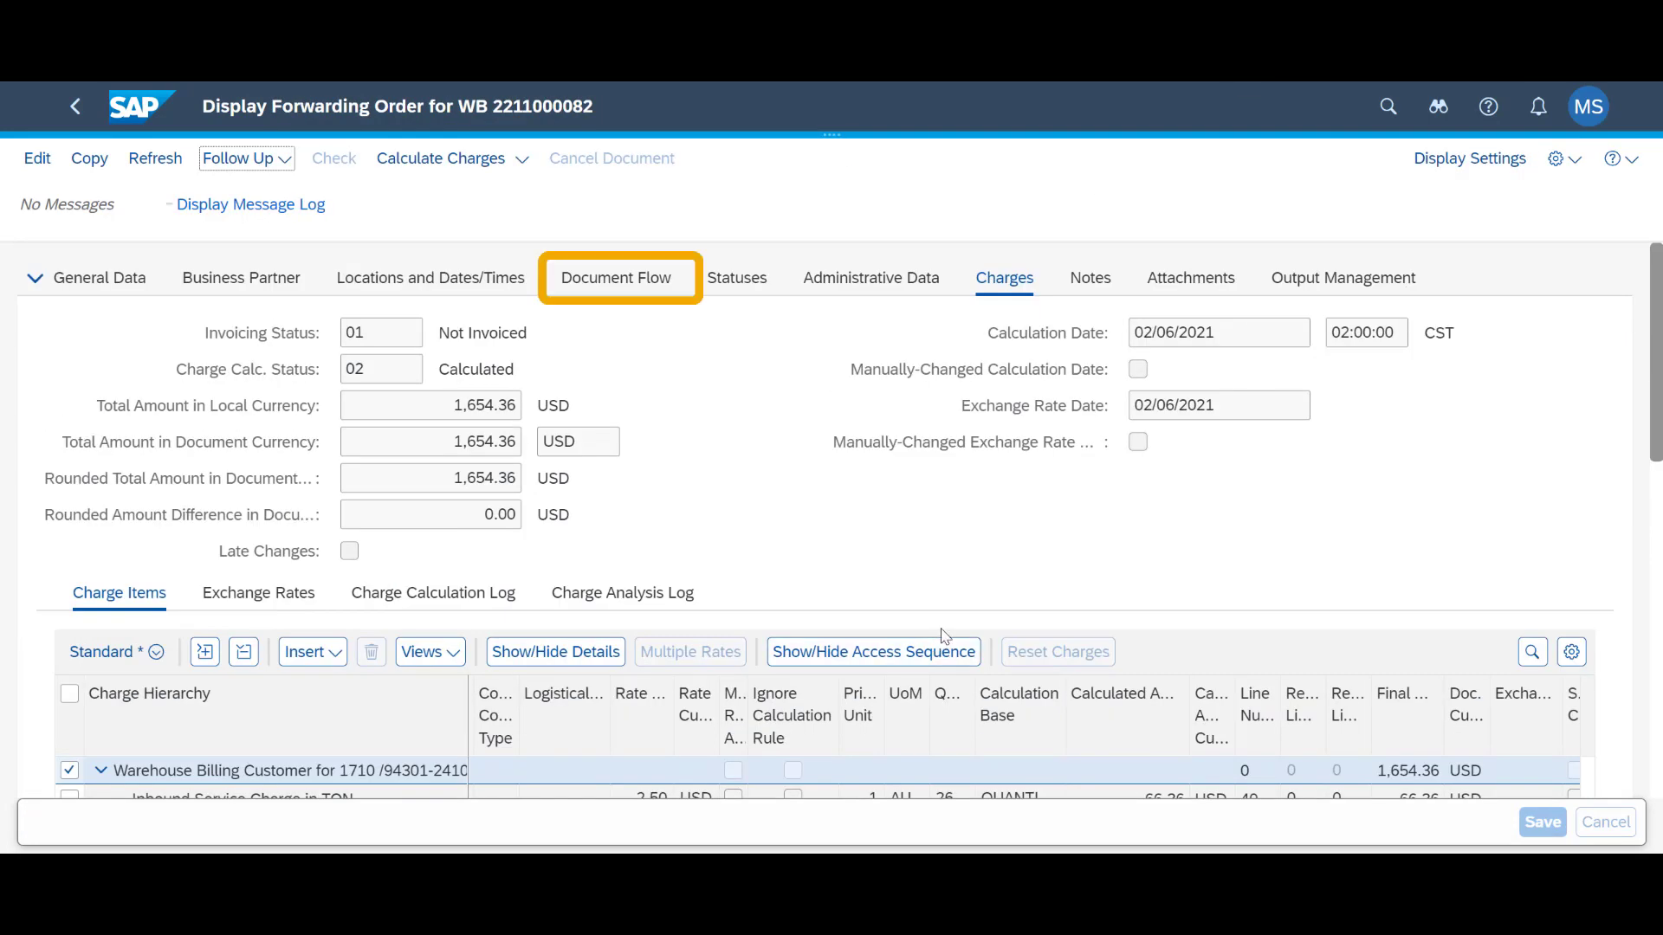
{"action": "left_click", "coordinate": [629, 276]}
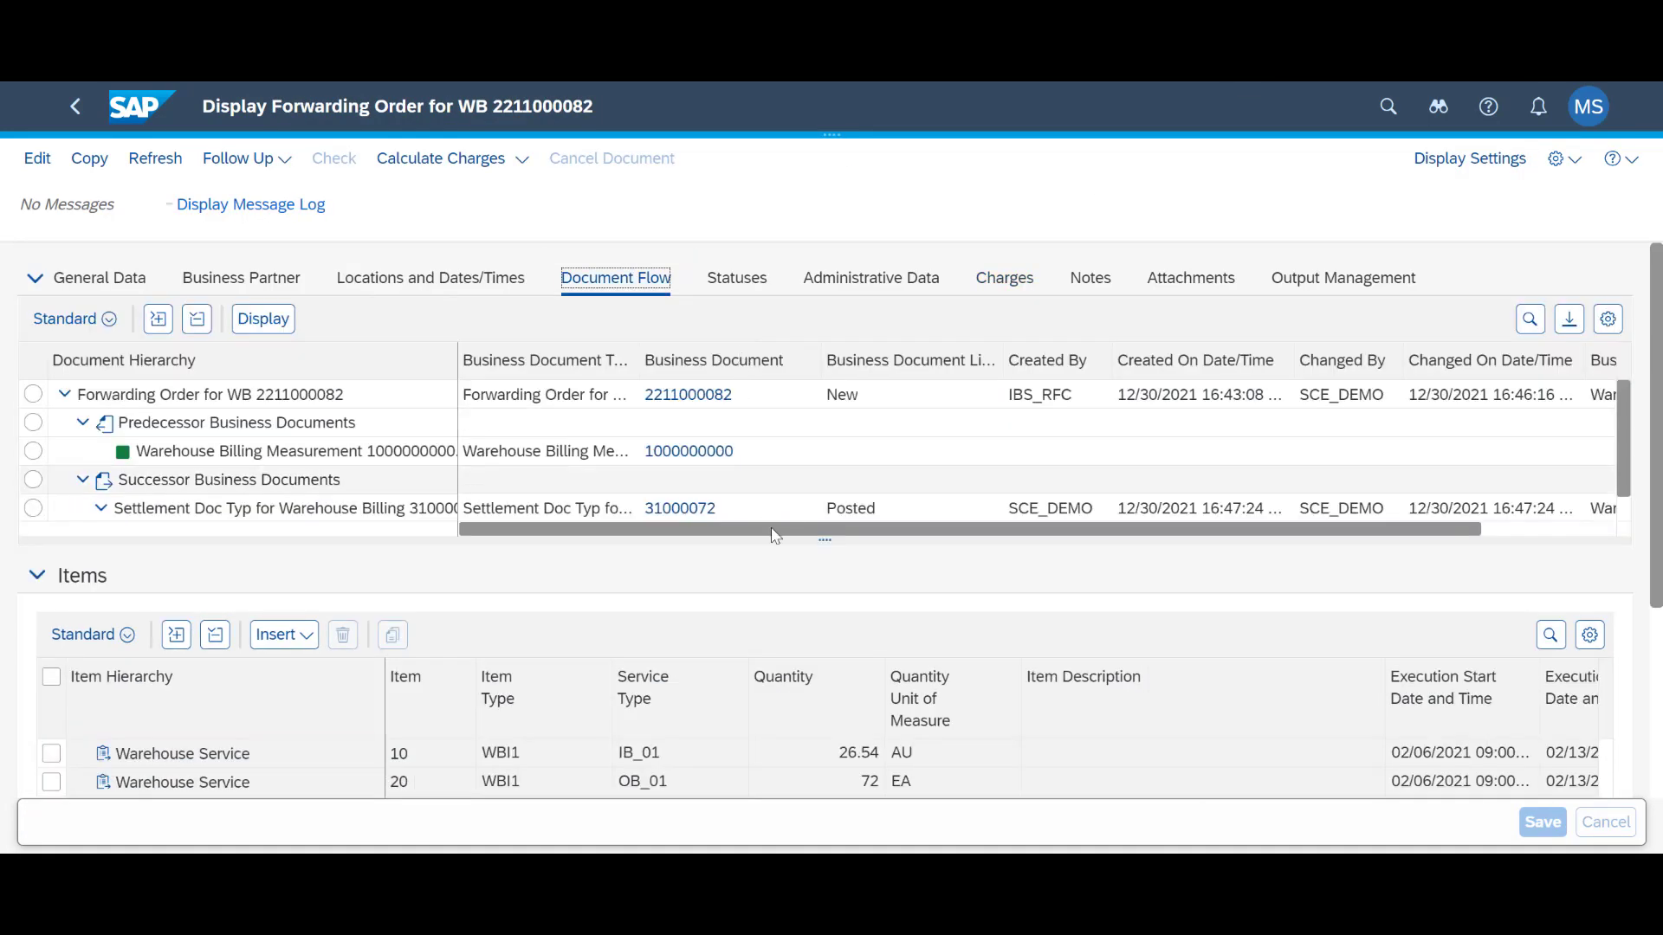
{"action": "scroll", "coordinate": [1630, 475], "scroll_direction": "down", "scroll_amount": 1}
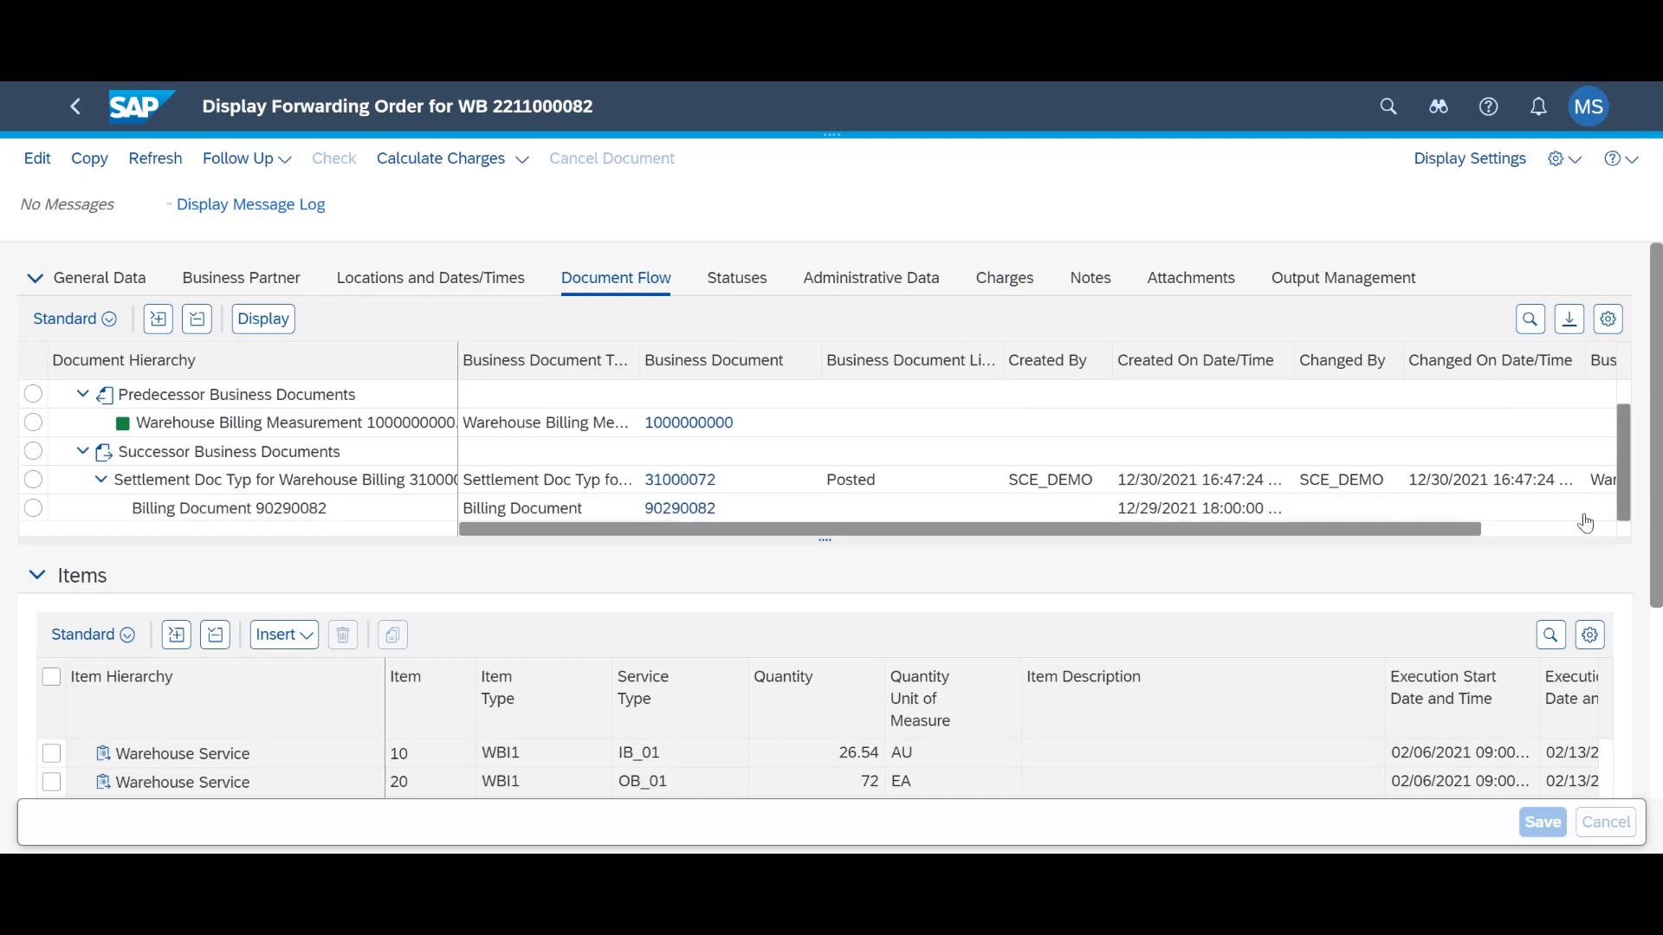
{"action": "left_click", "coordinate": [699, 510]}
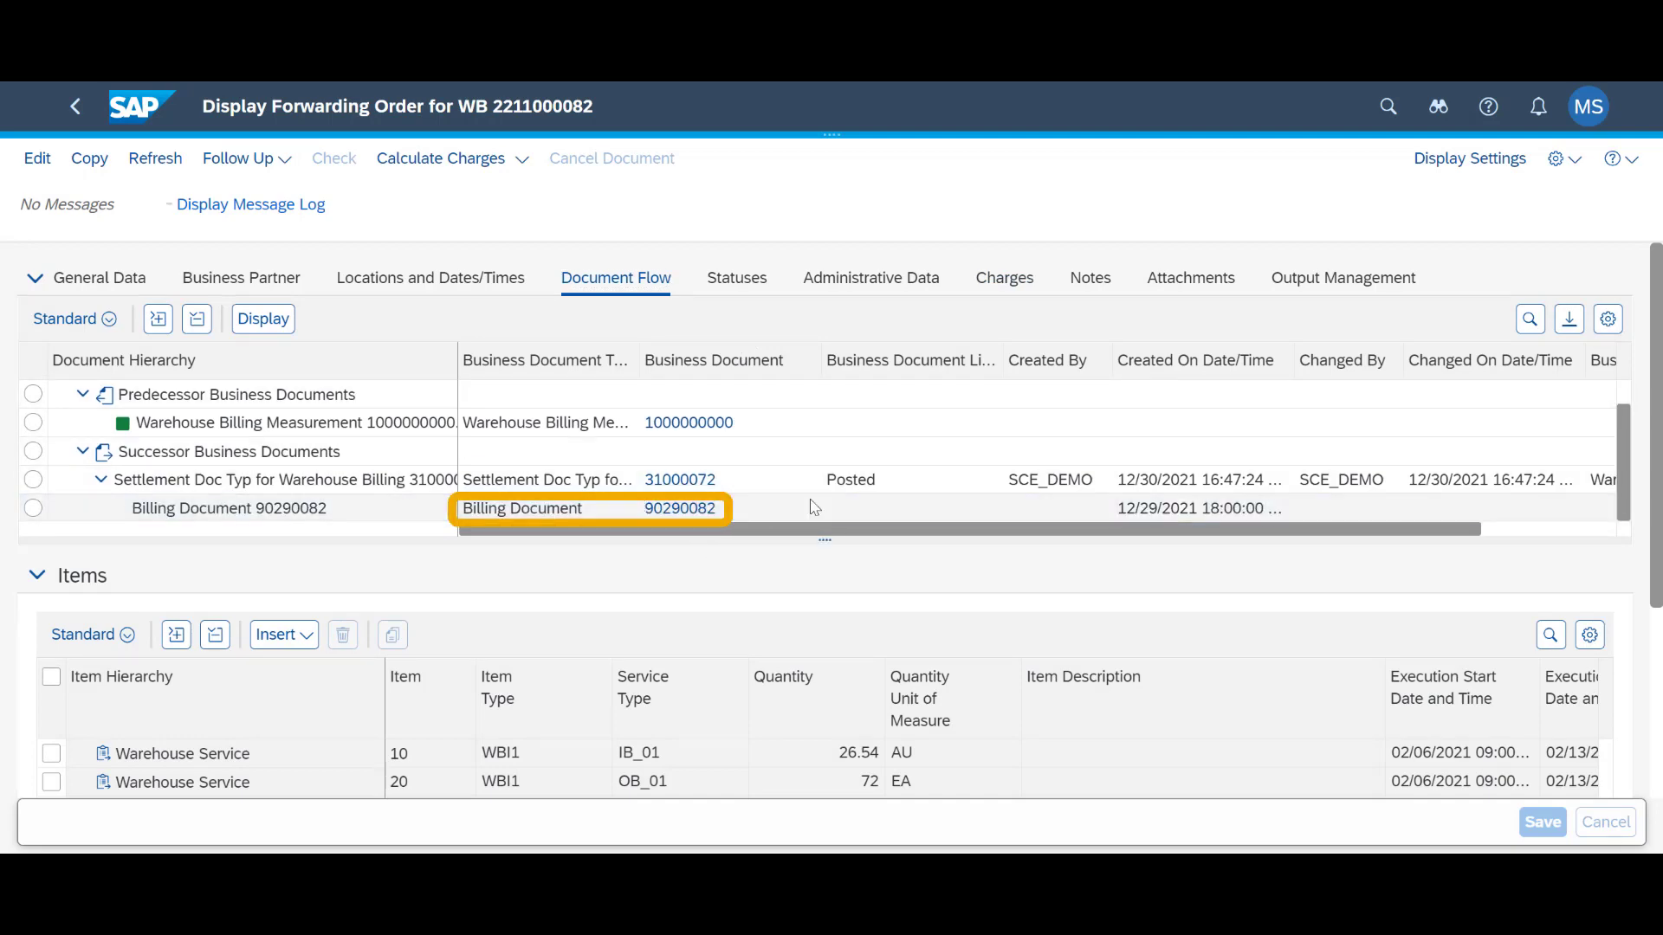
{"action": "left_click", "coordinate": [260, 394]}
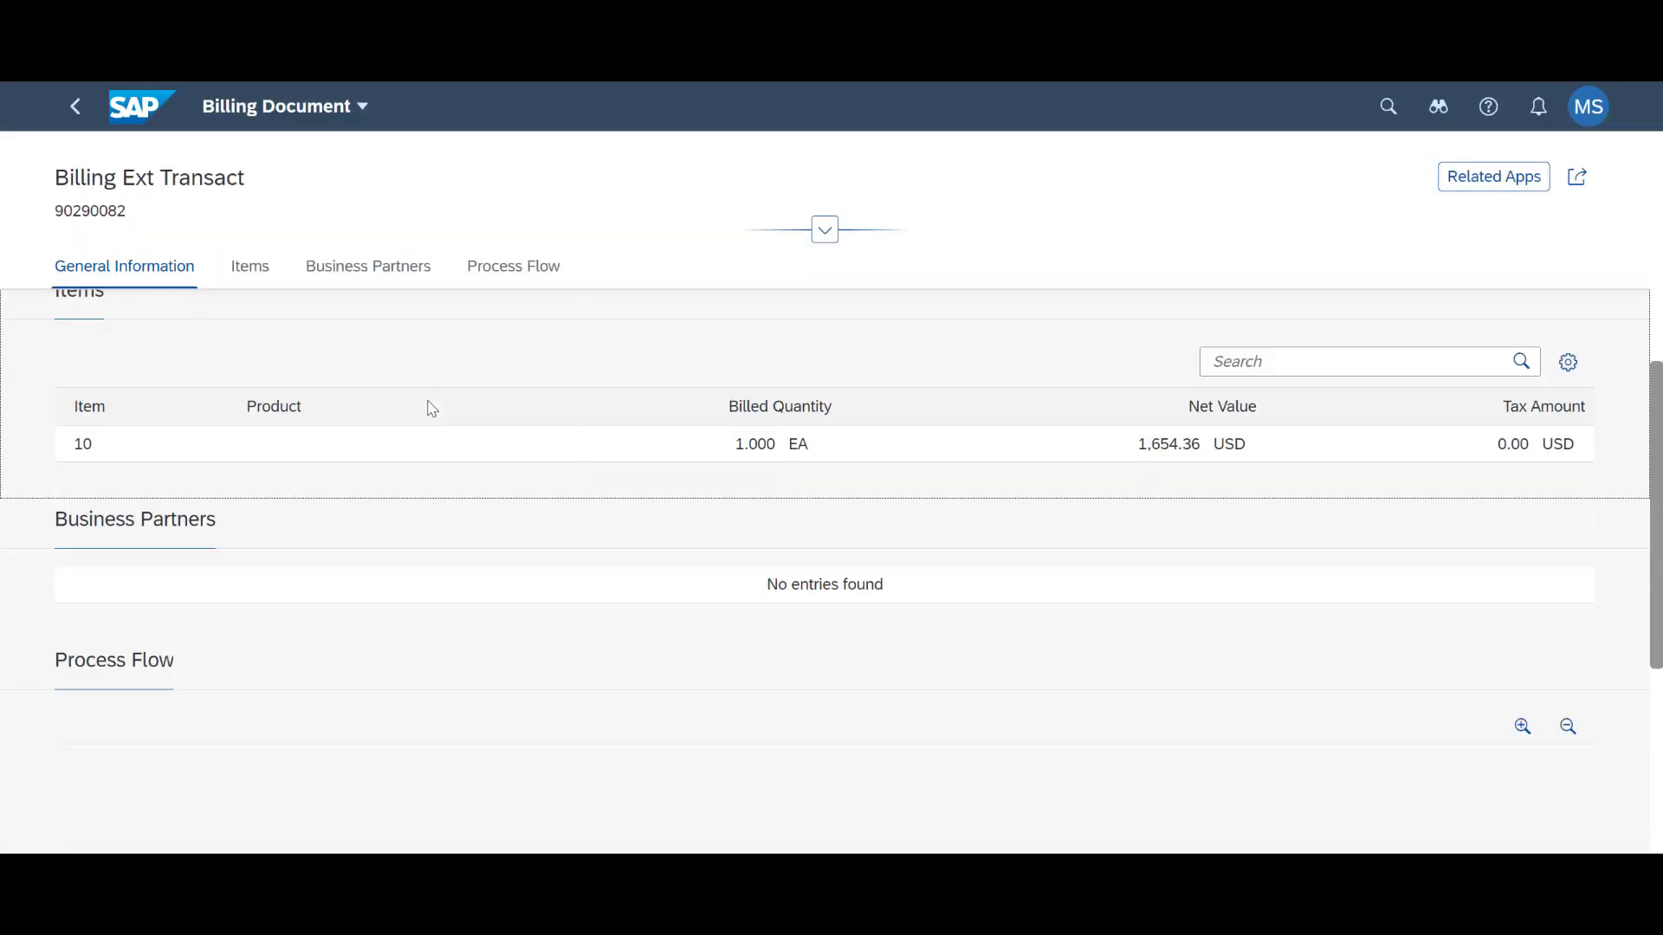